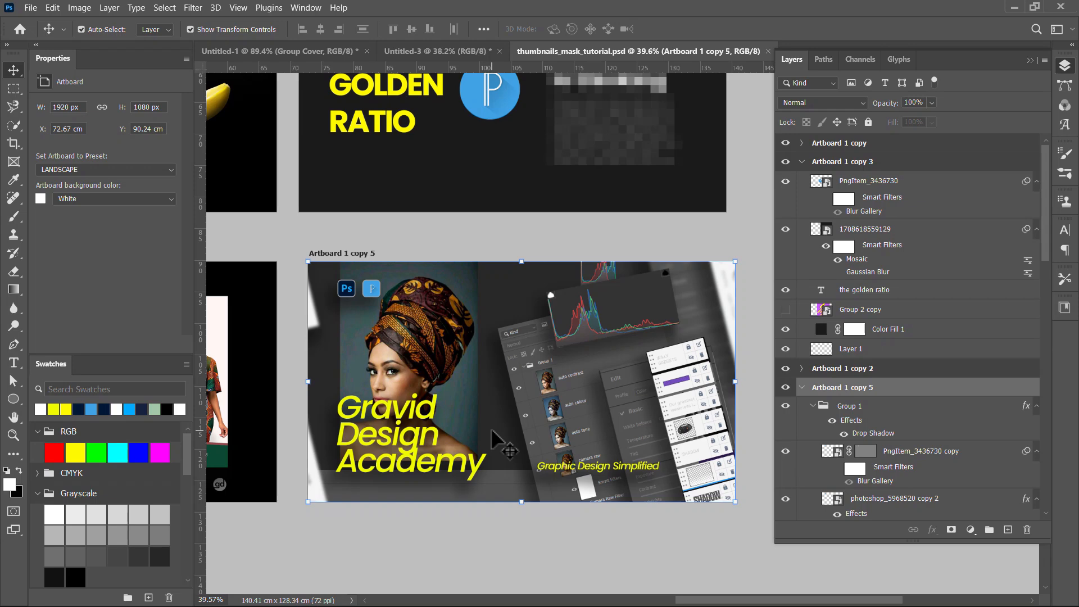
scroll(487, 389, "down", 1)
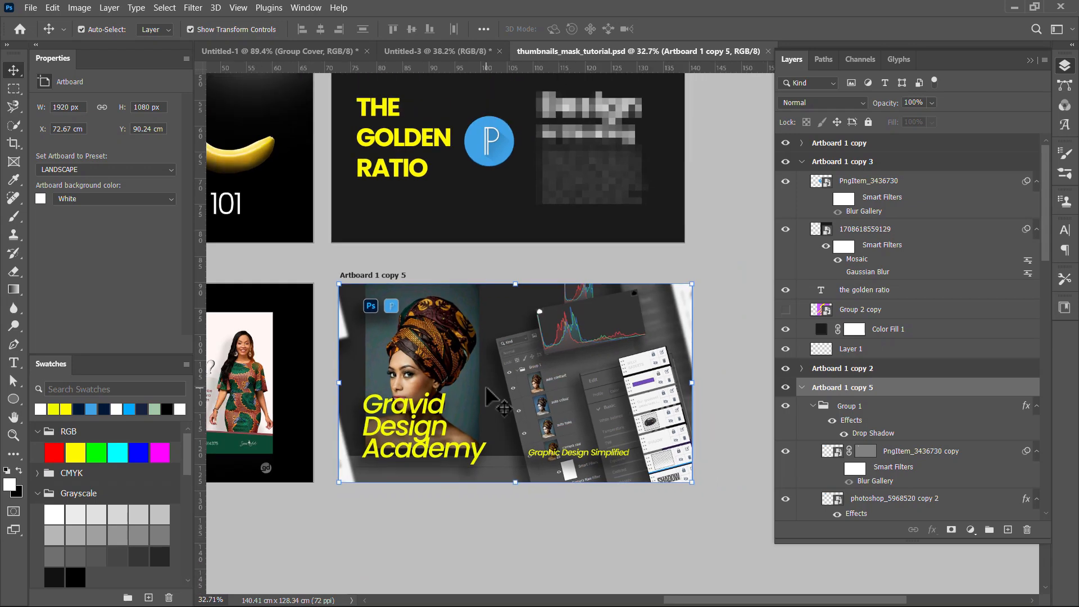
scroll(588, 348, "left", 3)
scroll(336, 375, "right", 3)
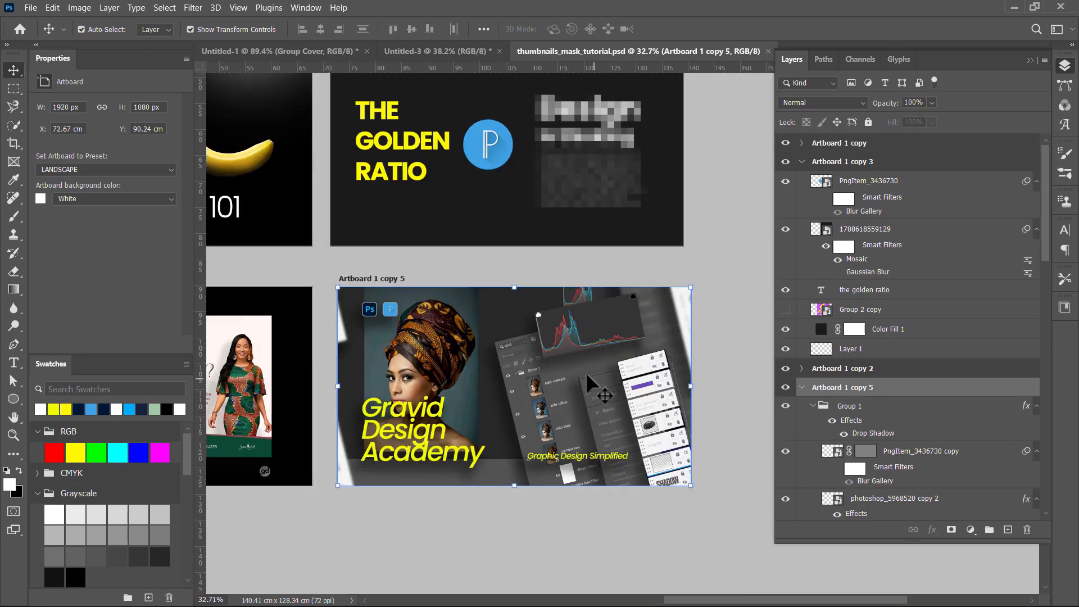
scroll(590, 383, "up", 1)
scroll(530, 385, "up", 1)
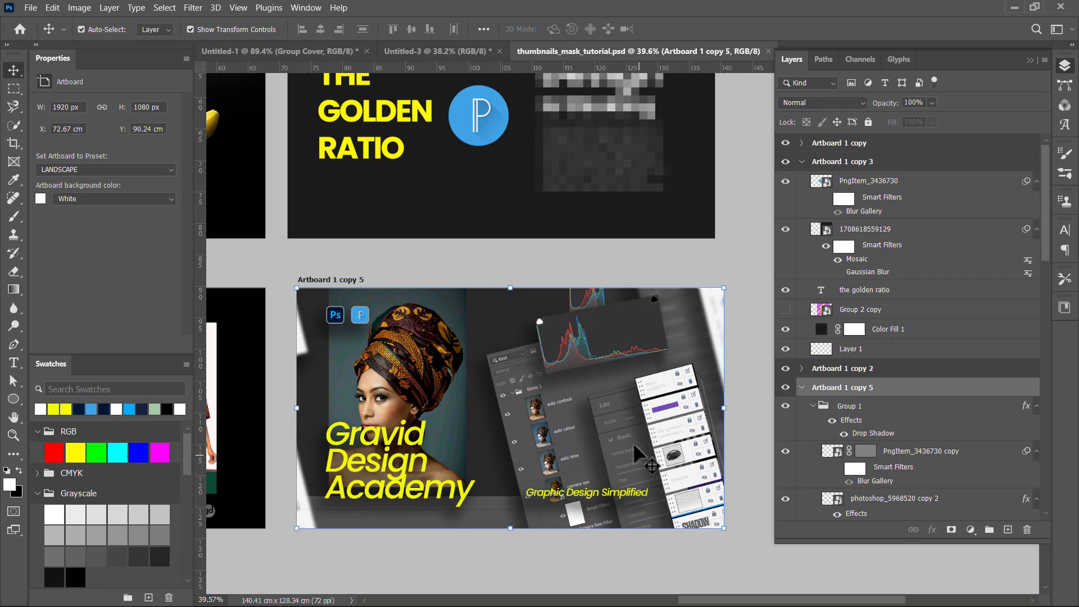
Step: Look at the Facebook page in Chrome and the finished Group Cover.jpg in Photos, and return to Photoshop
key("alt+Tab")
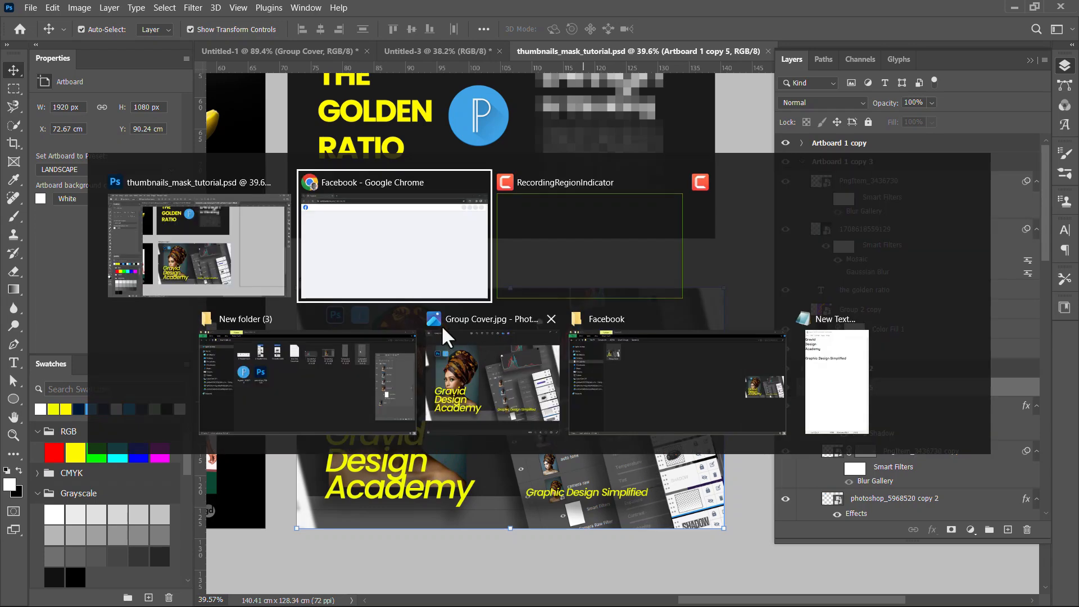
left_click(410, 258)
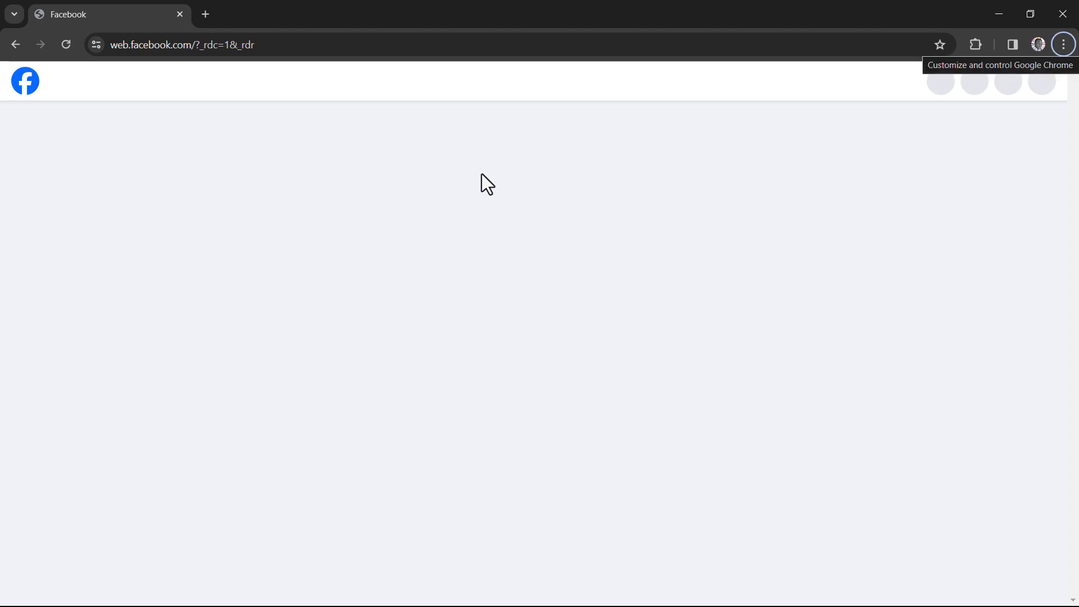
key("alt+Tab")
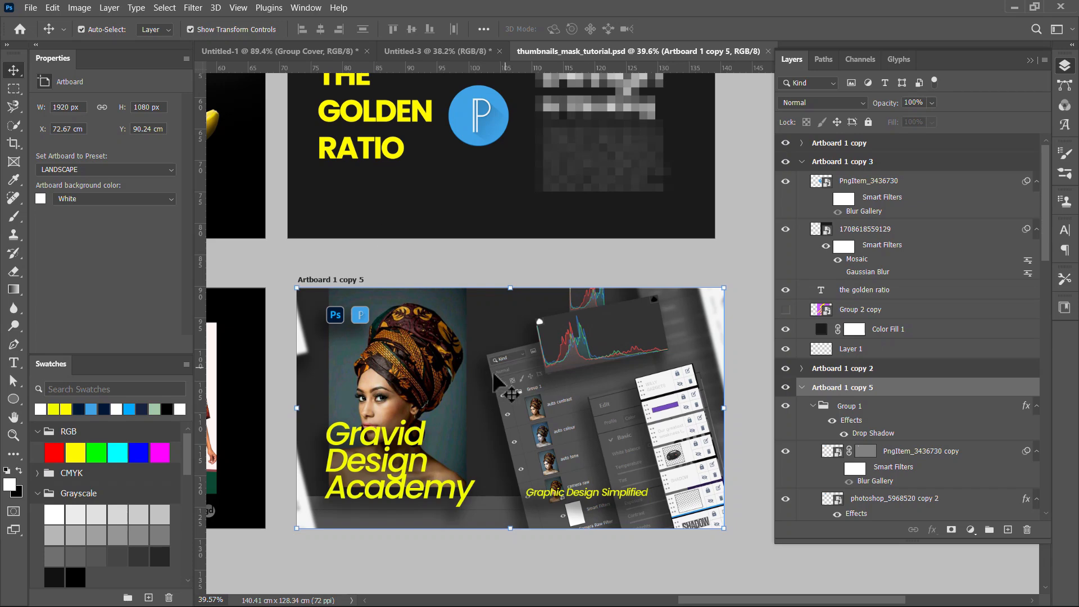
key("alt+Tab")
left_click(492, 373)
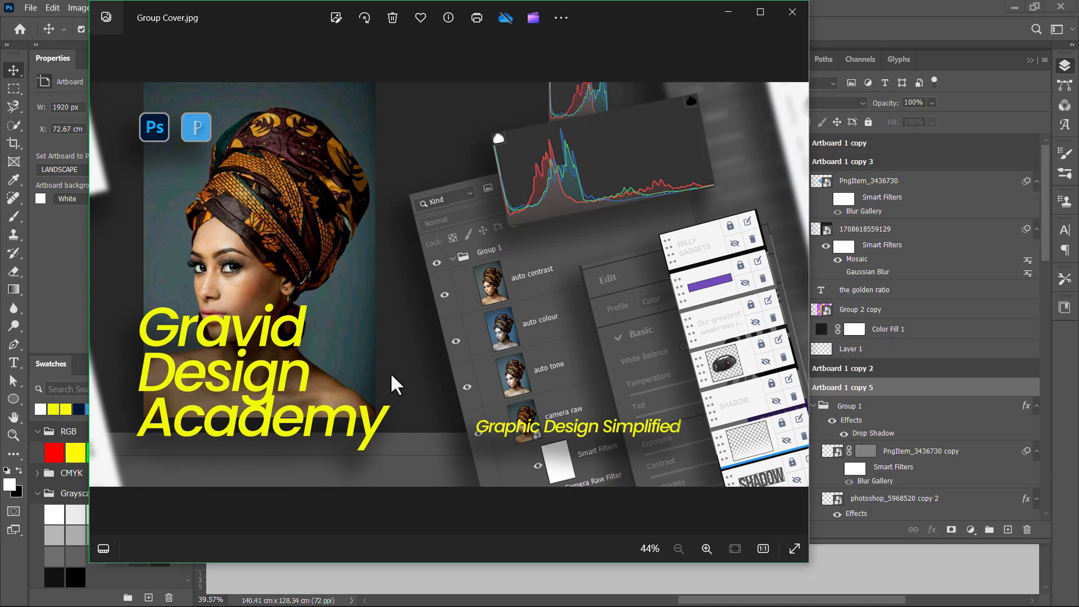
key("alt+Tab")
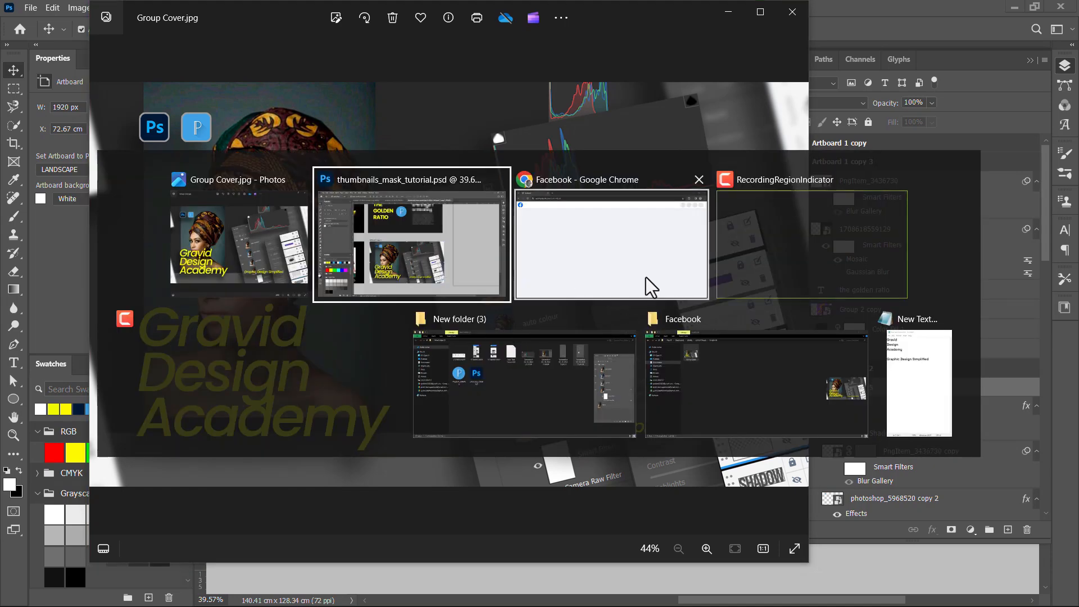
left_click(418, 246)
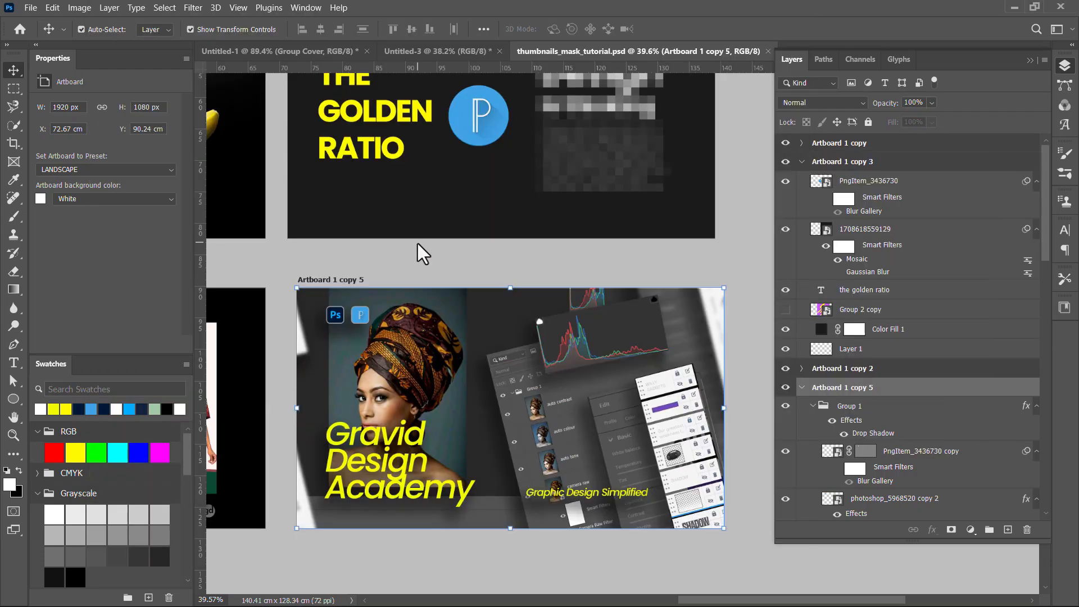
Step: Create a blank document from the saved Facebook Group Banner preset, 1640 x 856 px at 72 ppi with white background
key("ctrl")
key("ctrl+n")
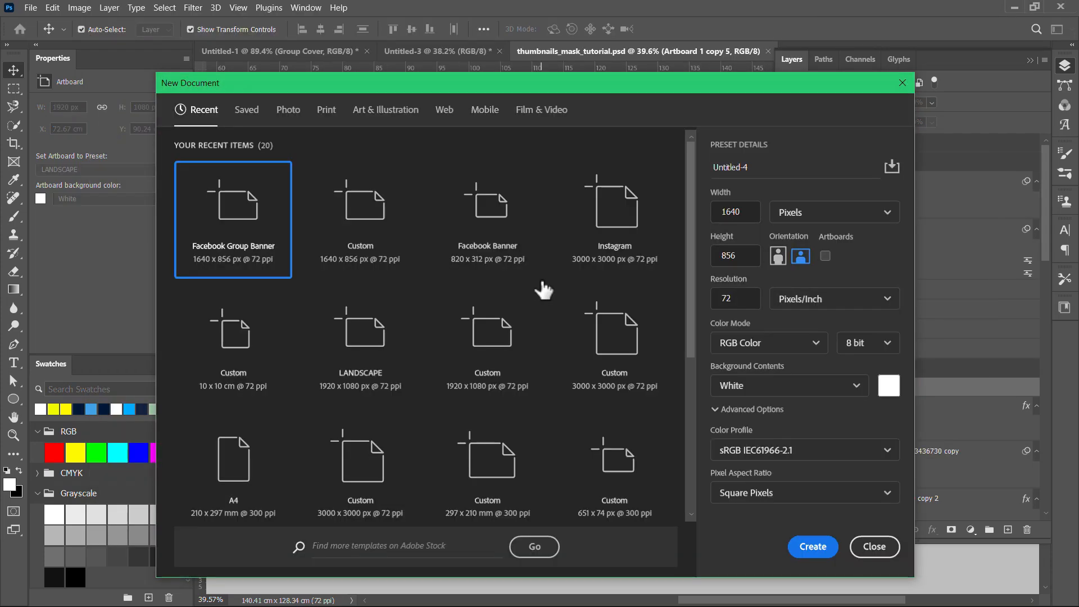
left_click(251, 120)
left_click(363, 250)
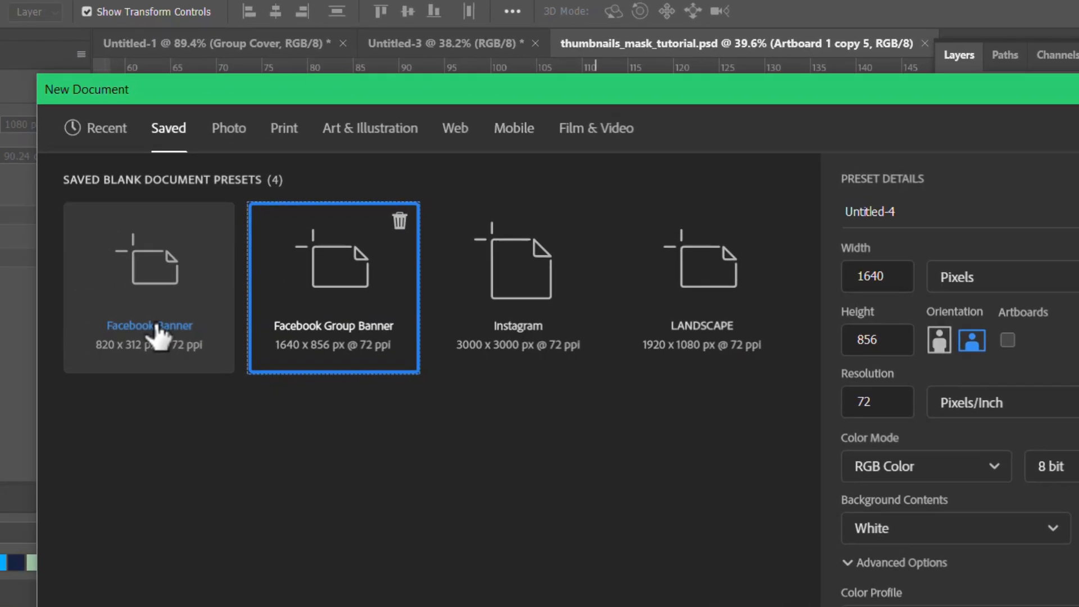
left_click(158, 338)
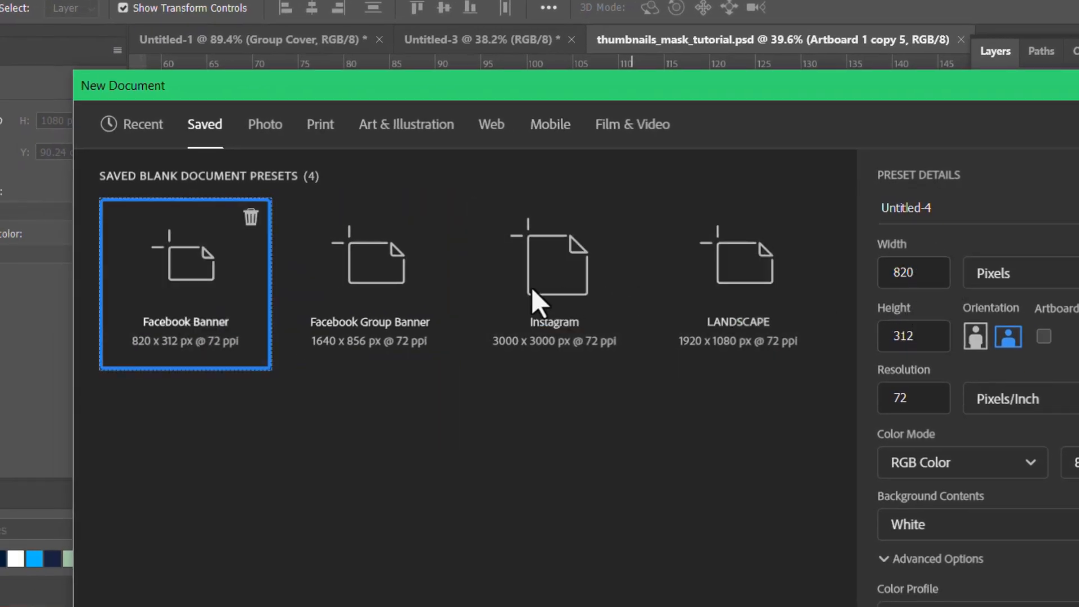
left_click(422, 291)
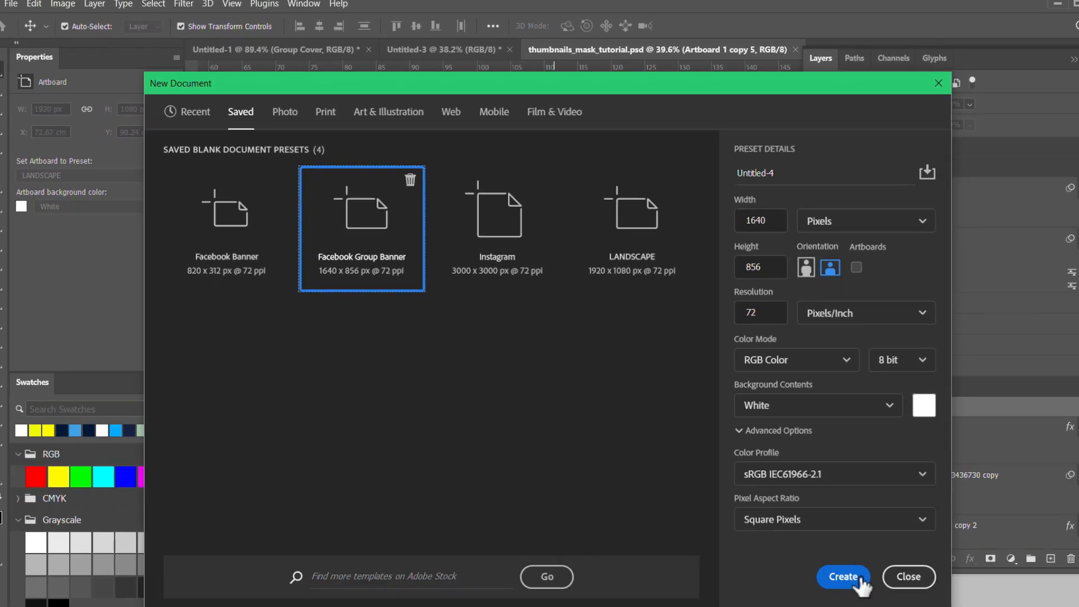
left_click(859, 581)
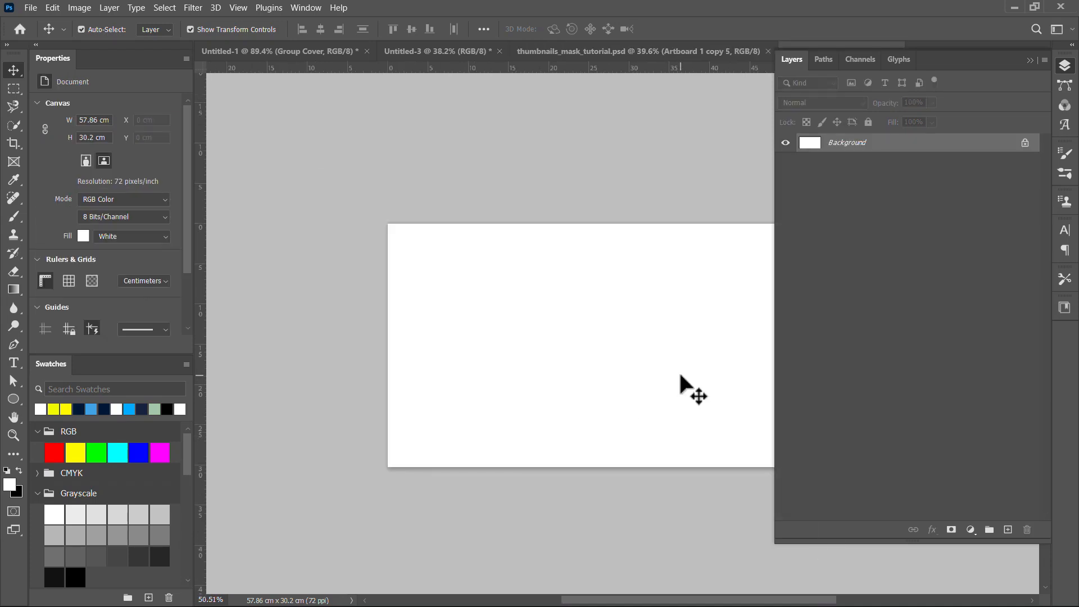
left_click_drag(677, 328, 560, 326)
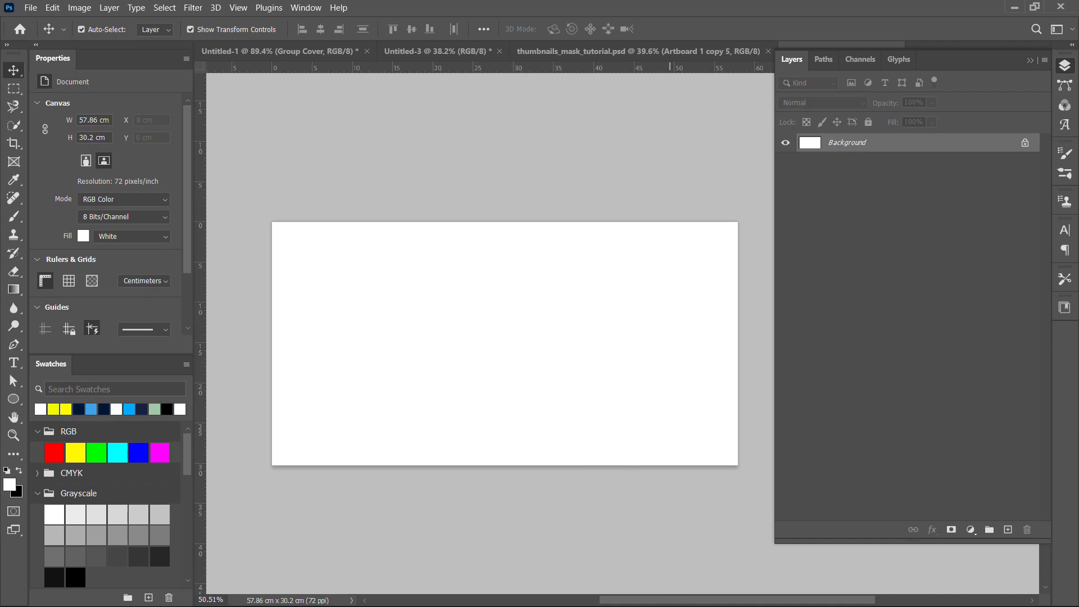
Step: Show the capture and recording commands of the screenshot utility running in the background, and dismiss them
key("super")
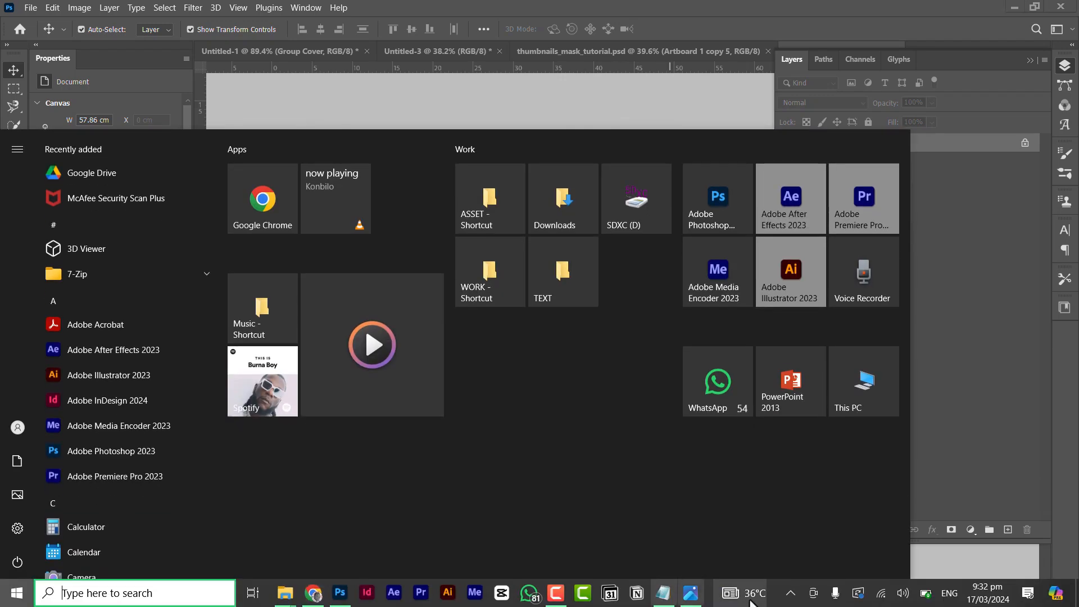
left_click(787, 587)
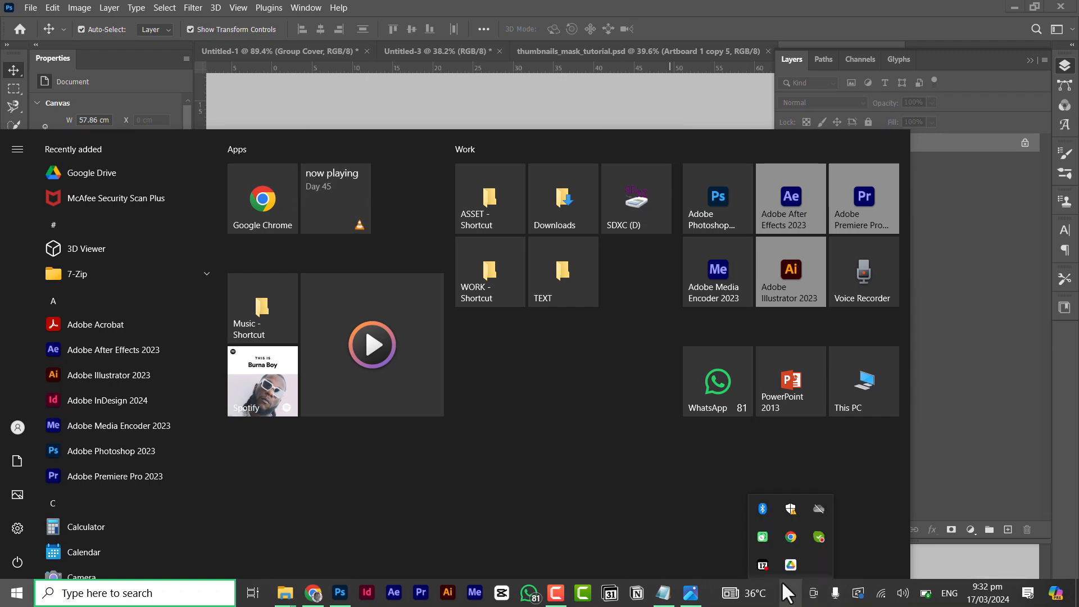
left_click(763, 537)
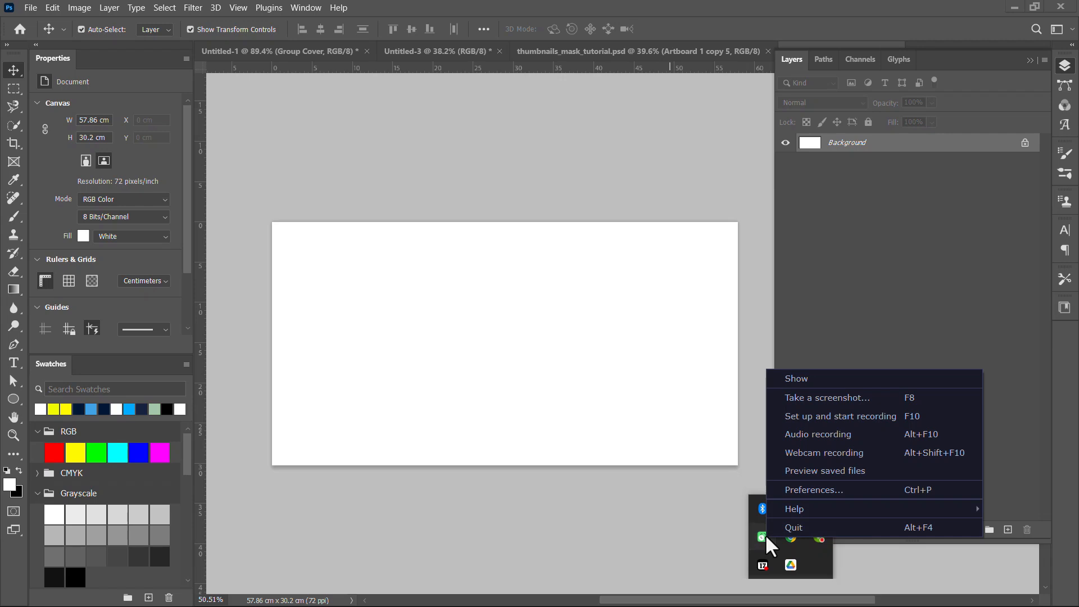
mouse_move(811, 514)
left_click(701, 513)
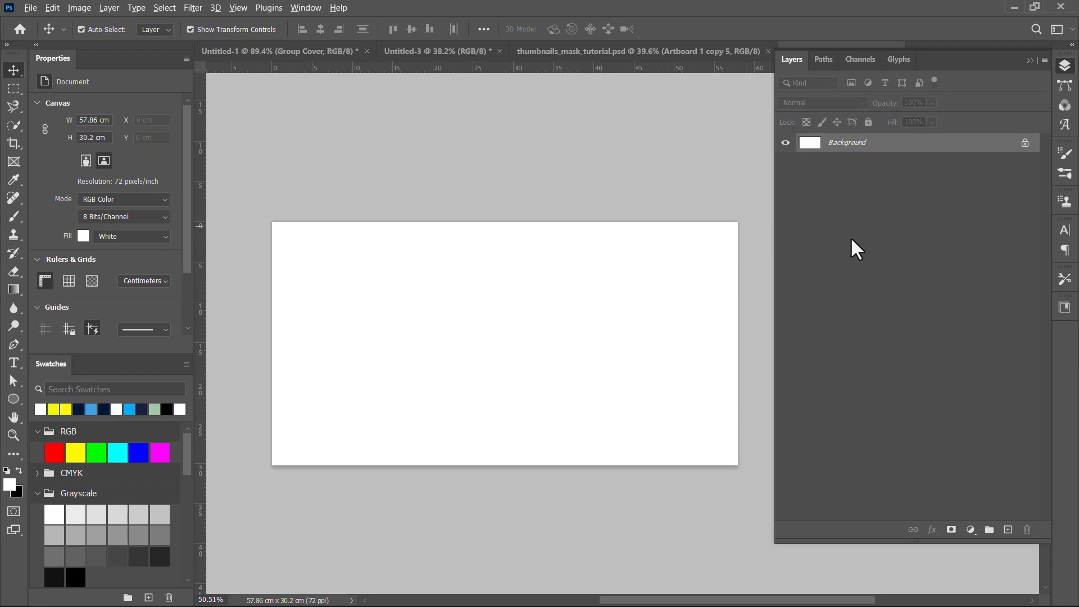
Step: Switch to the New folder (3) window in File Explorer, maximize it and preview the cover wording in New Text Document
key("alt+Tab")
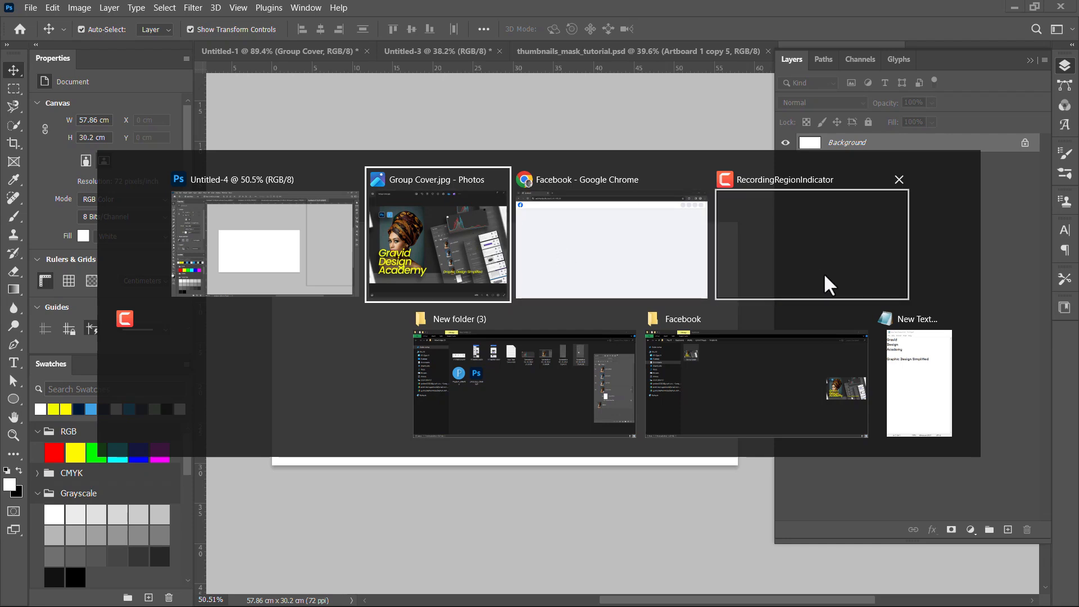
left_click(506, 386)
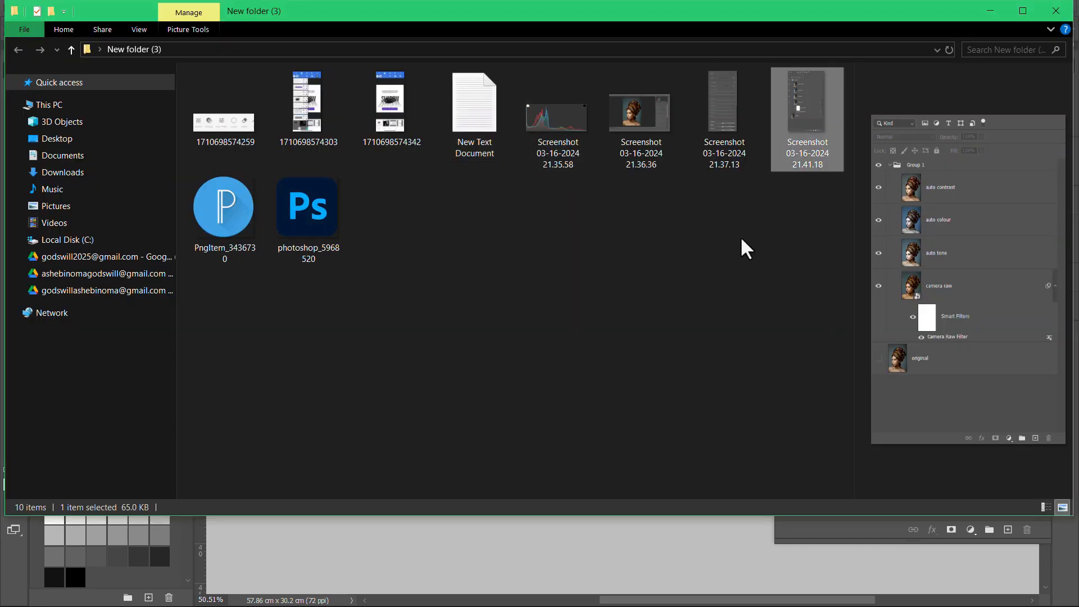
left_click(1022, 11)
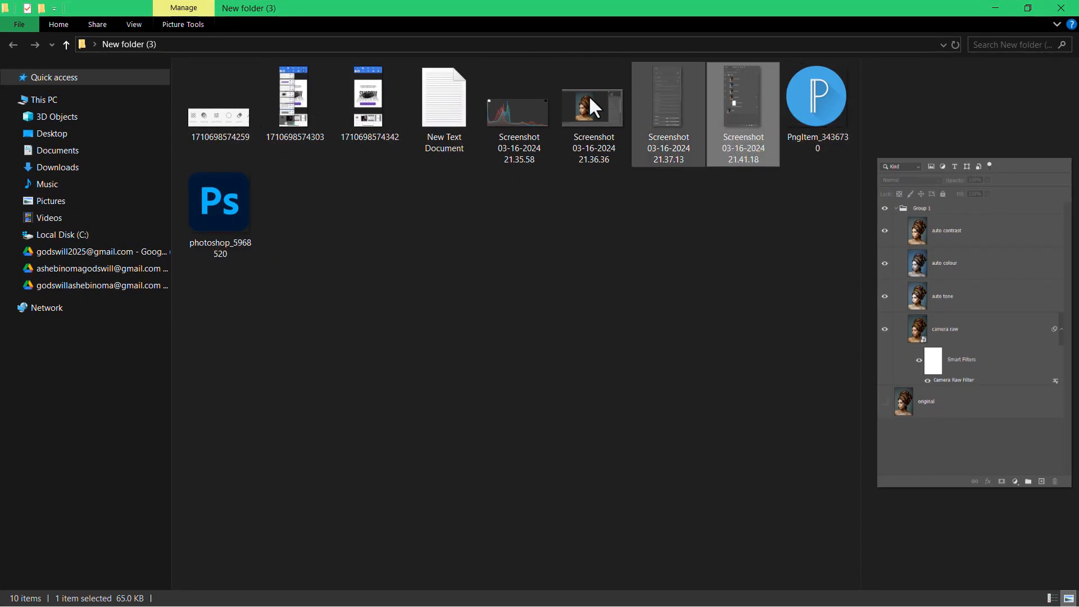
left_click(444, 115)
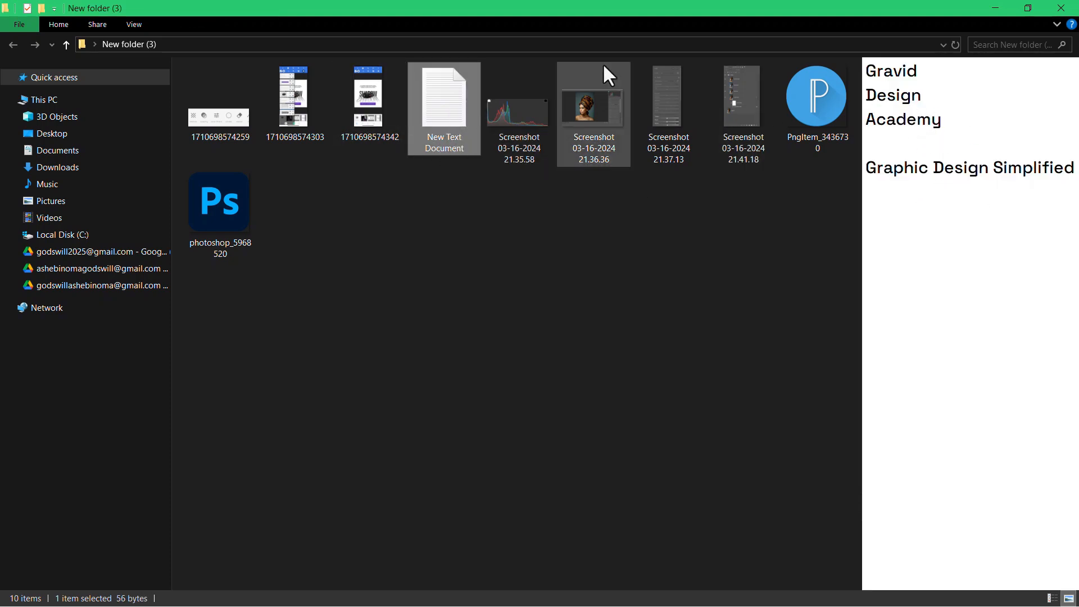
left_click(530, 258)
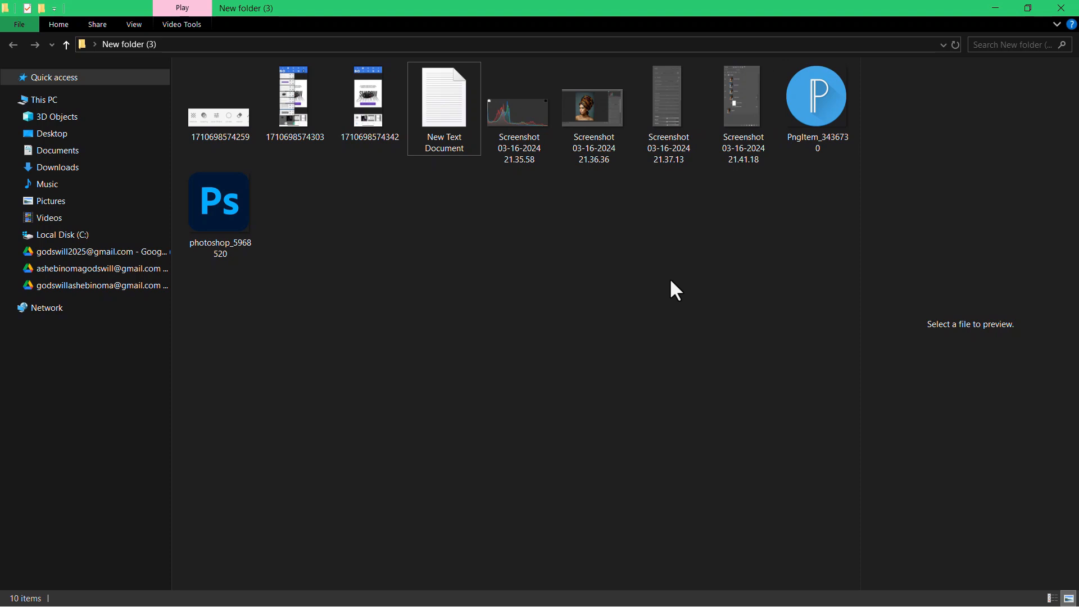
key("alt")
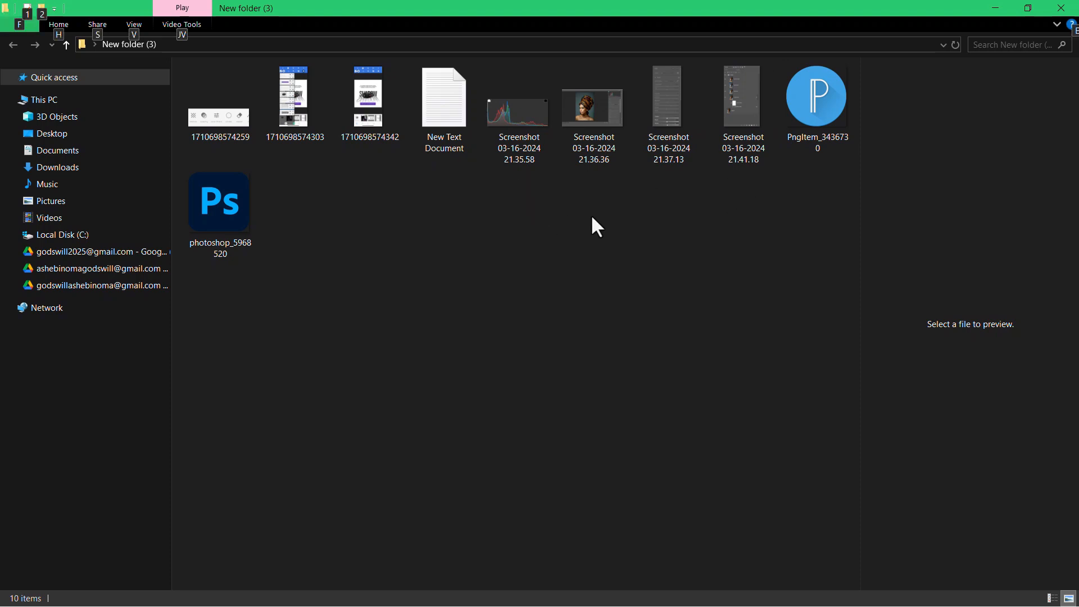
Step: Place the portrait screenshot 03-16-2024 21.36.36 from the folder into the new Photoshop banner document
left_click(606, 114)
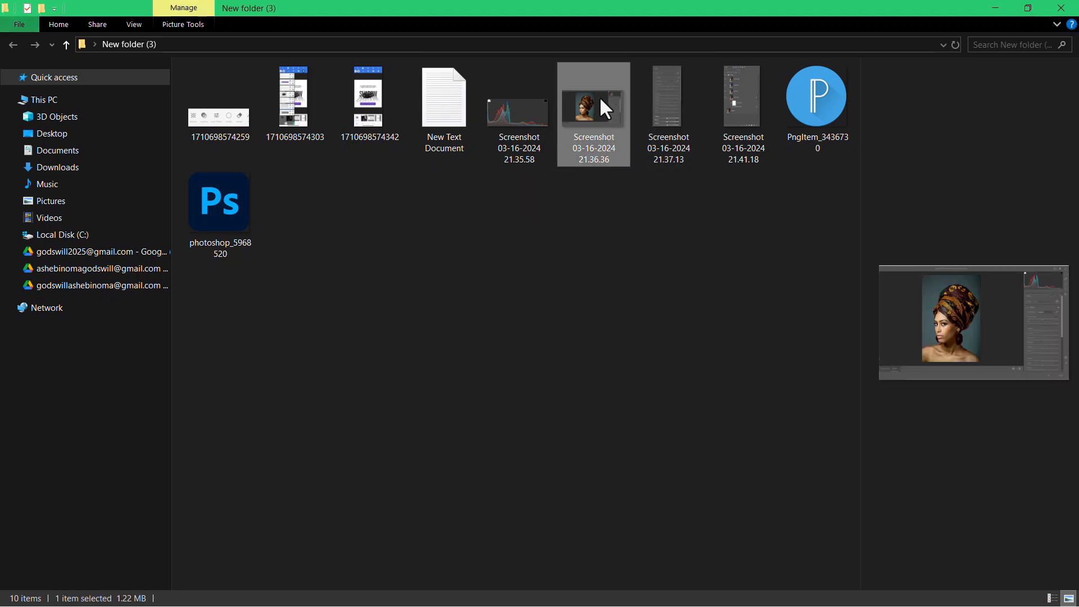
left_click_drag(600, 98, 488, 342)
key("alt+Tab")
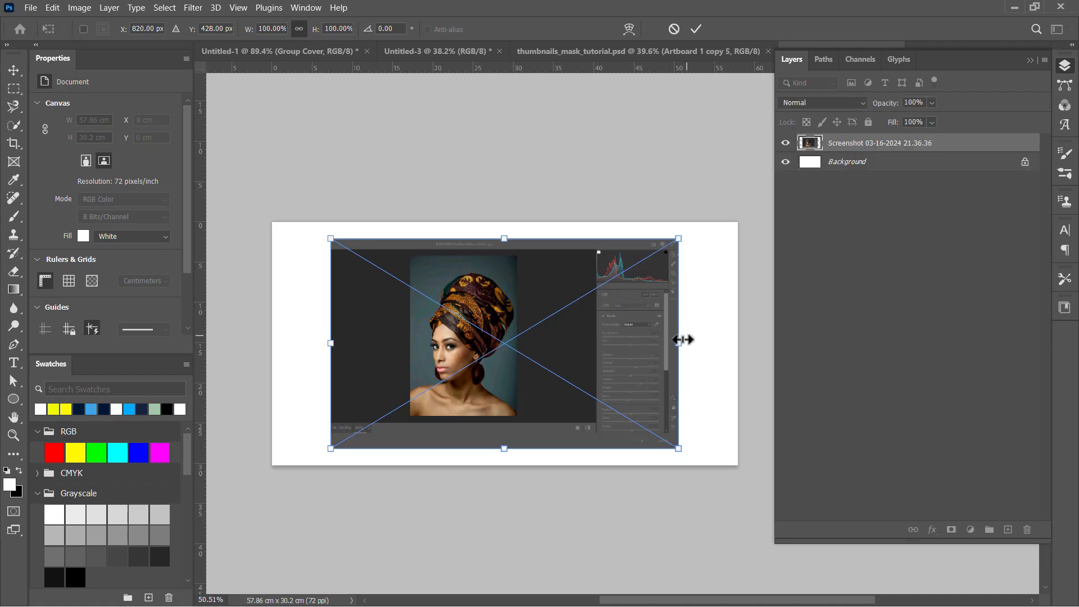
Step: Scale the placed portrait screenshot to about 134.67%, shift it so the portrait sits on the banner's left half, and commit the transform
left_click_drag(678, 343, 765, 343)
left_click_drag(637, 339, 600, 311)
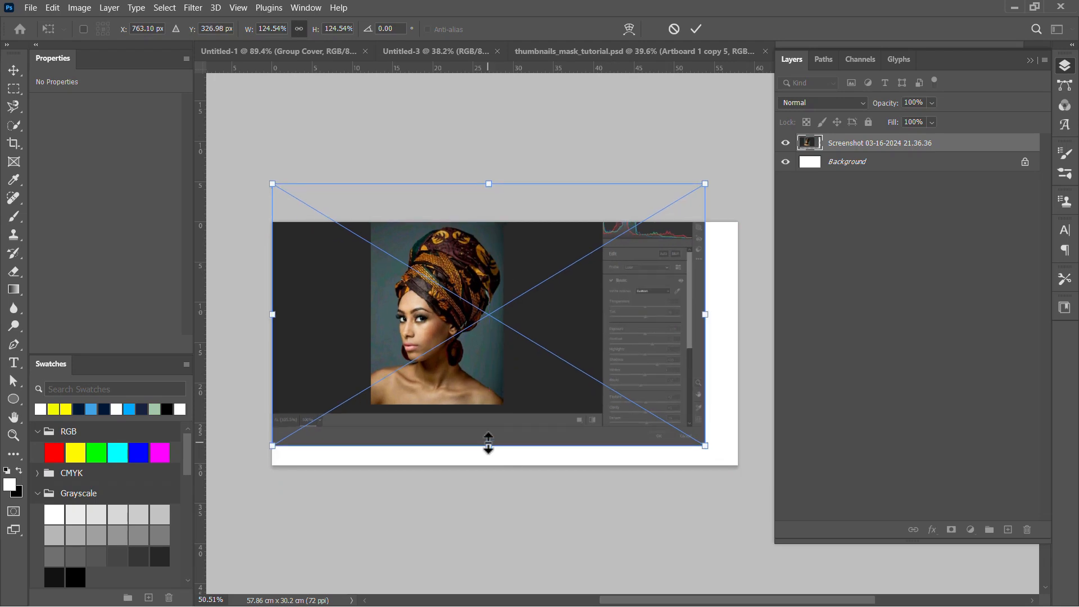
left_click_drag(555, 412, 517, 388)
left_click_drag(492, 213, 488, 191)
left_click_drag(541, 343, 499, 328)
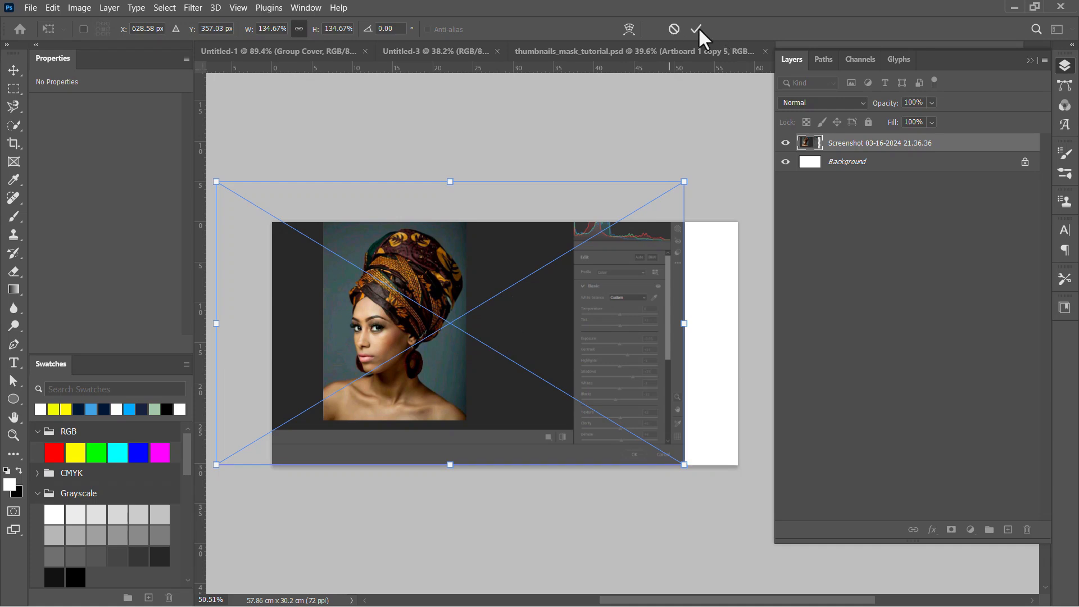
key("Return")
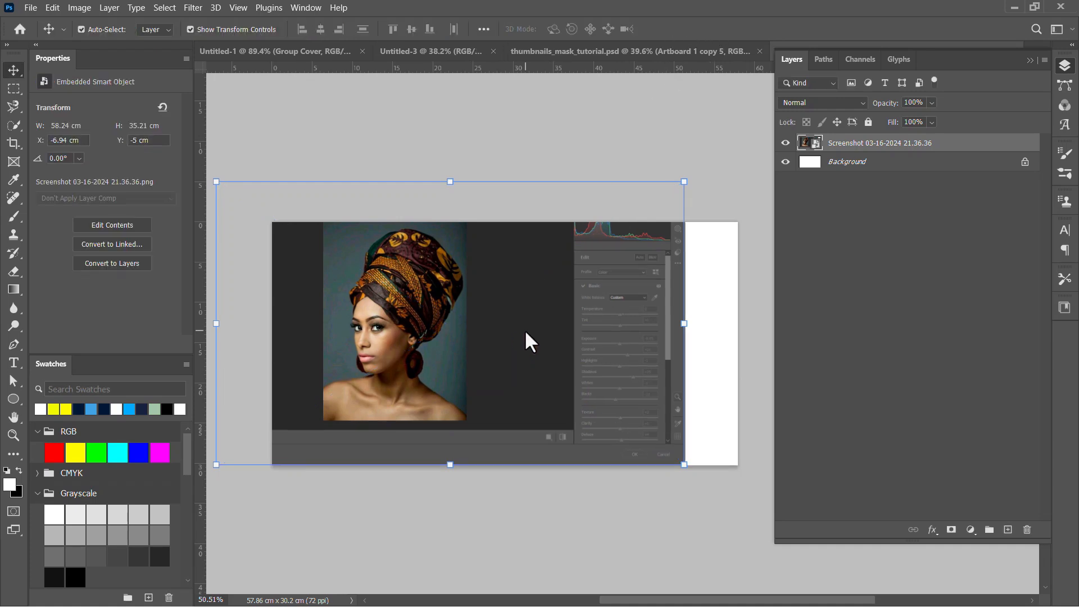
Step: Switch to Group Cover.jpg in Photos and maximize it to study the reference layout
key("alt+Tab")
left_click(638, 261)
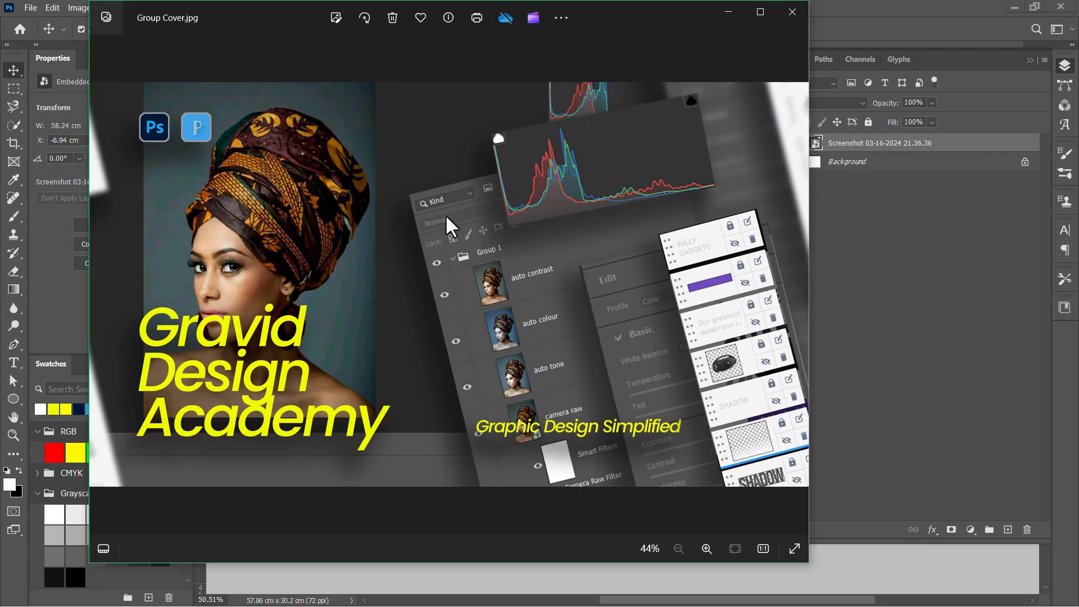
left_click(760, 12)
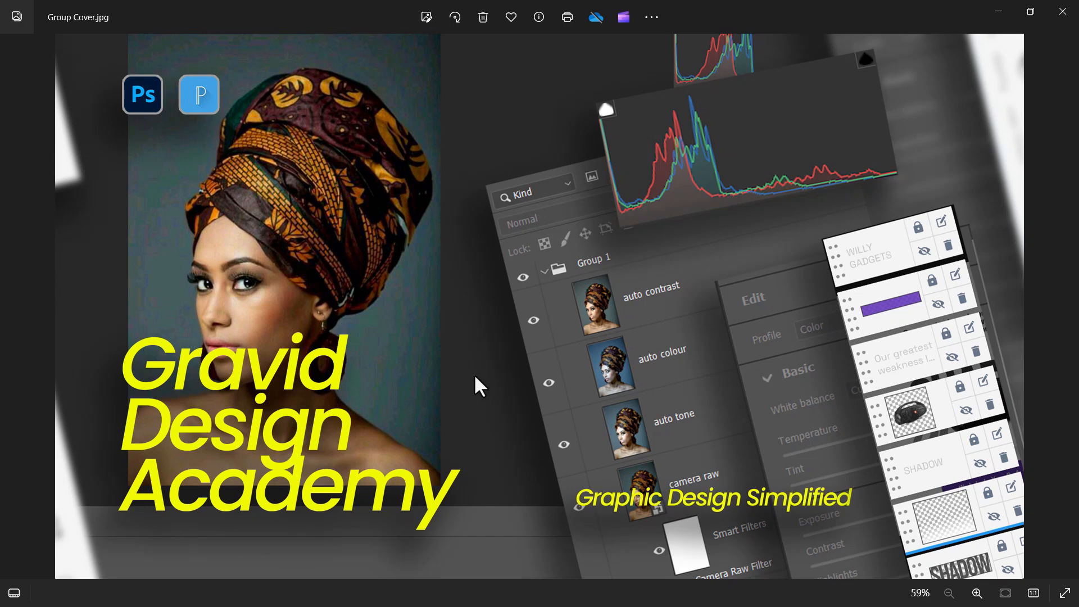
Step: View the histogram image Screenshot 03-16-2024 21.35.58 from the asset folder, close it and return to the reference cover
key("alt+Tab")
left_click(610, 250)
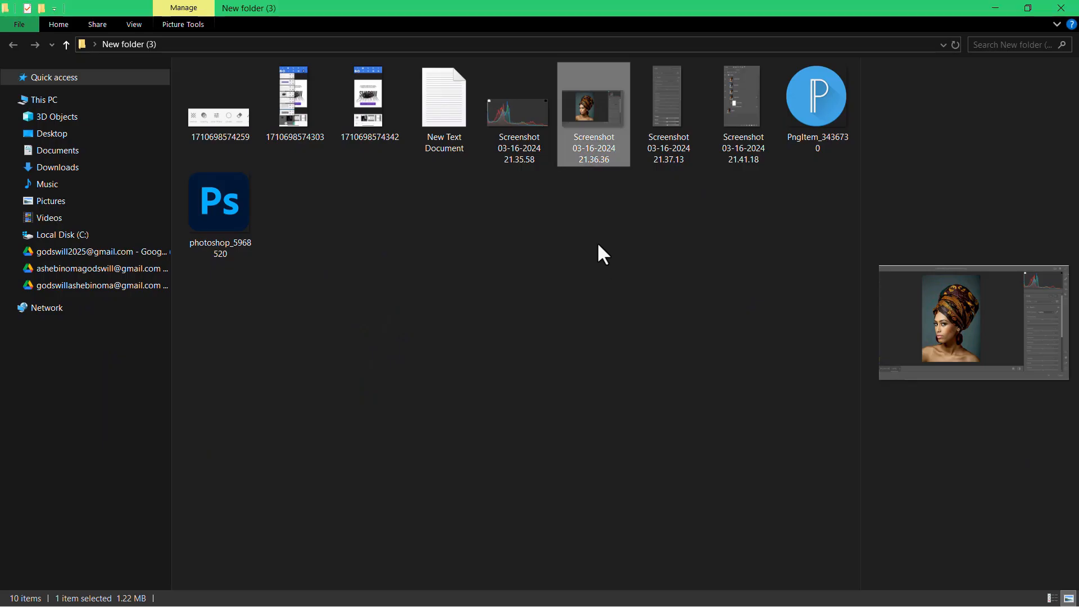
left_click(524, 116)
key("alt+Tab")
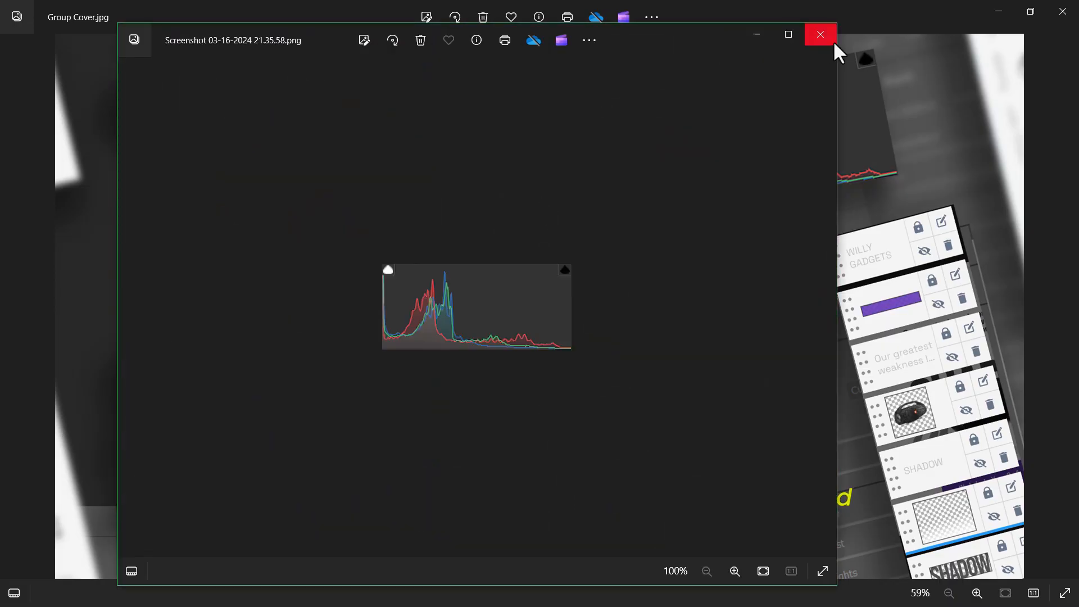
left_click(824, 36)
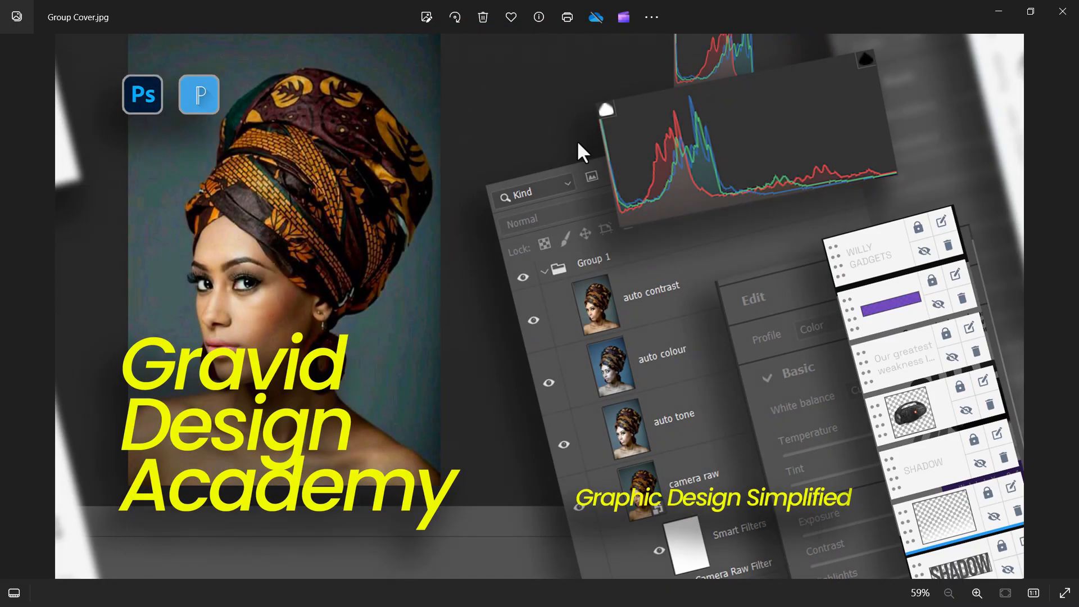
Step: Place histogram screenshot 03-16-2024 21.35.58 into the banner document, scale it to about 152.44% and commit the transform
key("alt+Tab")
left_click_drag(518, 117, 508, 360)
key("alt+Tab")
key("alt+Tab")
key("alt+Tab")
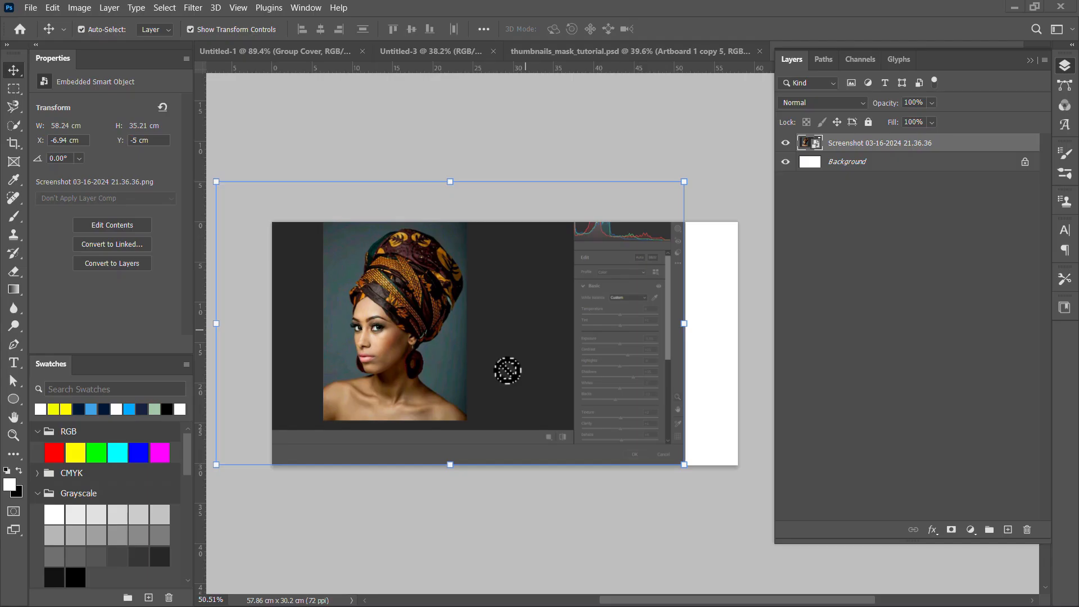
key("Return")
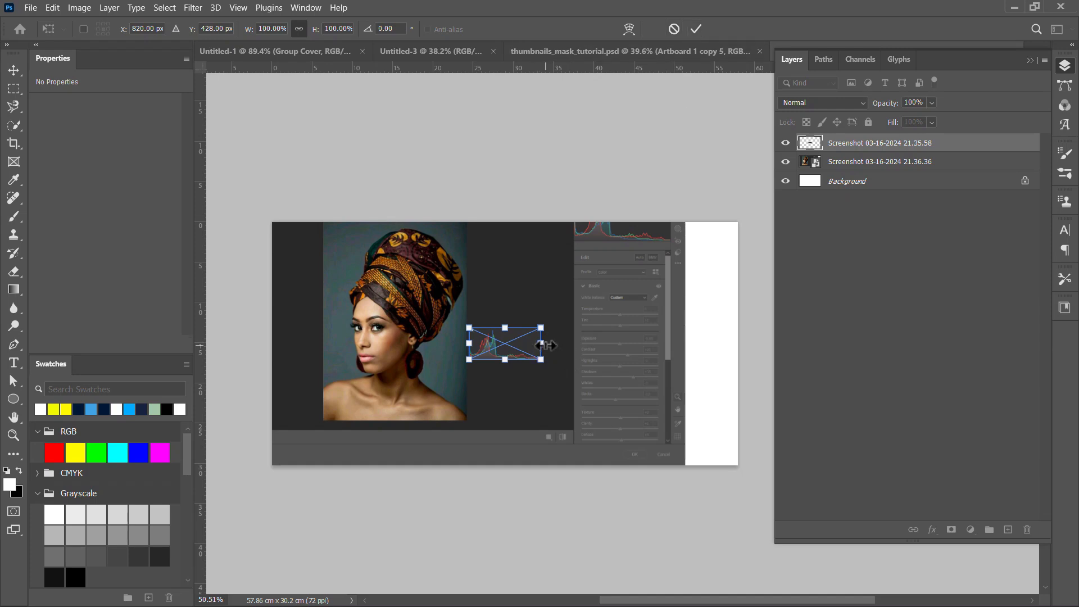
left_click_drag(541, 343, 580, 344)
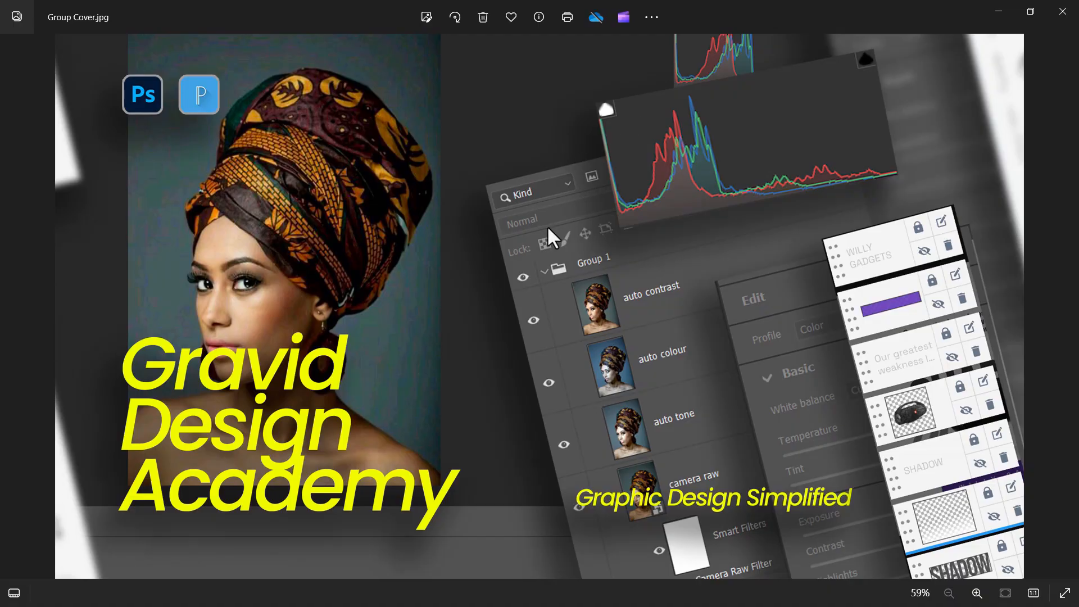
Step: Place the layers-panel screenshot 03-16-2024 21.41.18 from New folder (3) into the banner document at its original size
key("alt+Tab")
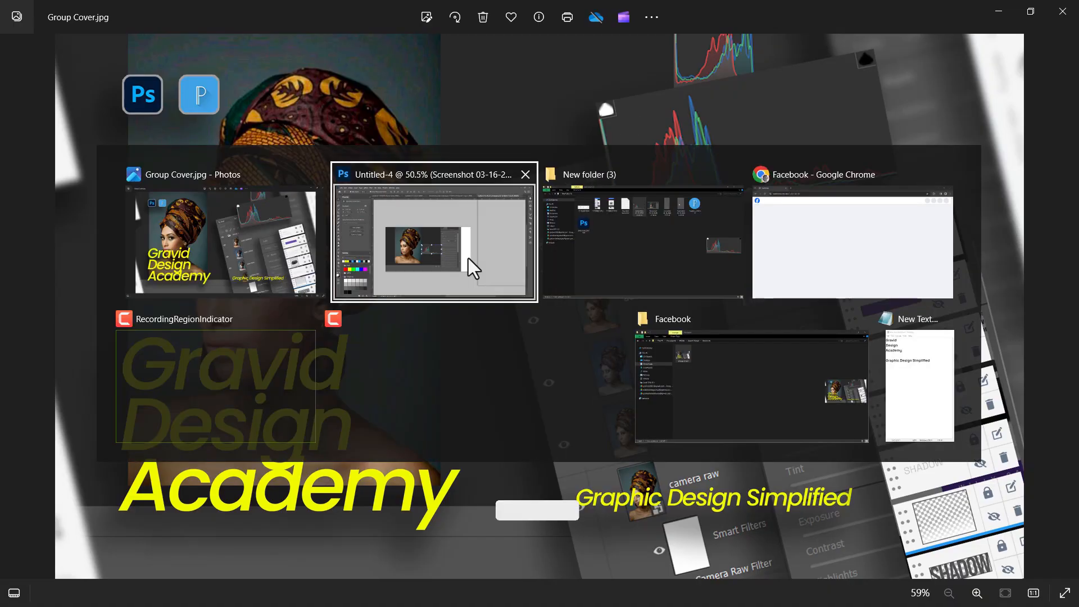
left_click(643, 234)
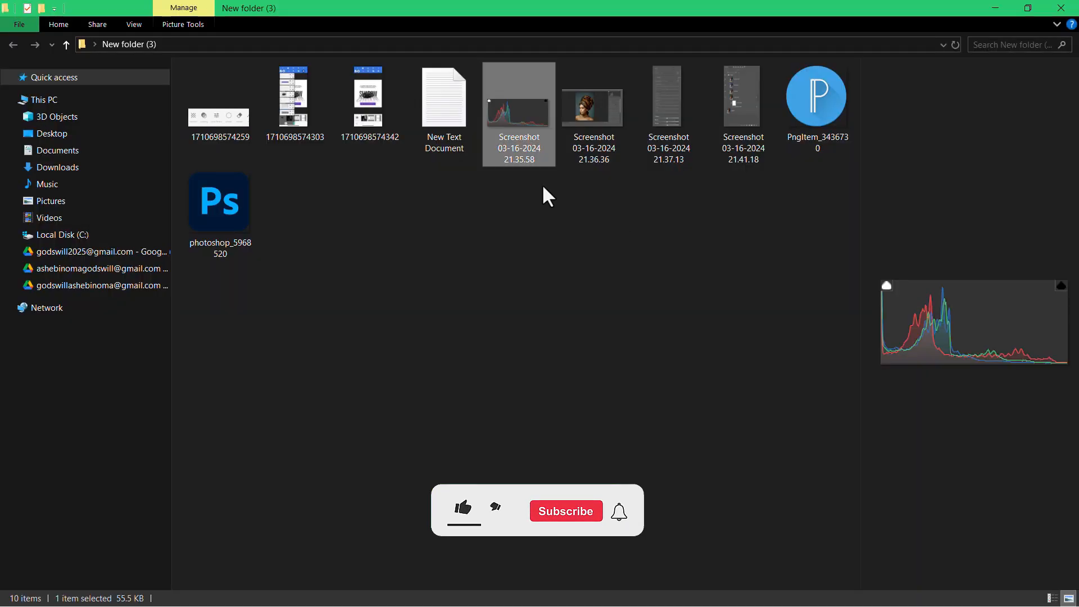
left_click(742, 113)
left_click_drag(741, 107, 755, 218)
key("alt+Tab")
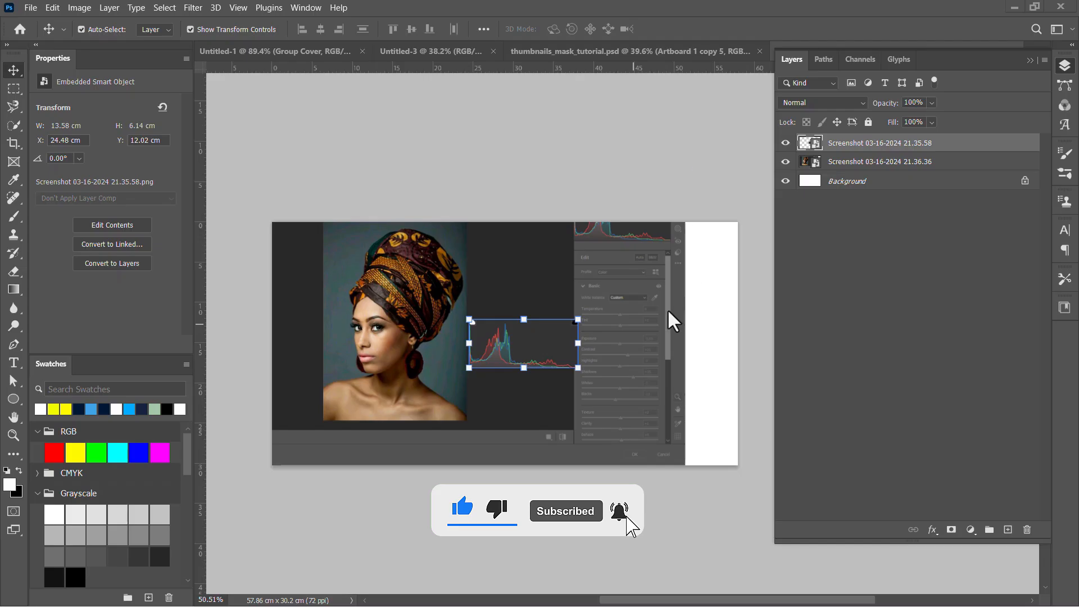
left_click_drag(669, 312, 565, 388)
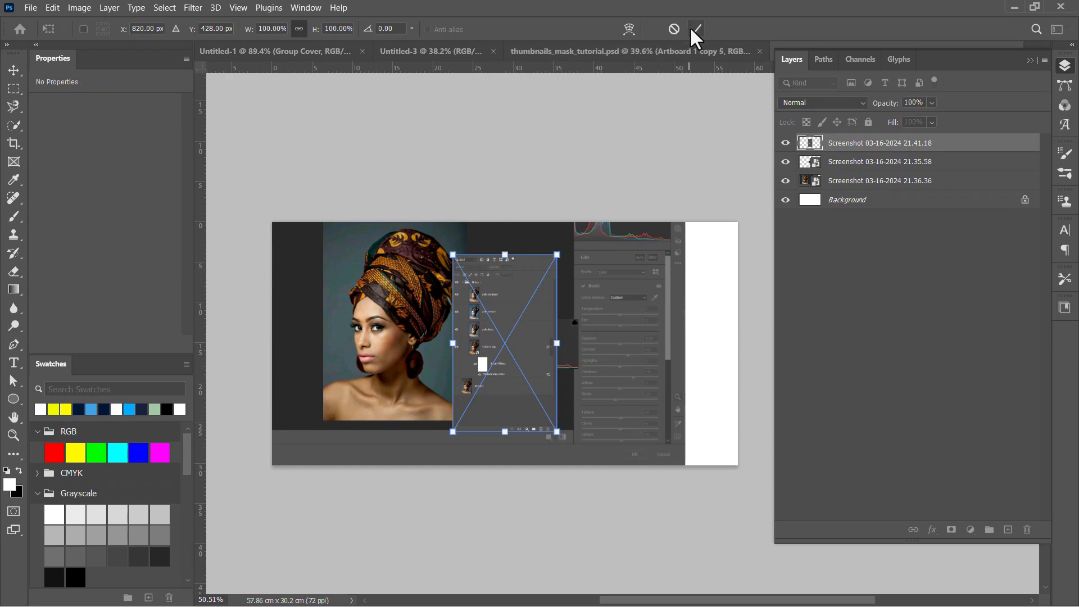
key("Return")
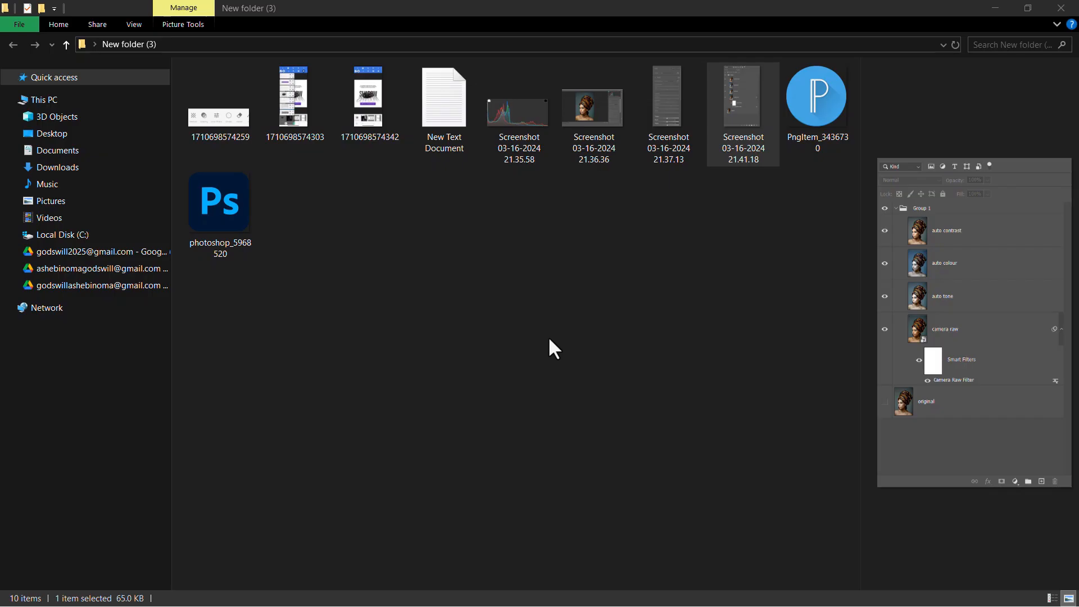
Step: Place the Edit-panel screenshot 03-16-2024 21.37.13 from New folder (3) into the banner document at its original size
key("alt+Tab")
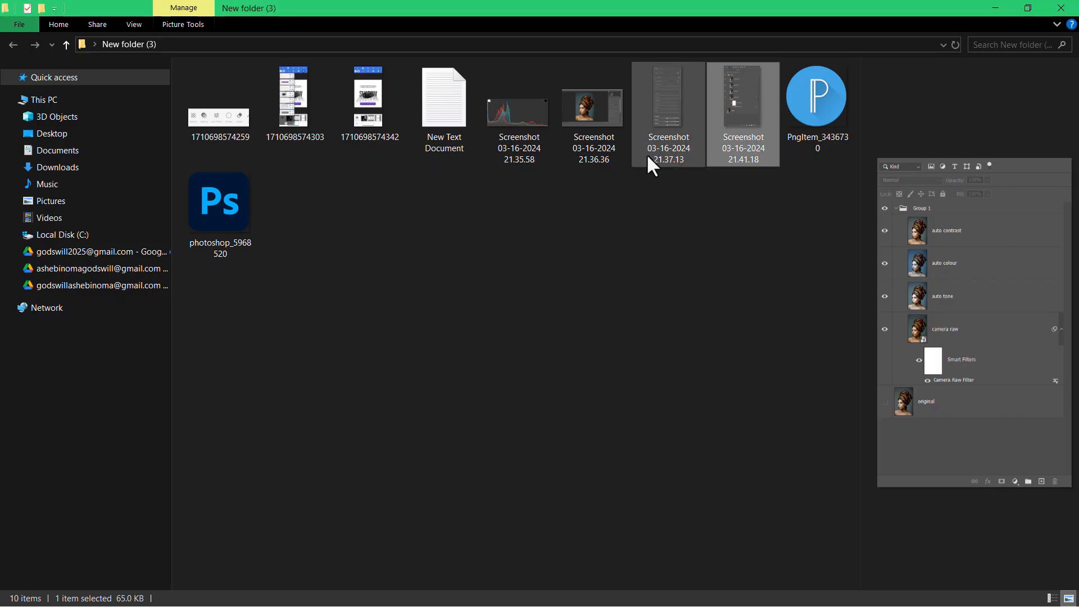
left_click(662, 110)
left_click_drag(661, 98, 521, 382)
key("alt+Tab")
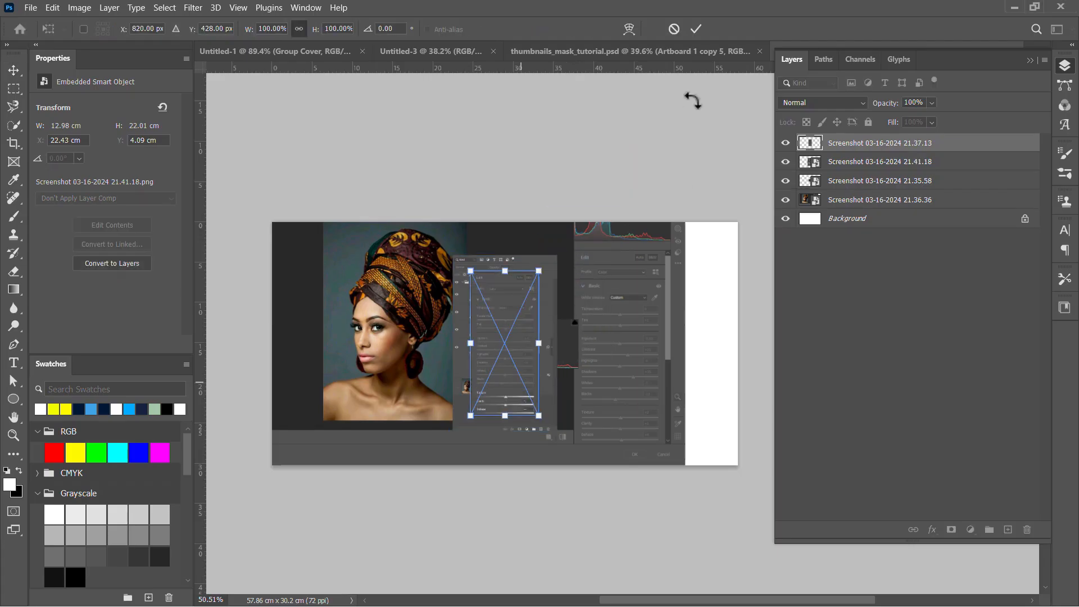
left_click(696, 31)
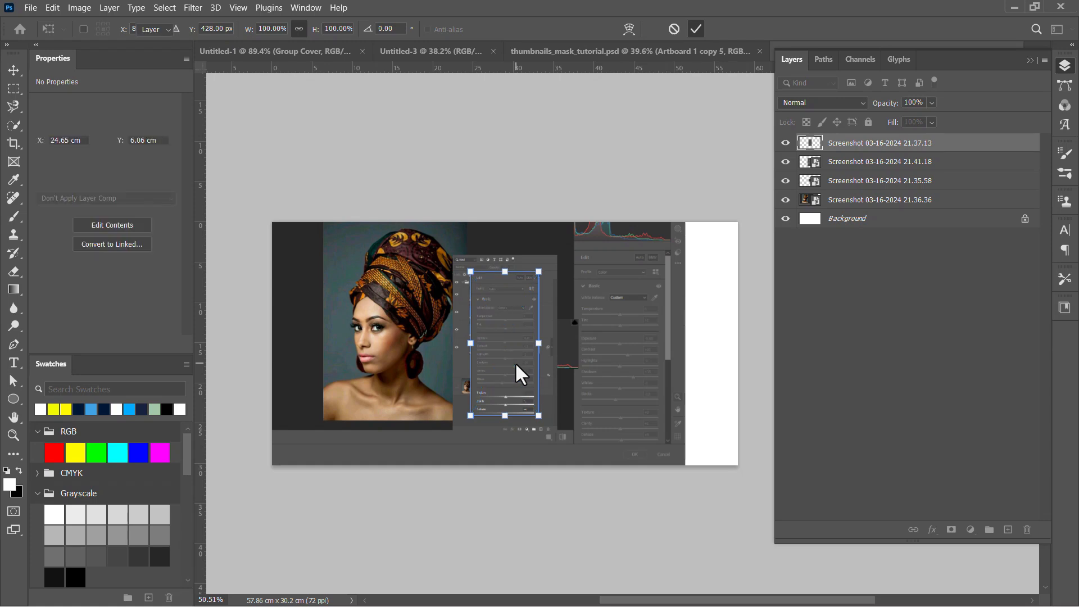
Step: Hide the 21.37.13 and 21.35.58 layers and move the layers-panel screenshot to about X 25.36 cm, Y 6.31 cm
left_click(786, 143)
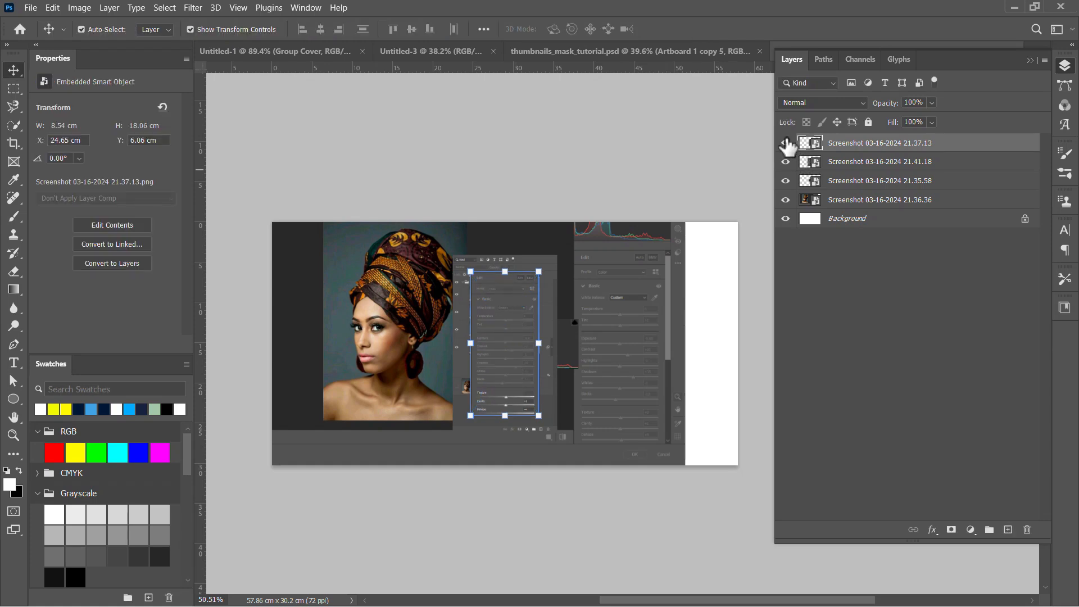
left_click(786, 180)
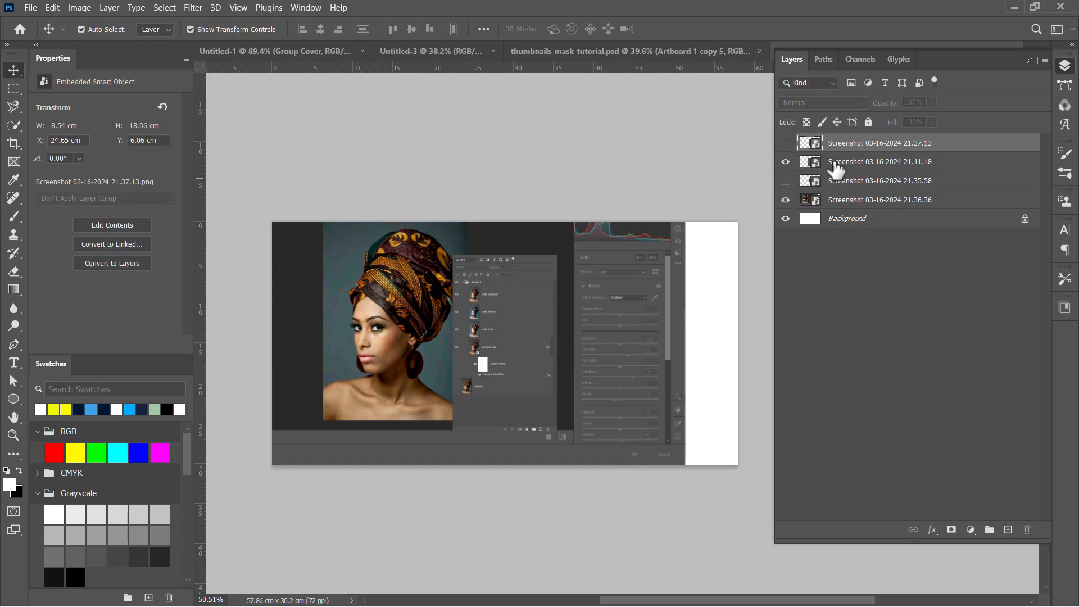
left_click_drag(502, 356, 526, 374)
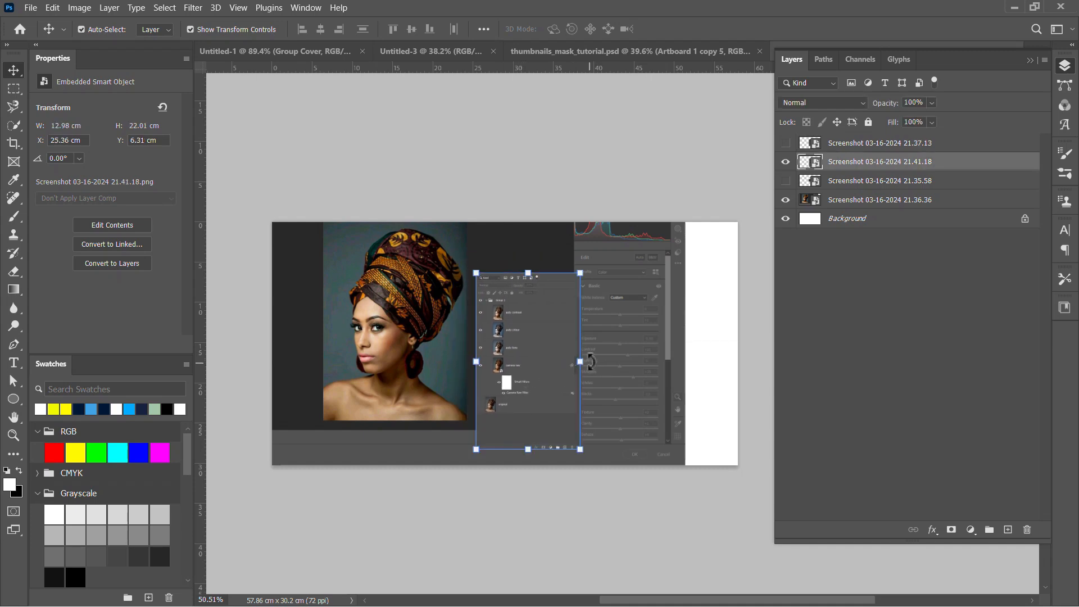
Step: Rotate the layers-panel screenshot 21.41.18 to an angle of -14°
left_click_drag(590, 361, 591, 349)
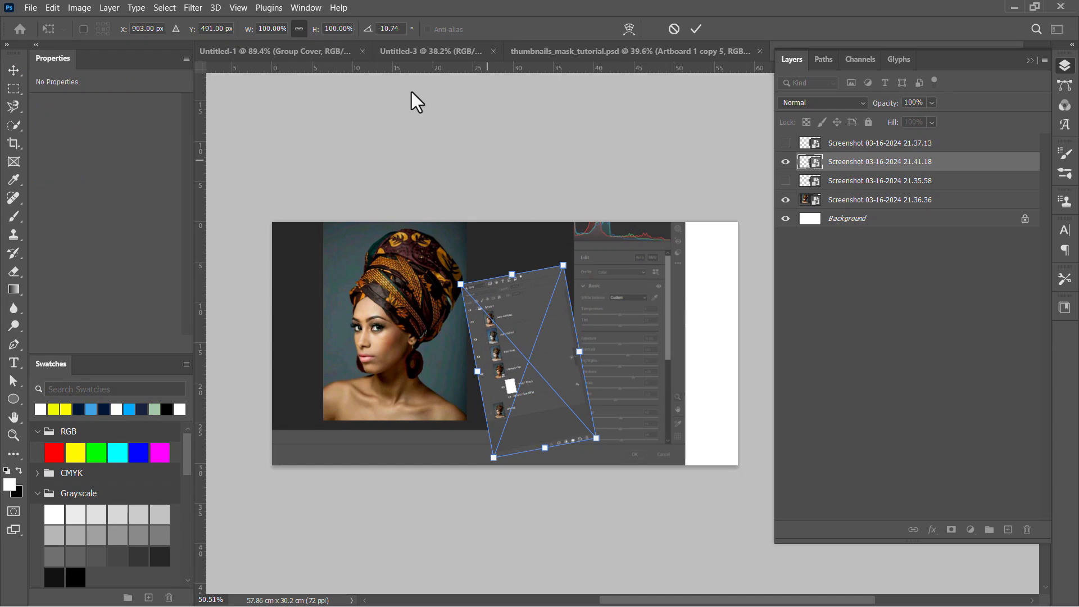
left_click(398, 28)
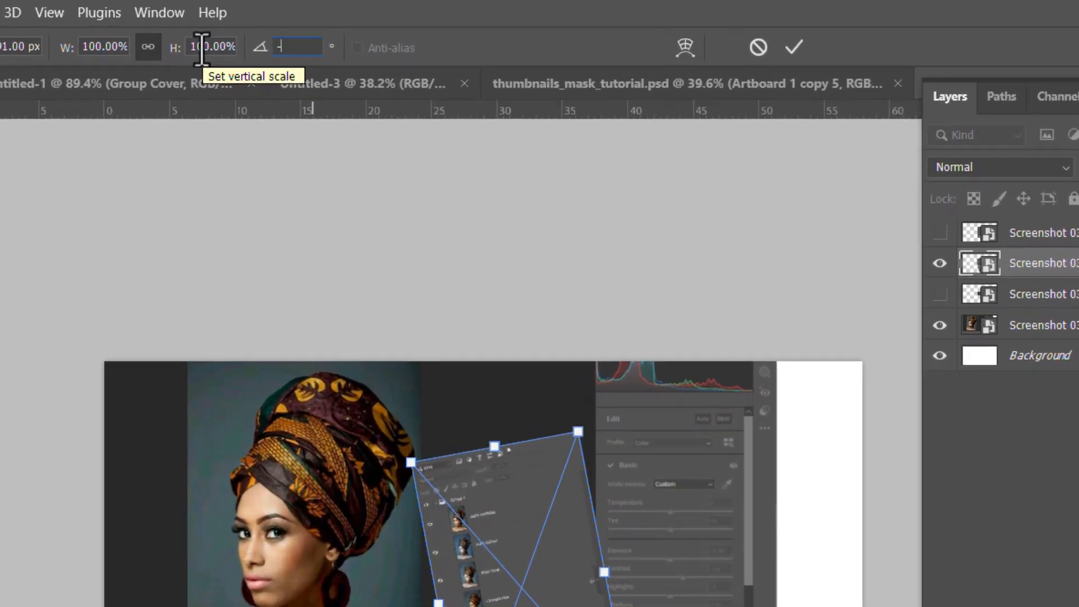
type("-")
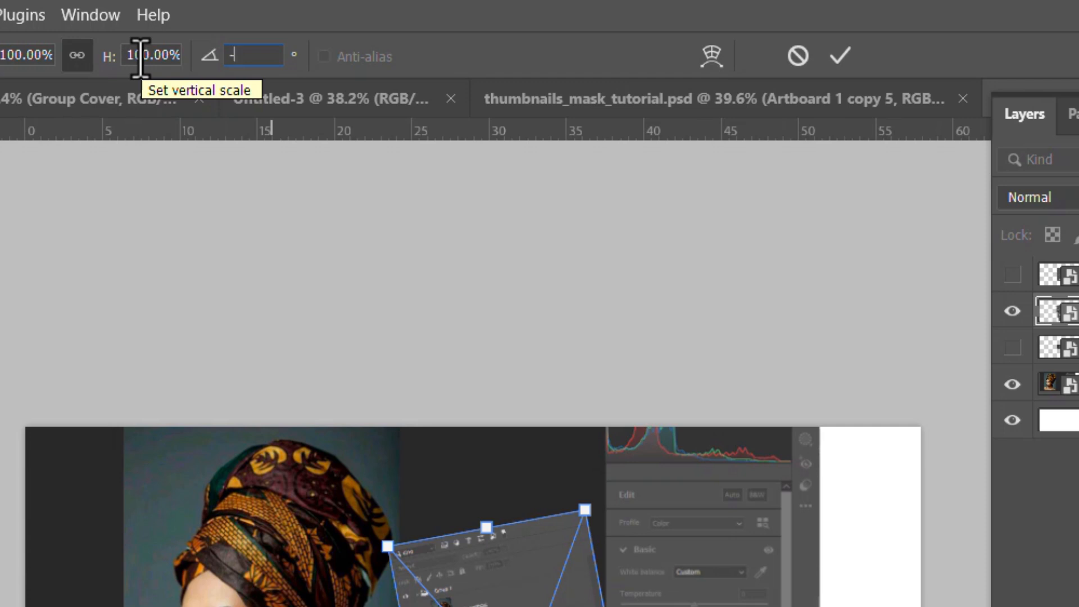
type("14")
key("Return")
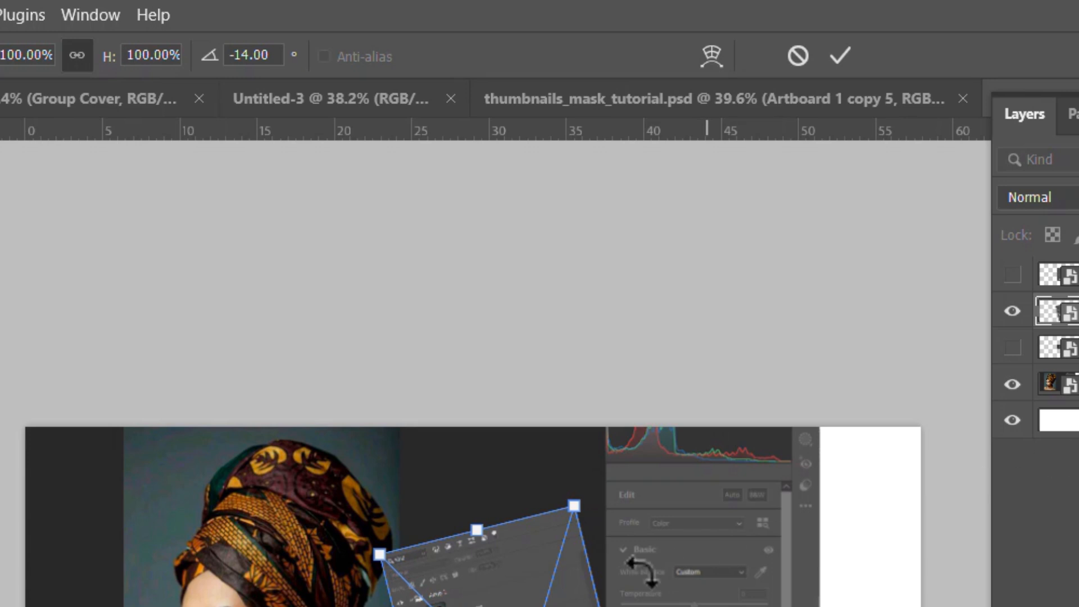
Step: Scale the layers-panel screenshot to about 150.92% running off the banner's lower edge, then shift the portrait screenshot left to about X -8.74 cm
left_click_drag(687, 606, 798, 606)
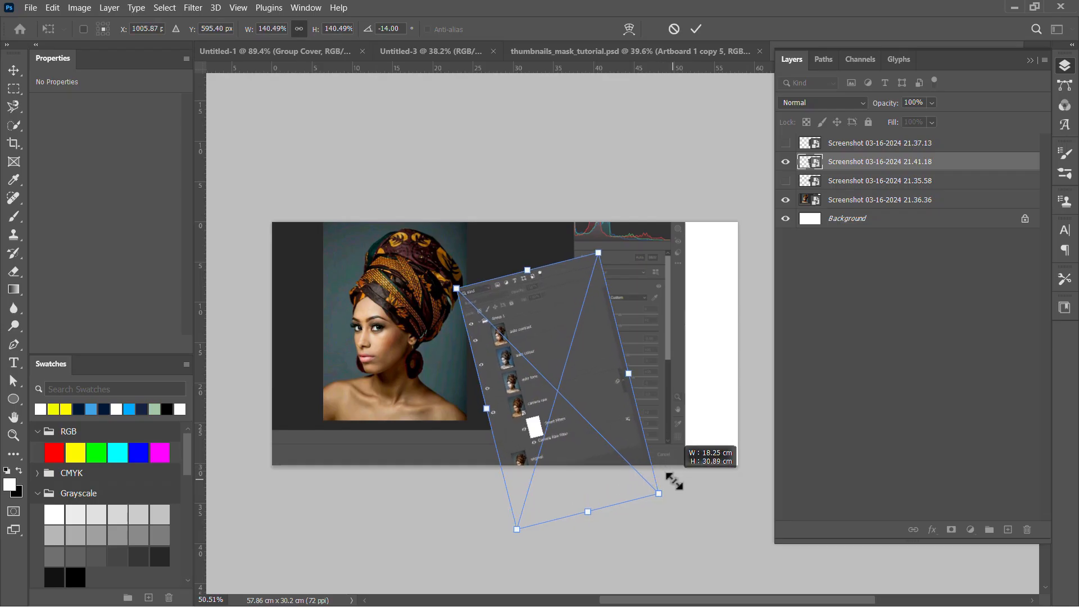
left_click_drag(675, 482, 689, 496)
left_click_drag(548, 380, 559, 383)
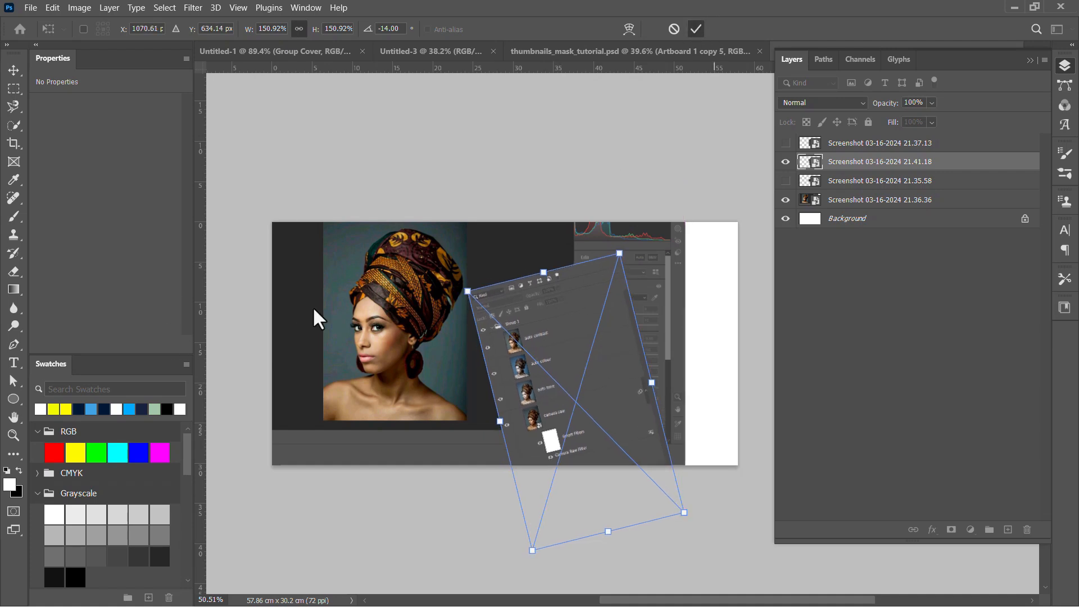
key("Return")
left_click_drag(352, 308, 361, 331)
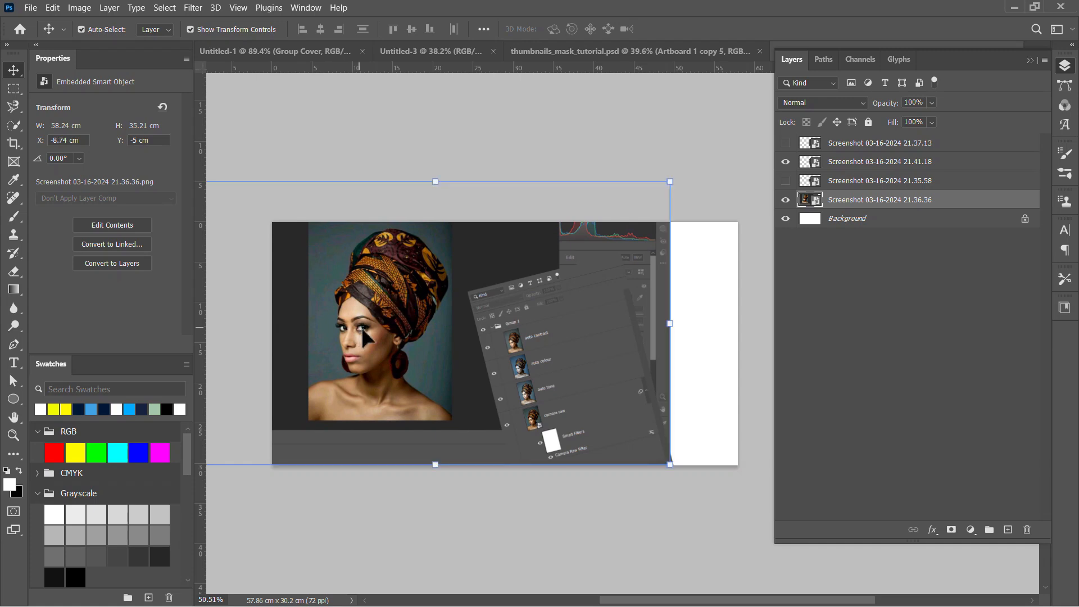
left_click(555, 356)
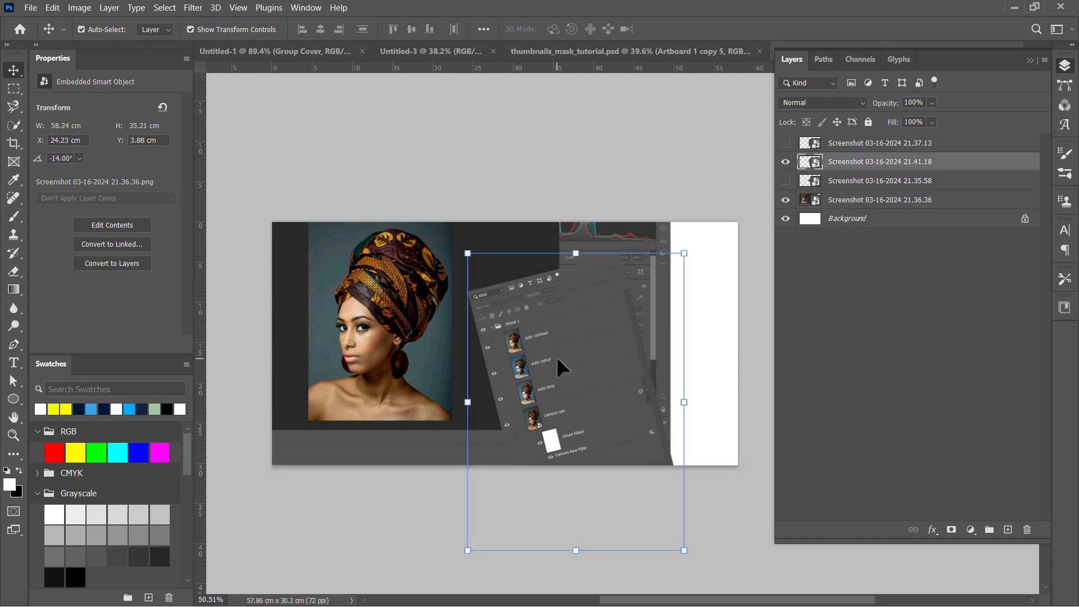
Step: Show the Edit-panel screenshot 21.37.13 again and rotate it to -14°
left_click(786, 144)
left_click(517, 323)
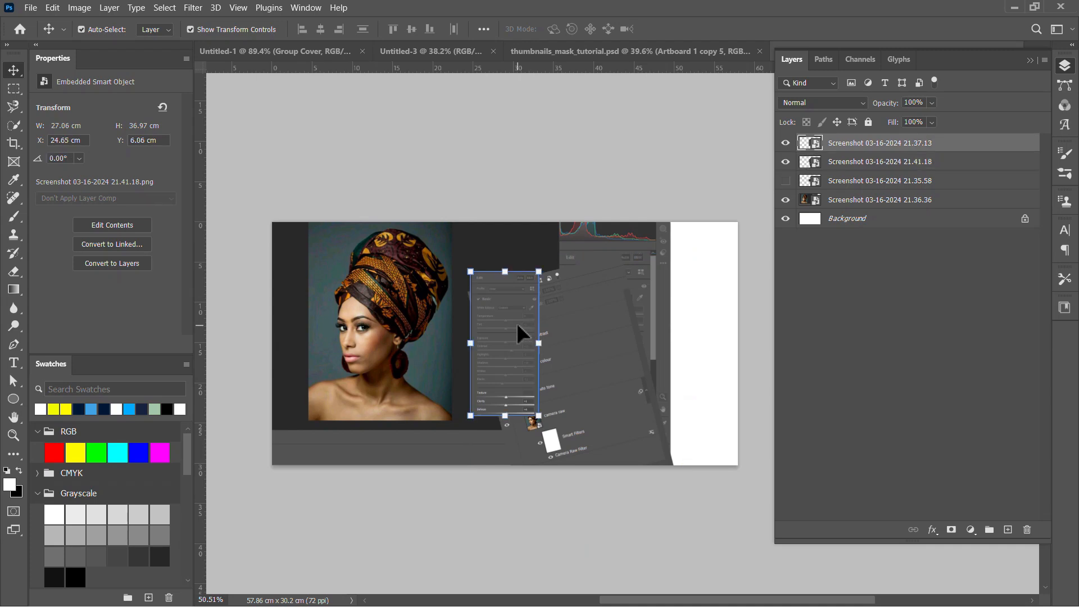
key("ctrl+t")
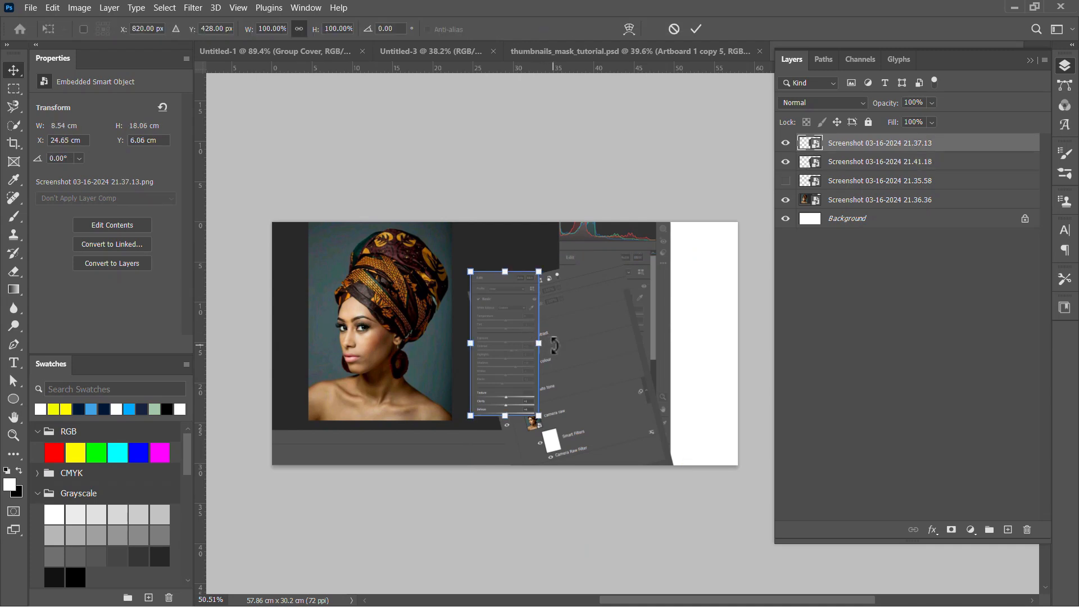
left_click(393, 29)
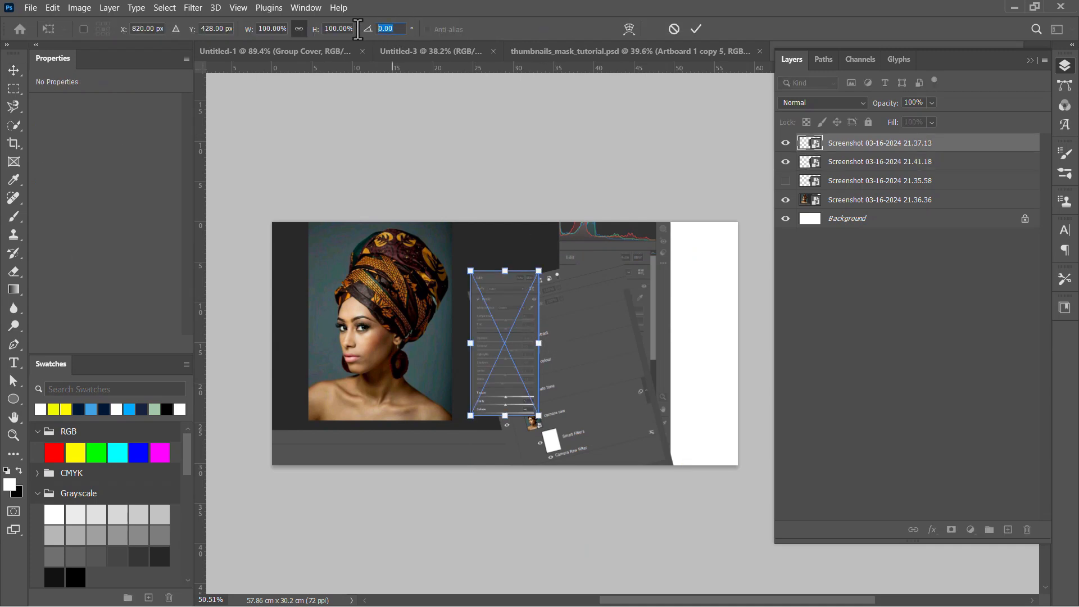
type("-14")
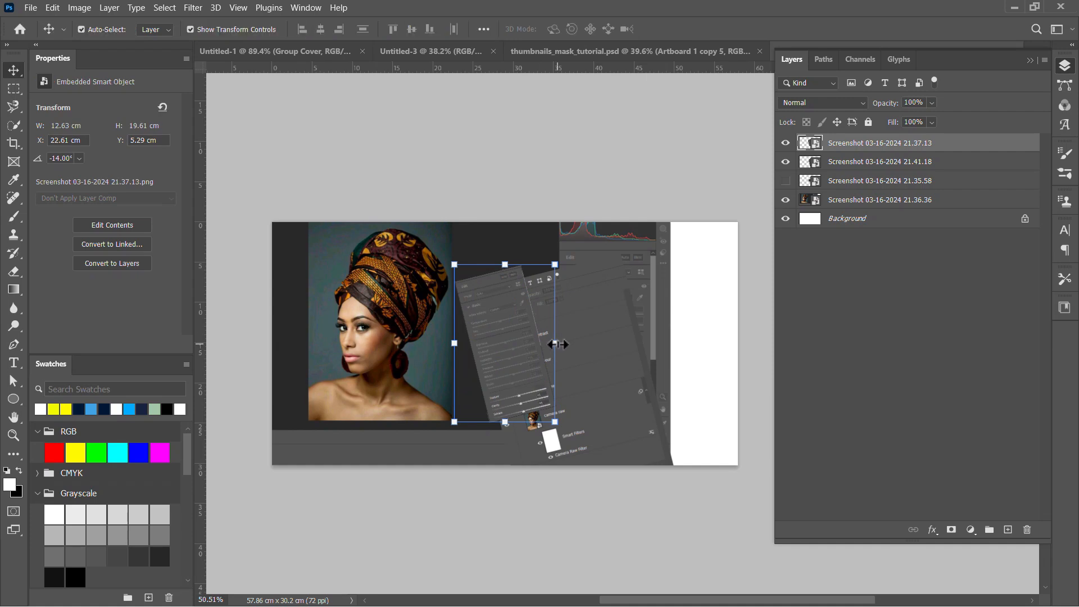
Step: Scale the Edit-panel screenshot to about 171.16% and position it over the banner's lower right, overlapping the layers panel
left_click(556, 343)
left_click_drag(553, 333, 576, 337)
key("ctrl+z")
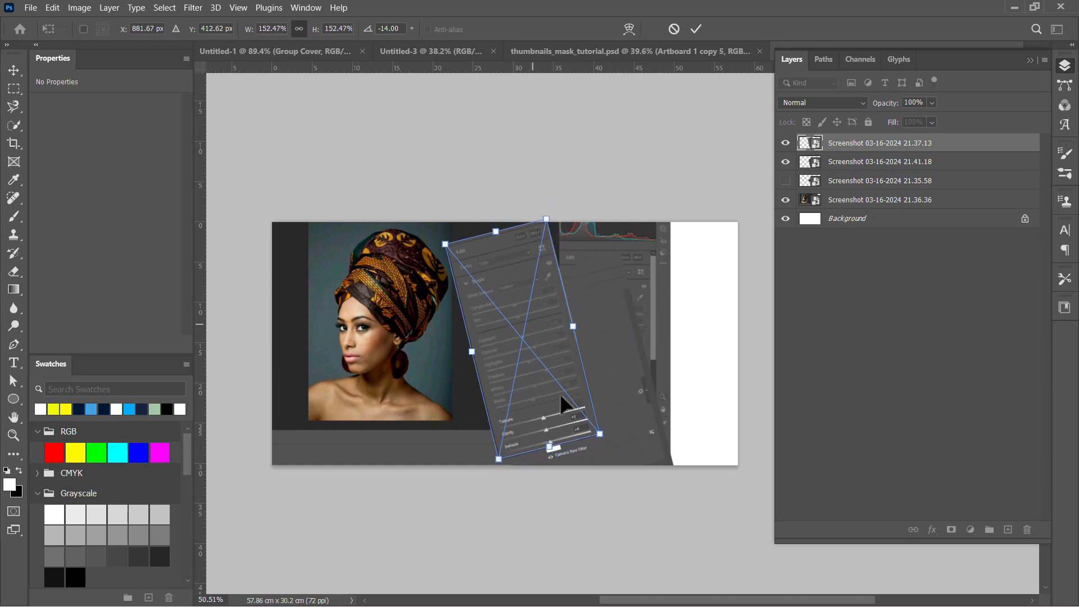
left_click_drag(561, 396, 674, 388)
key("Return")
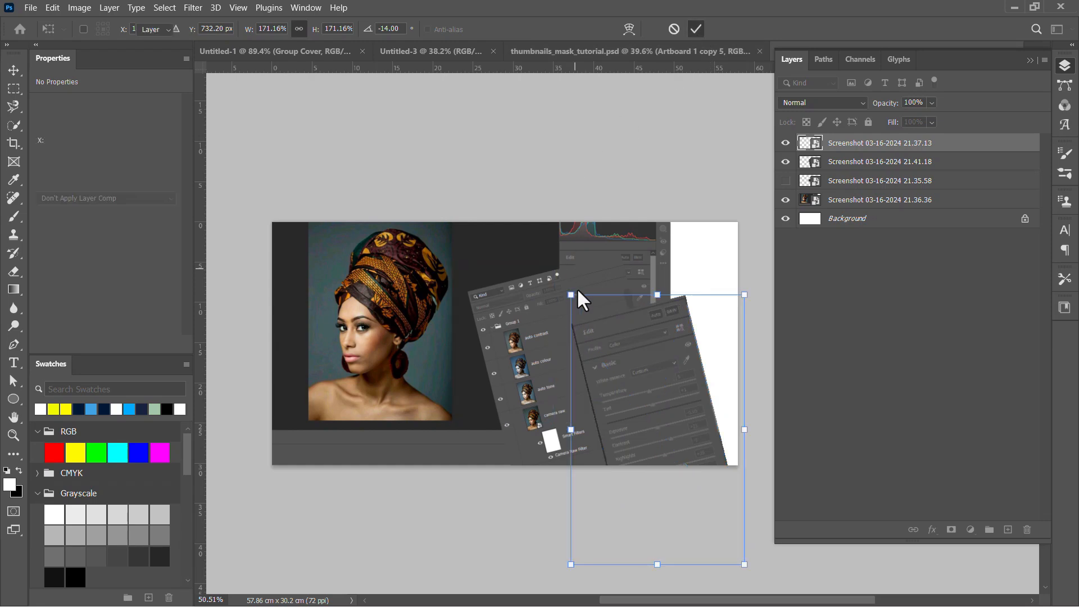
Step: Show the histogram layer 21.35.58 and bring it to the top of the layer stack
left_click(786, 180)
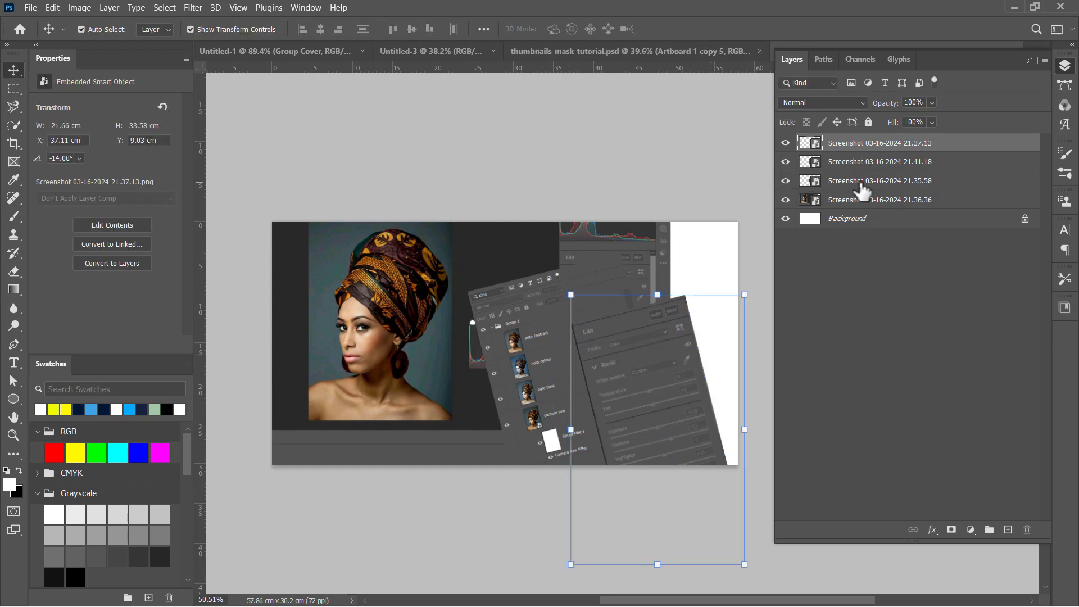
left_click_drag(860, 188, 860, 141)
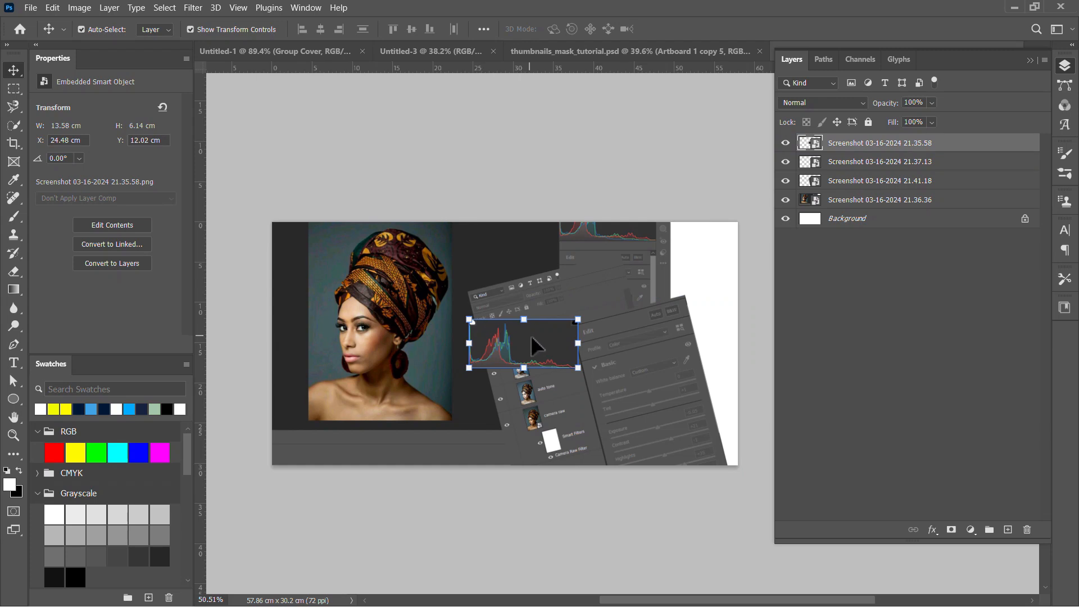
Step: Rotate the histogram to -14° and move it up over the layers panel's top edge, centred at about X 986 px, Y 189 px
key("ctrl+t")
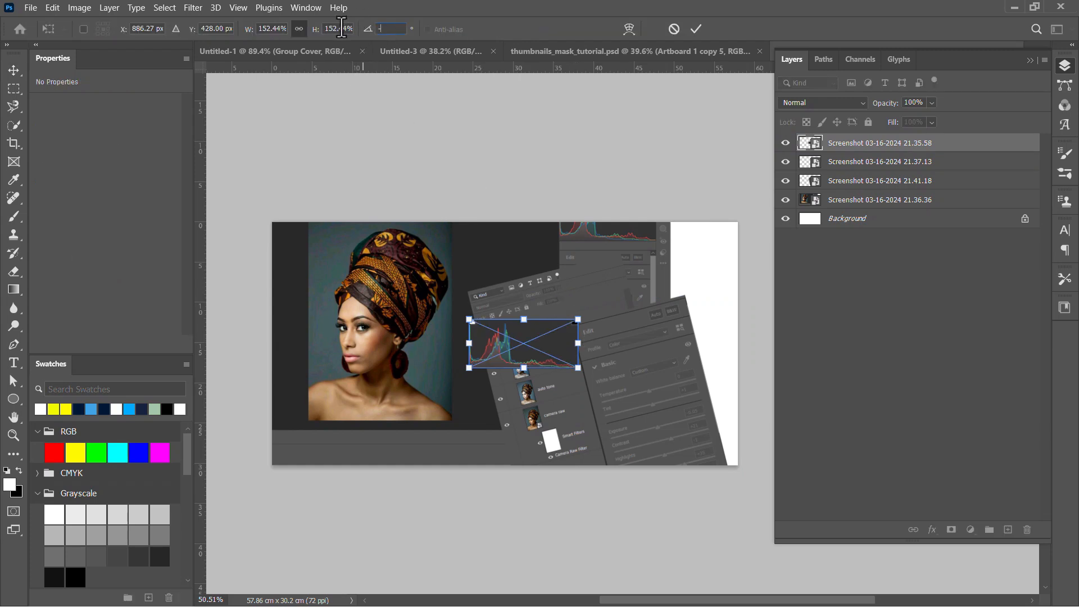
type("14")
key("Return")
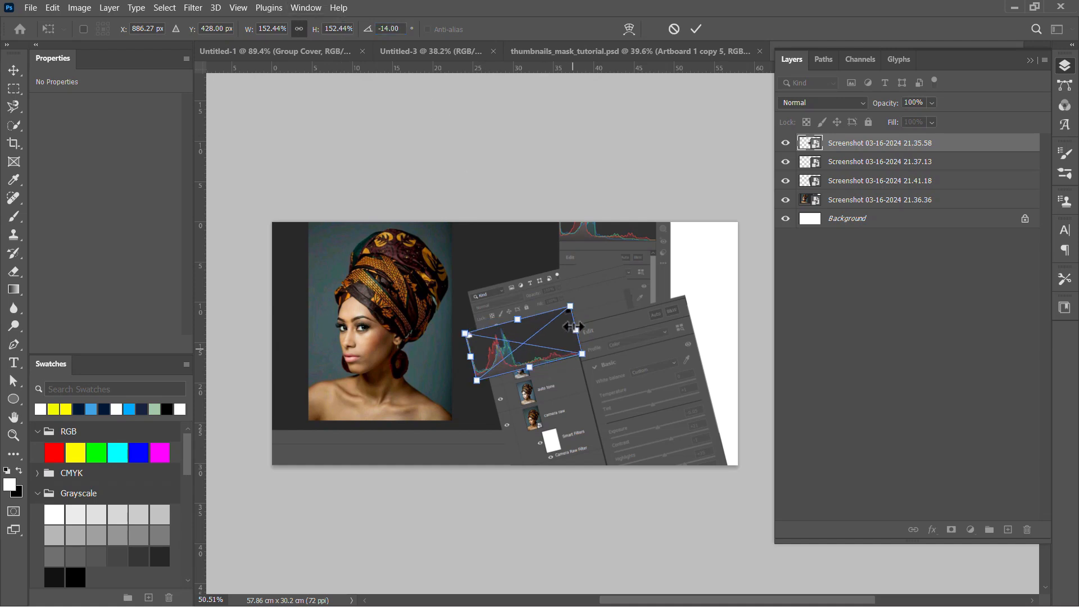
left_click_drag(544, 338, 573, 272)
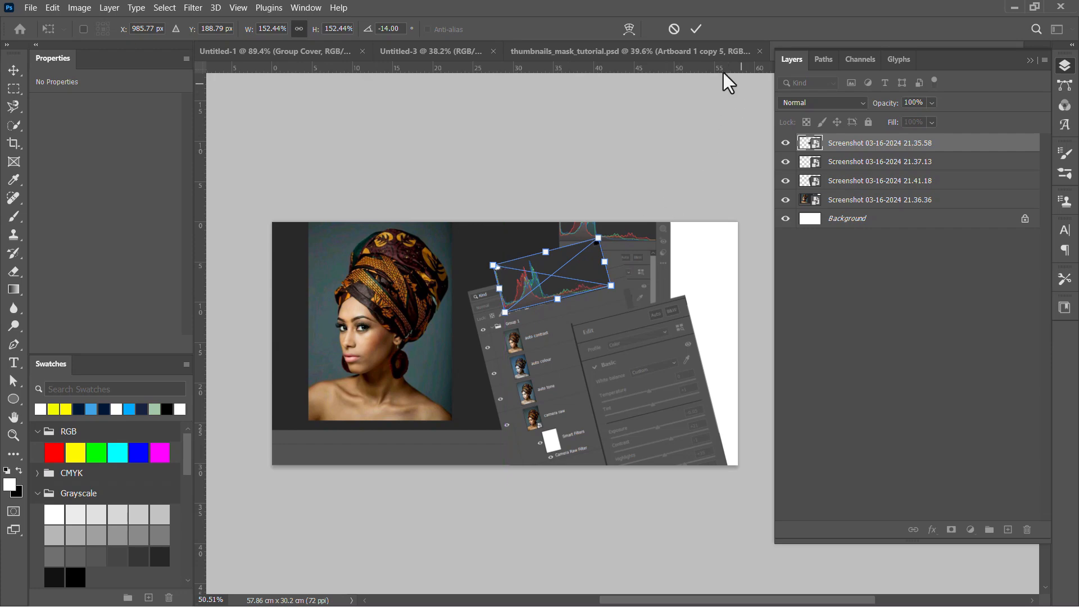
Step: Examine the reference image Group Cover.jpg for the screenshots' arrangement, and return to the Photoshop banner
key("alt+Tab")
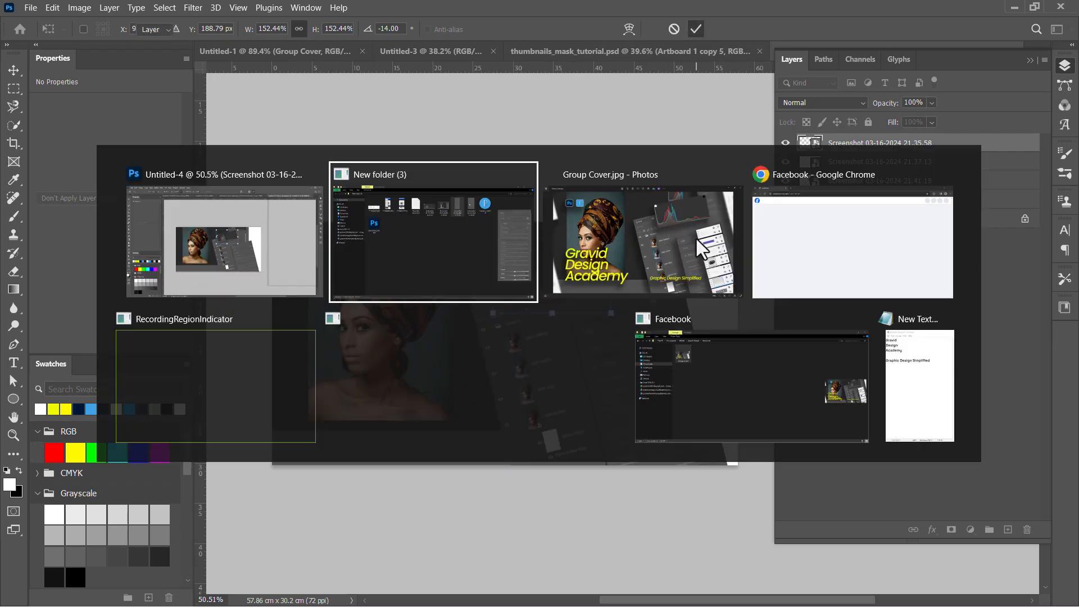
key("alt+Tab")
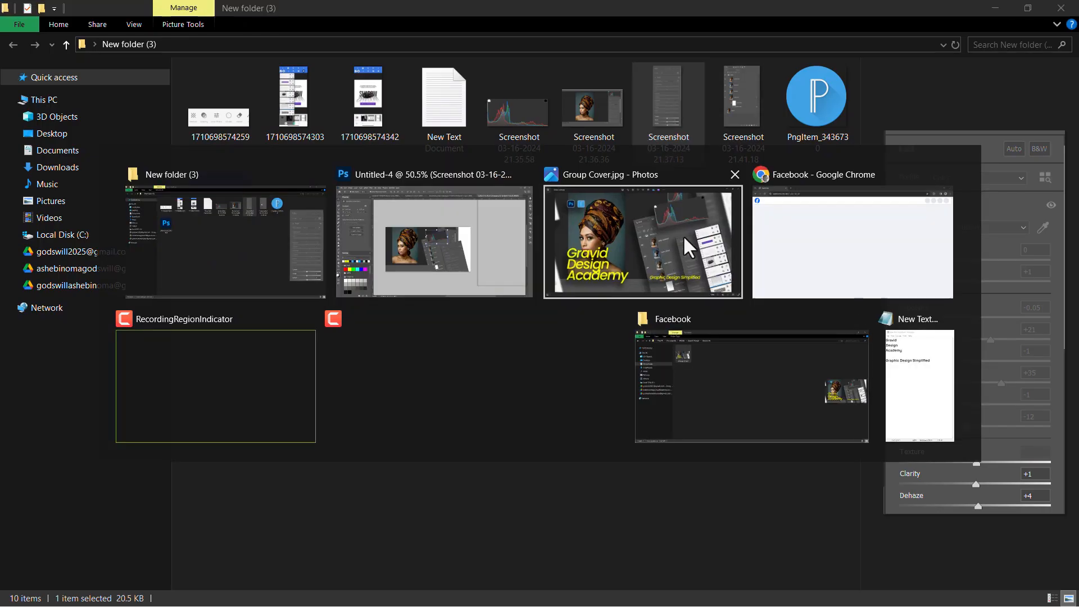
left_click(683, 235)
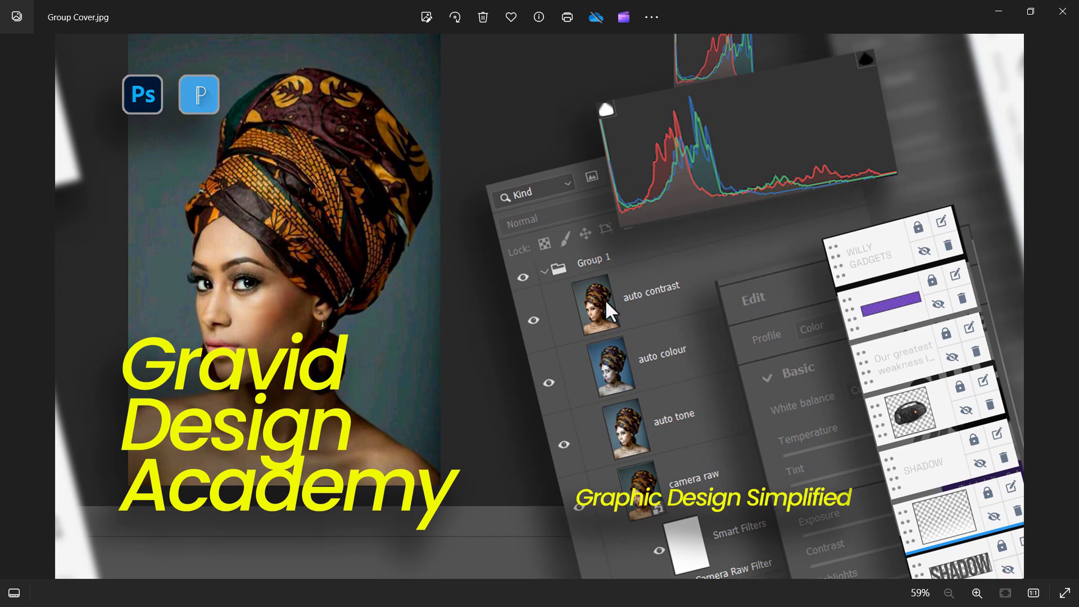
key("alt+Tab")
key("alt+Tab")
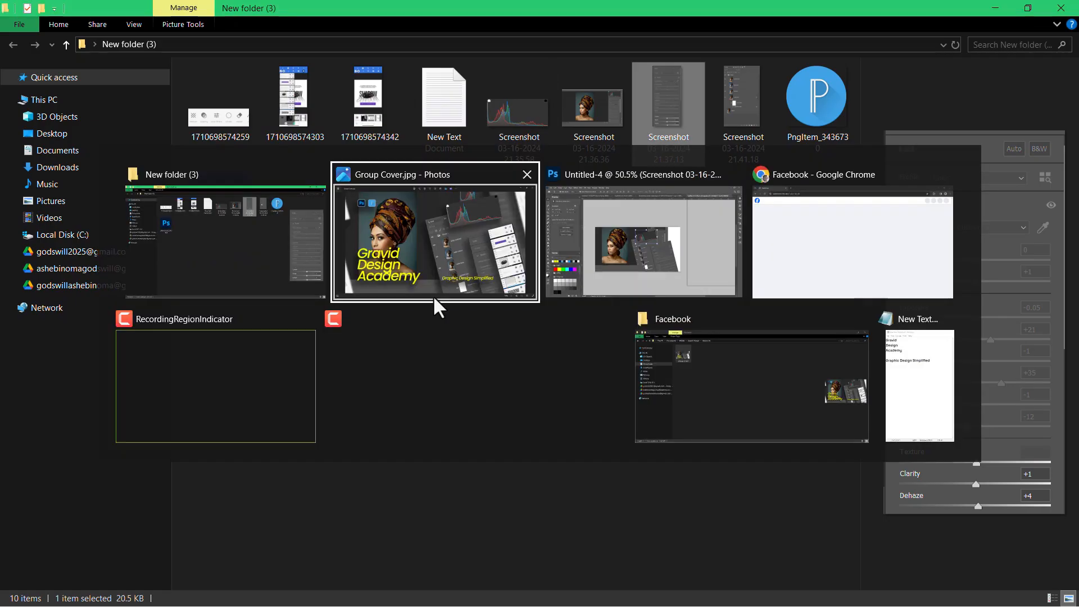
left_click(468, 248)
key("alt+Tab")
left_click(663, 275)
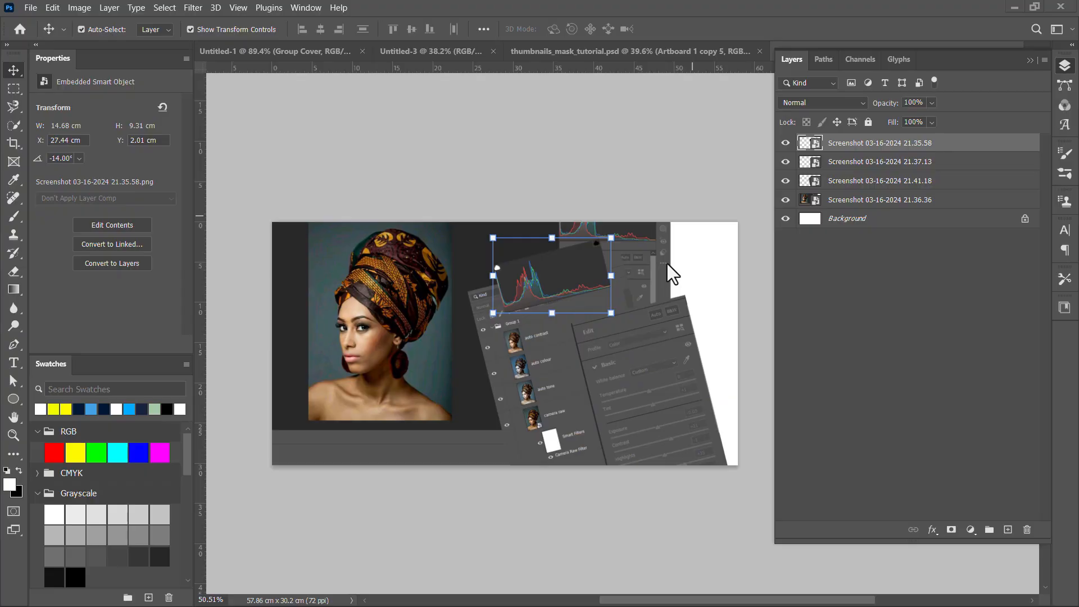
Step: Duplicate the layers-panel screenshot 21.41.18 and place the copy over the banner's upper-right area at X 44.34 cm, Y -5 cm
left_click(522, 385)
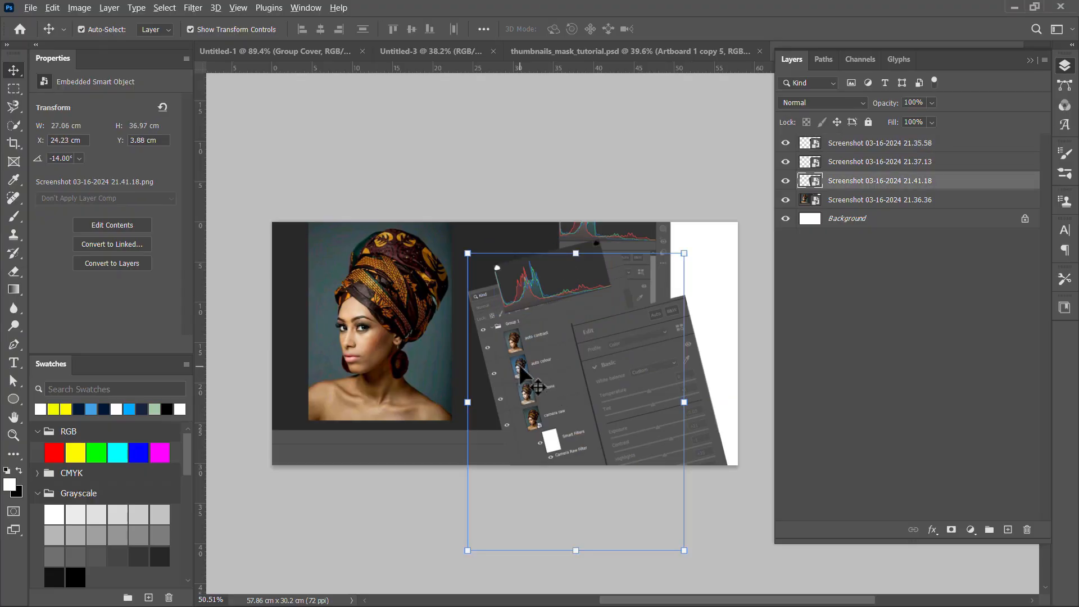
left_click_drag(596, 355, 680, 311)
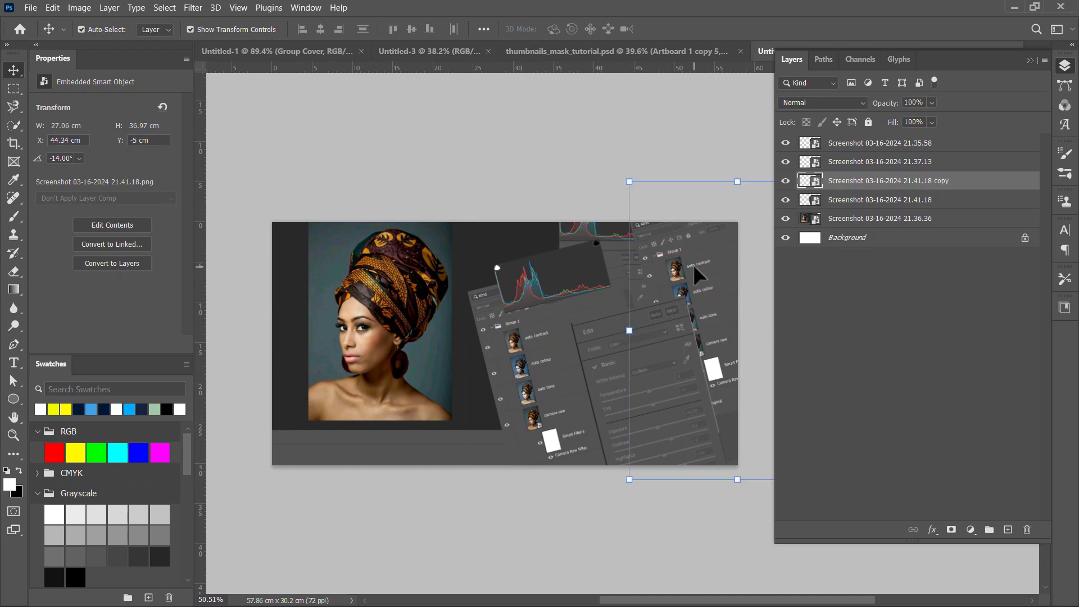
left_click(449, 505)
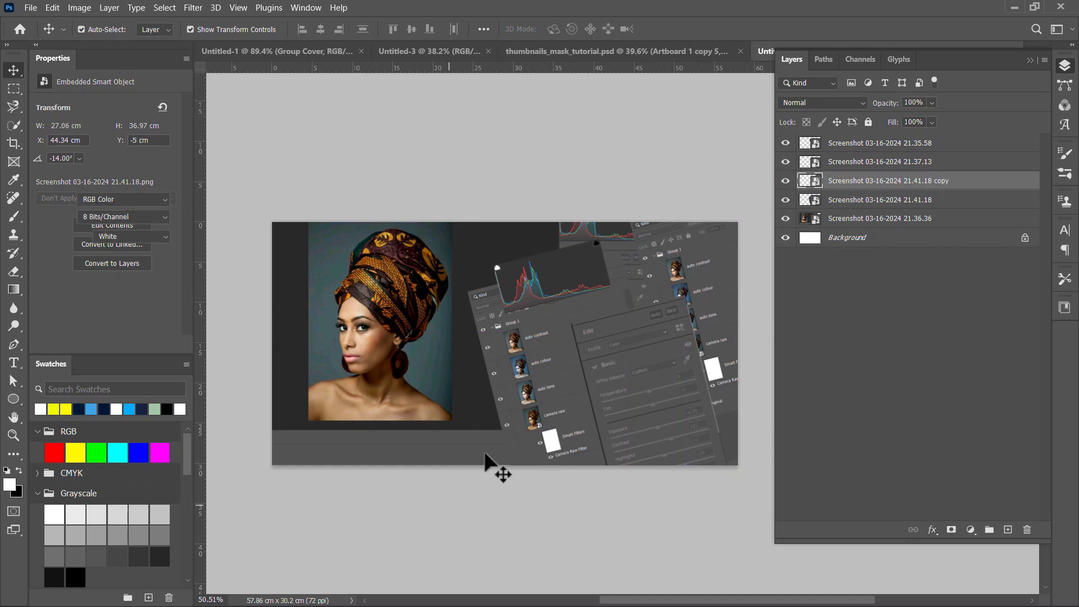
Step: Check the reference cover, and place the icons photoshop_5968520 and PngItem_3436730 from New folder (3) into the banner
key("alt+Tab")
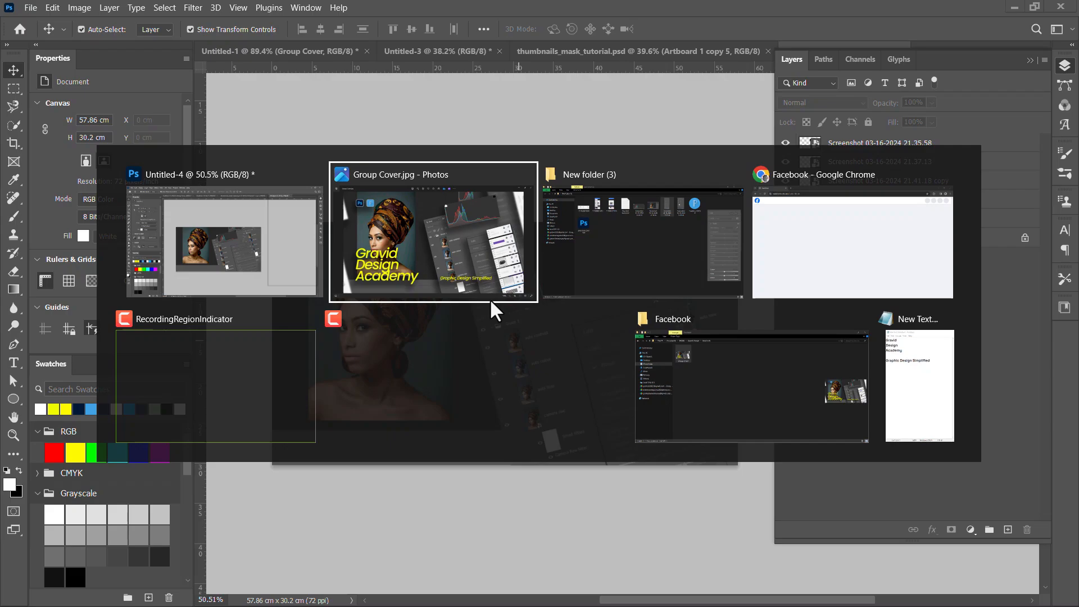
left_click(372, 244)
key("alt+Tab")
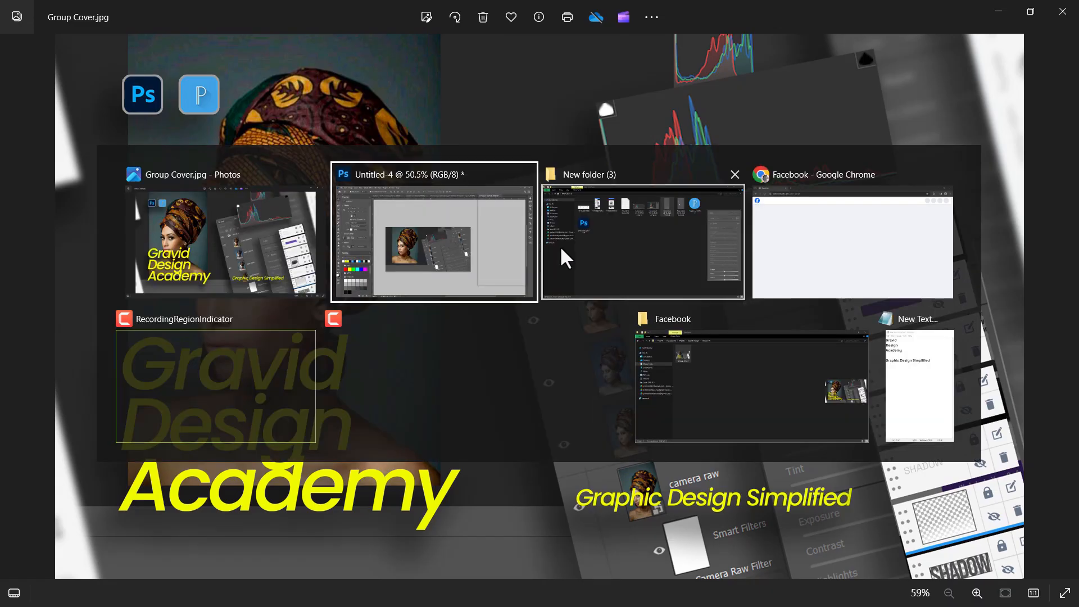
left_click(658, 243)
left_click(228, 220)
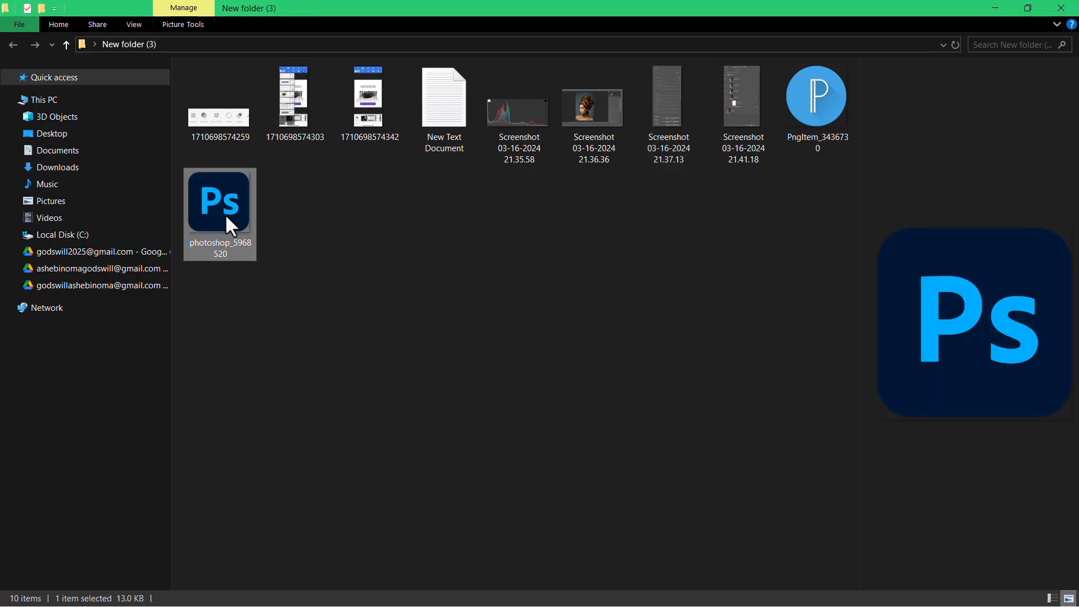
left_click(831, 107, "ctrl")
left_click_drag(826, 133, 359, 303)
key("alt+Tab")
key("alt+Tab")
key("alt+Tab")
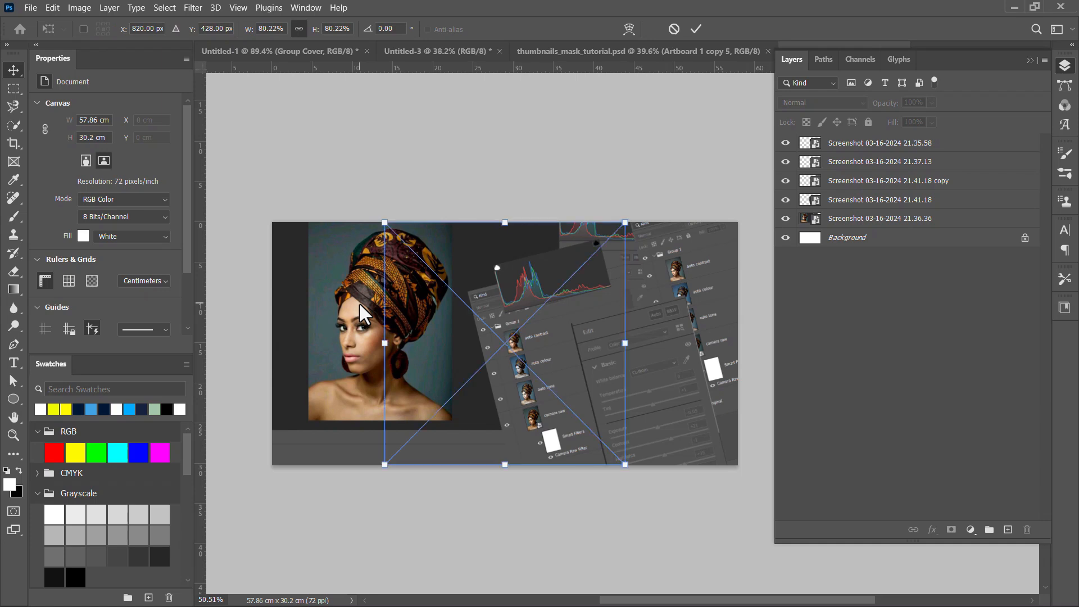
left_click(697, 28)
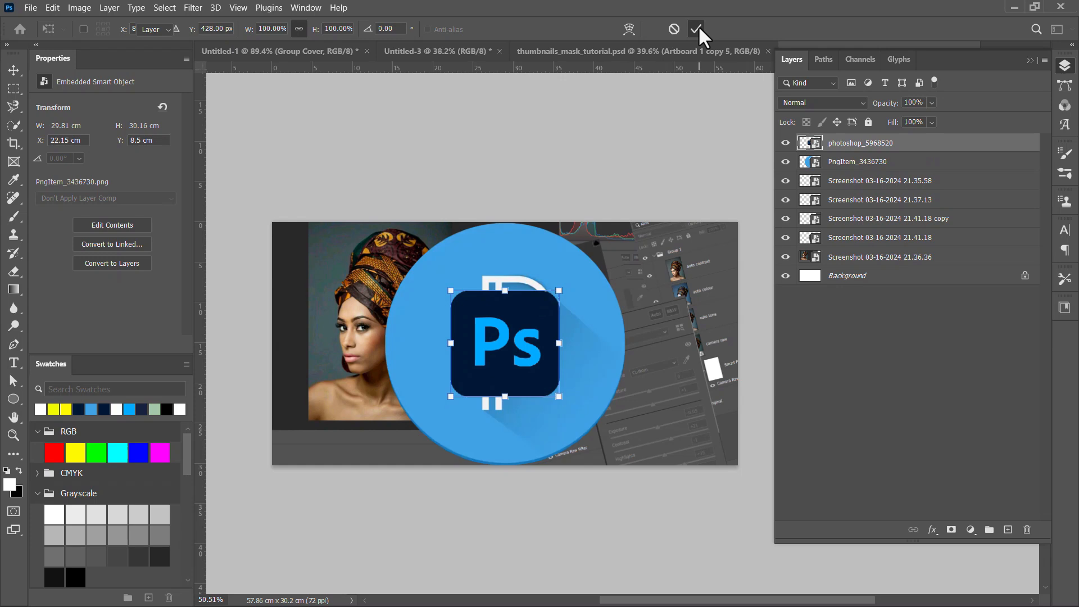
Step: Scale both icons together to about 9.73% and move them near the banner's upper-left corner
left_click(882, 164, "shift")
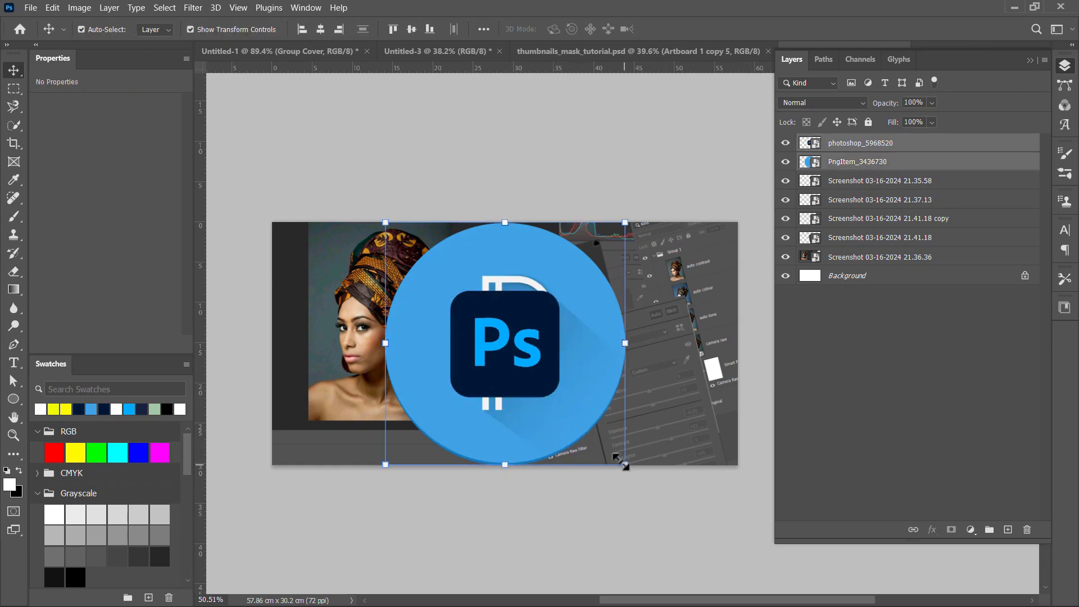
key("ctrl+t")
left_click_drag(467, 363, 410, 248)
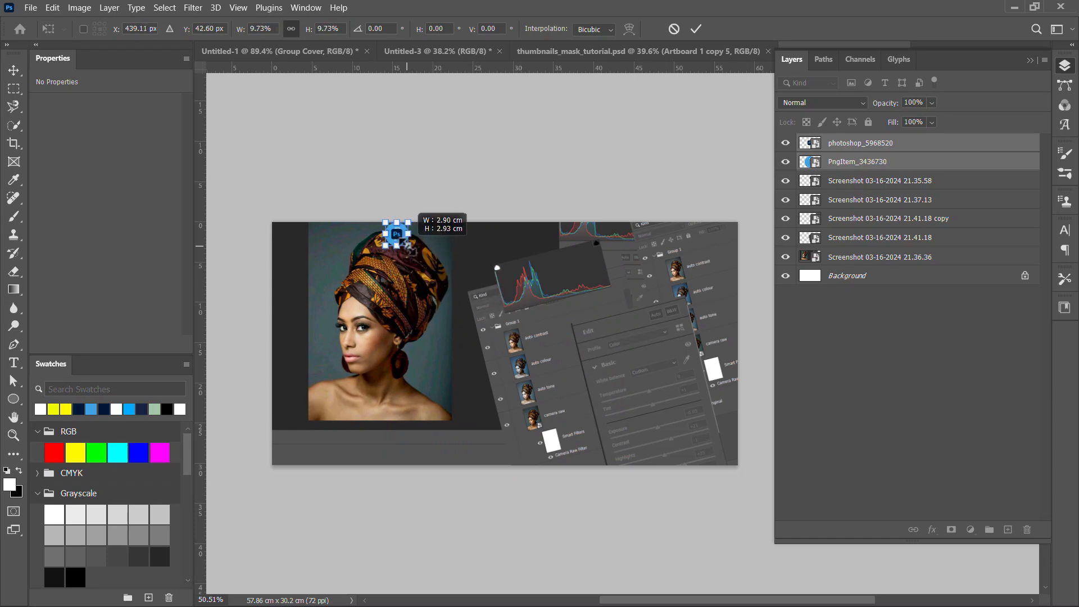
scroll(407, 246, "up", 6)
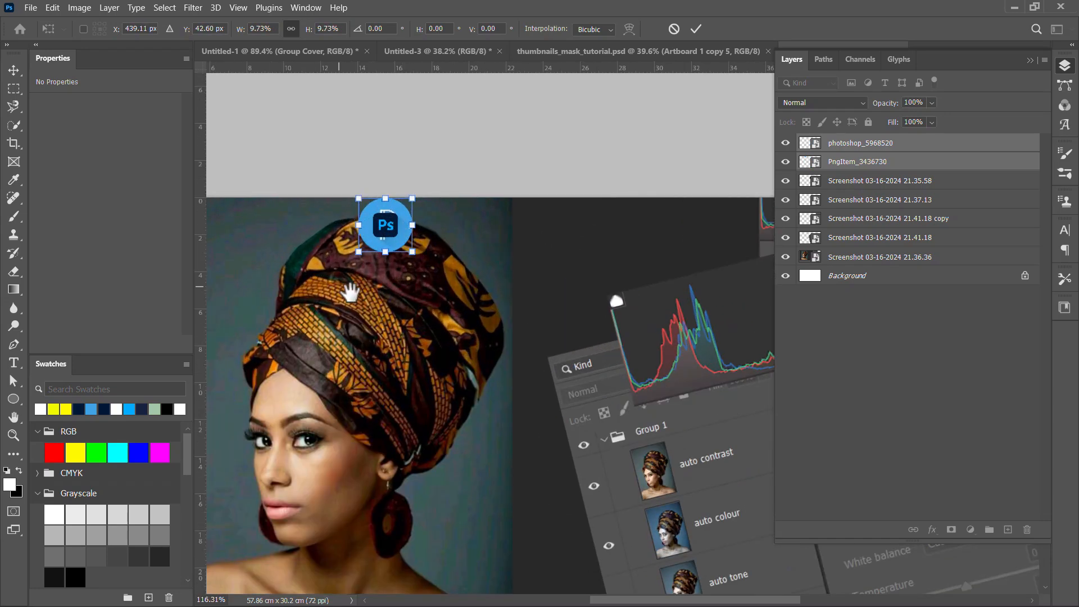
left_click_drag(343, 288, 489, 302)
left_click_drag(543, 248, 343, 274)
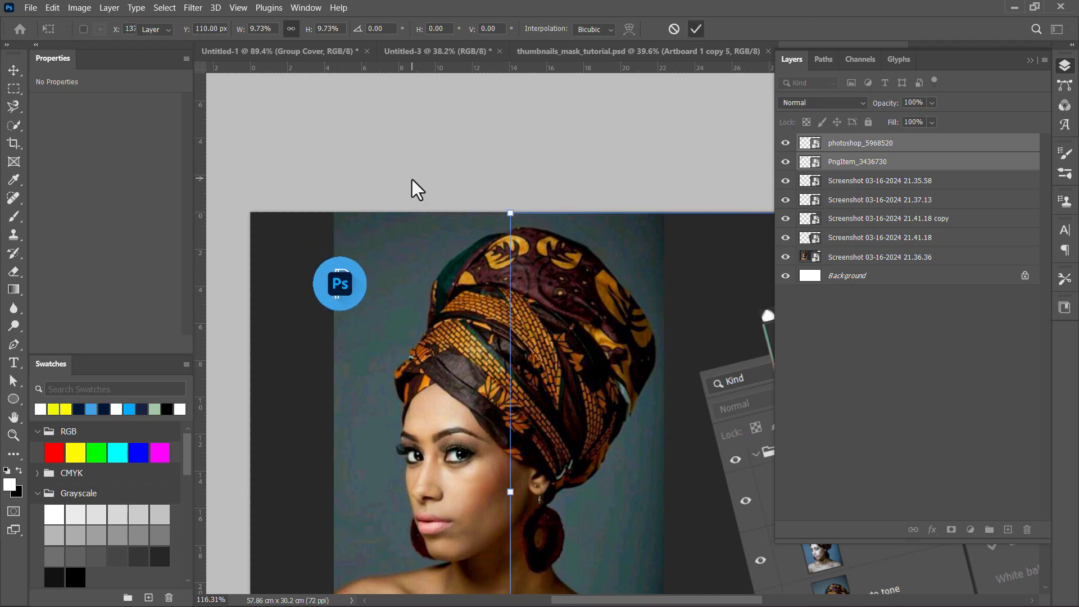
Step: Arrange the two icons side by side, with the Photoshop icon at about X 4.9 cm and the round P icon to its right
left_click(344, 285)
left_click_drag(345, 287, 429, 282)
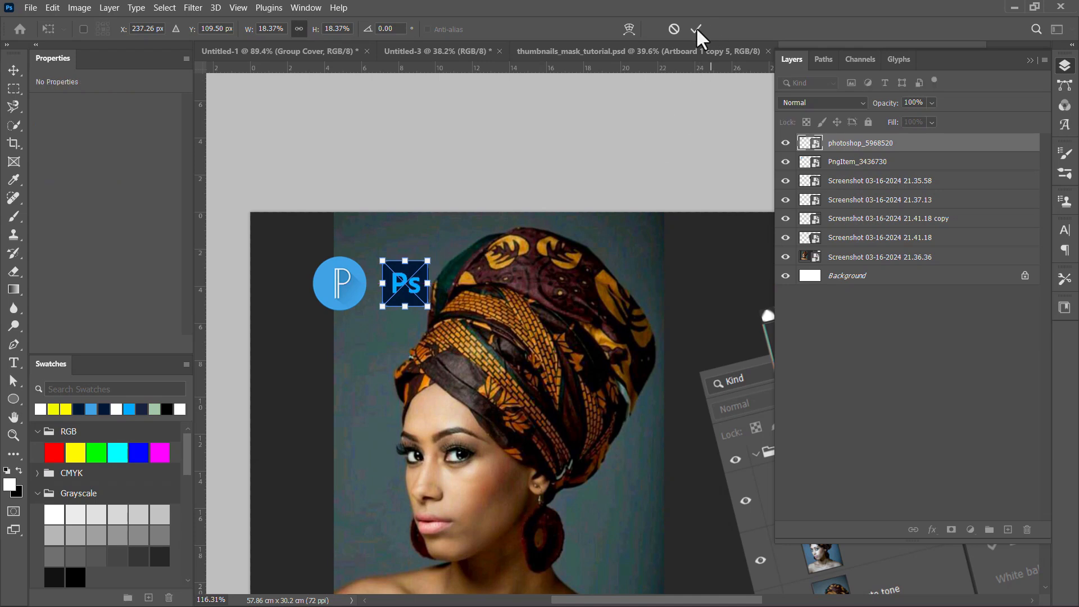
key("Return")
left_click(333, 276)
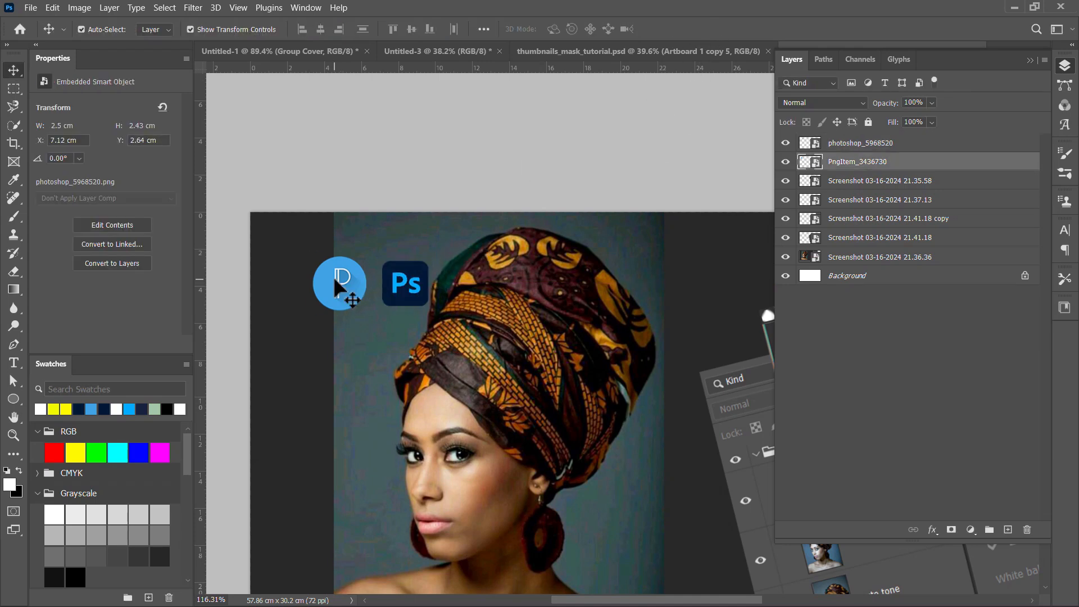
left_click_drag(332, 277, 475, 287)
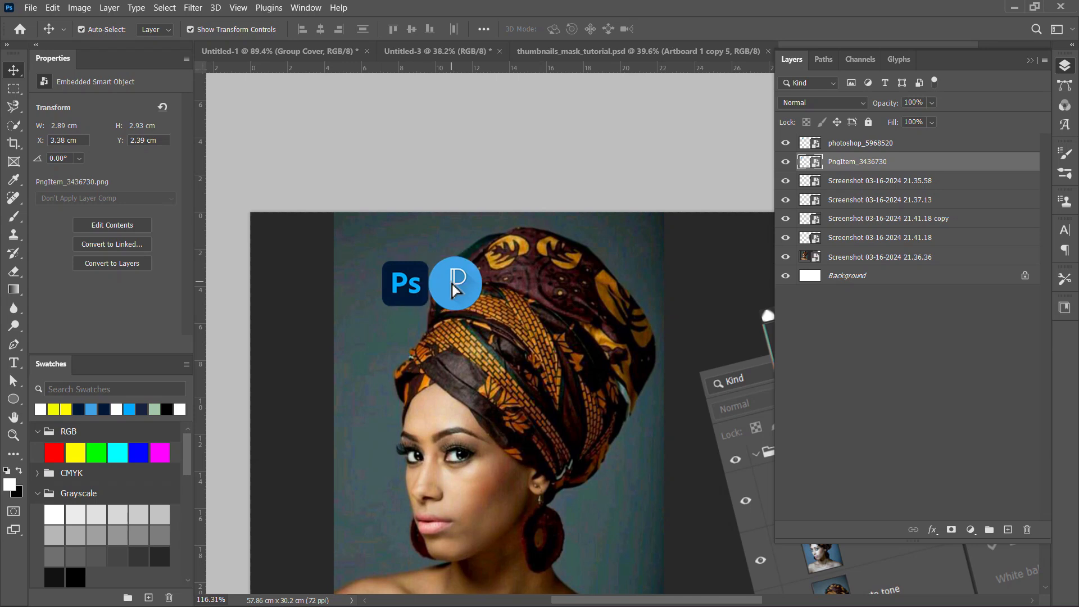
left_click(405, 289)
left_click_drag(405, 290, 372, 292)
left_click_drag(470, 286, 433, 295)
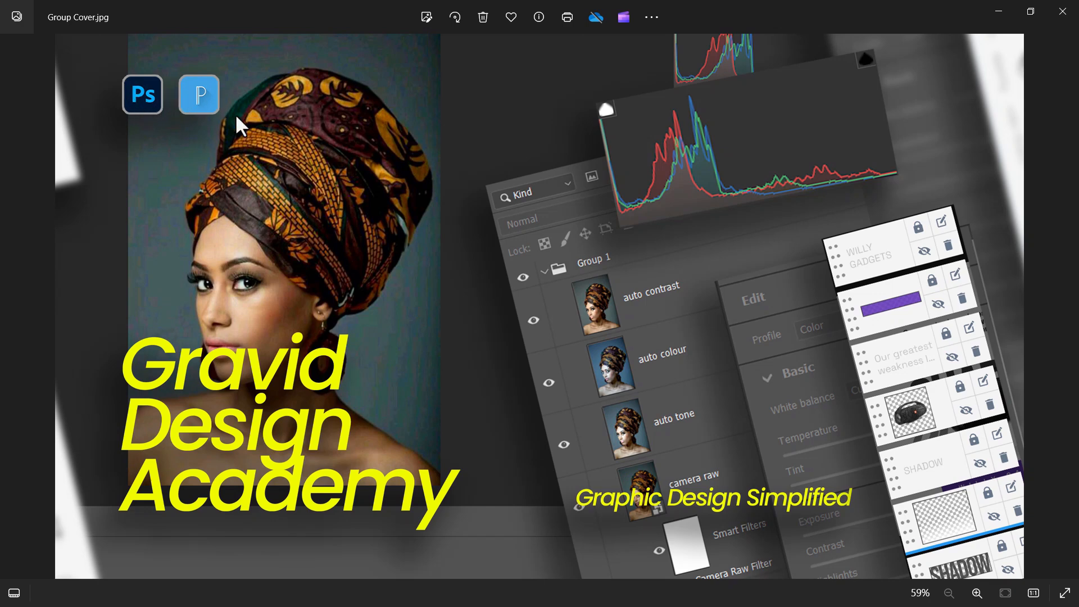
Step: Return to Photoshop and duplicate the Ps icon, placing the copy over the round P icon at X 8.21 cm, Y 2.64 cm
key("alt+Tab")
left_click(402, 249)
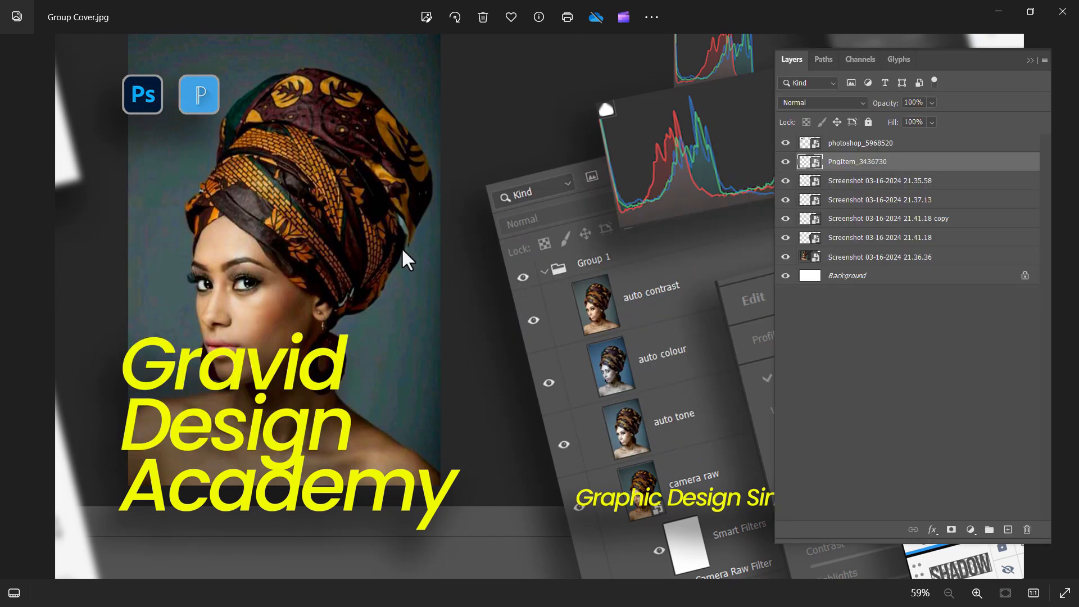
scroll(377, 292, "up", 3)
left_click(375, 293)
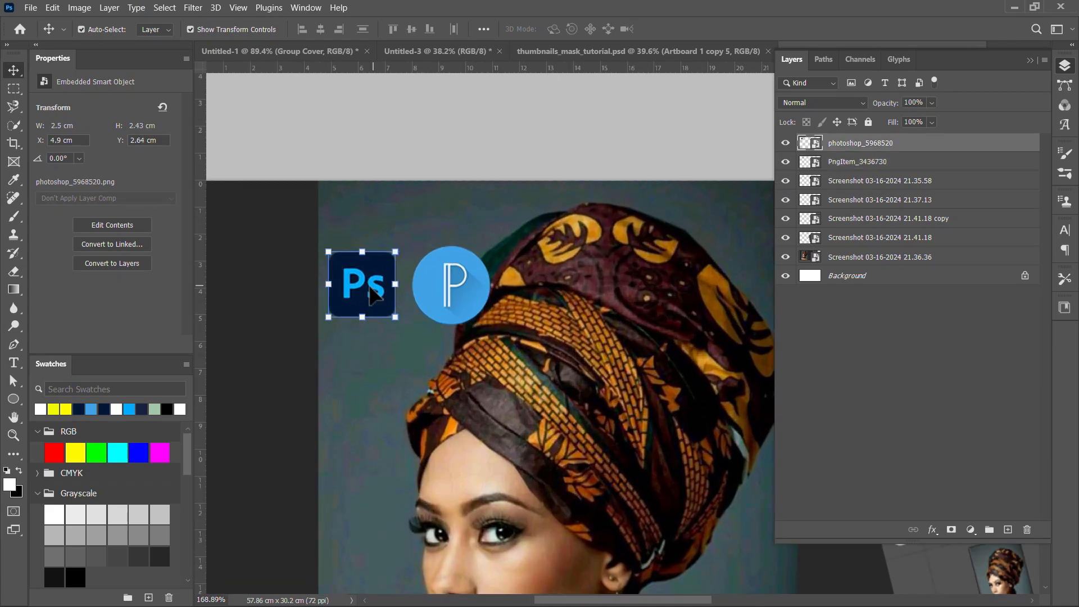
left_click_drag(369, 293, 451, 301)
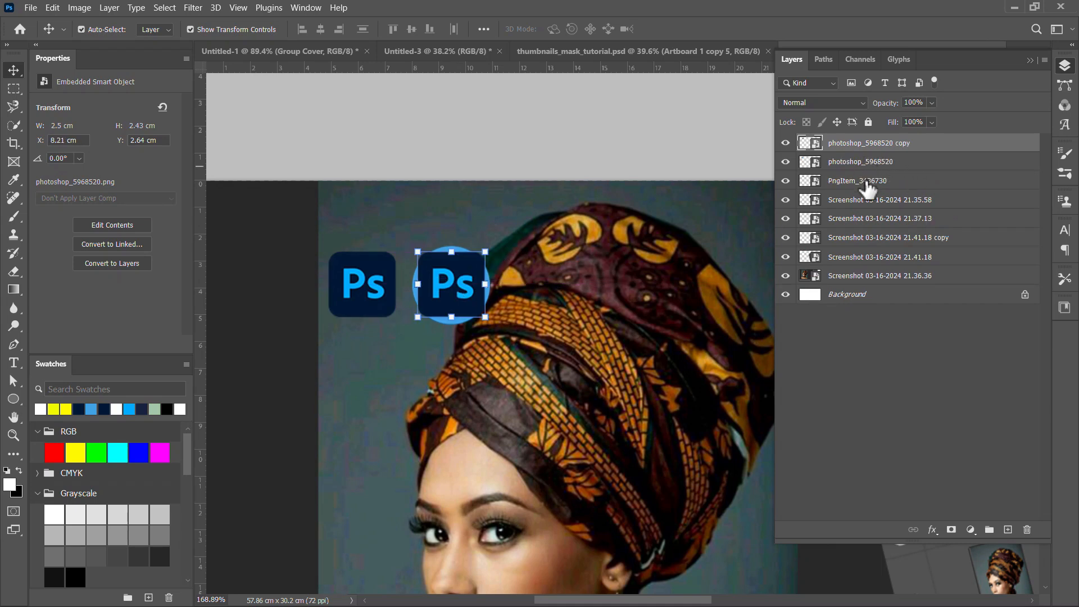
Step: Move PngItem_3436730 to the top of the layer stack and clip it to the Photoshop icon copy
left_click_drag(866, 182, 864, 139)
left_click(880, 150, "alt")
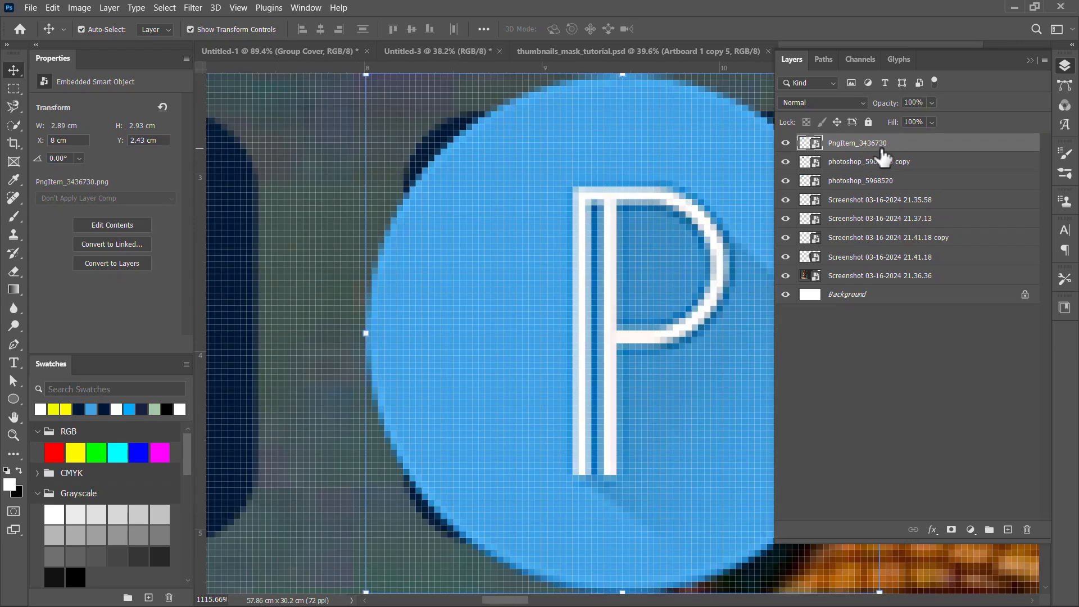
left_click(885, 146, "alt")
scroll(554, 264, "down", 5)
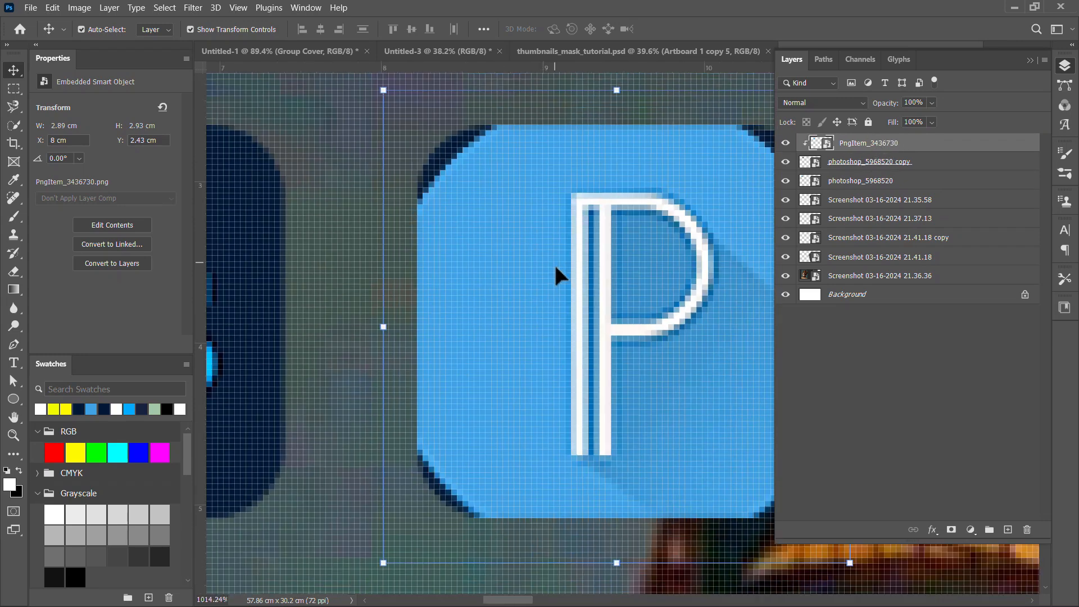
left_click_drag(592, 268, 534, 263)
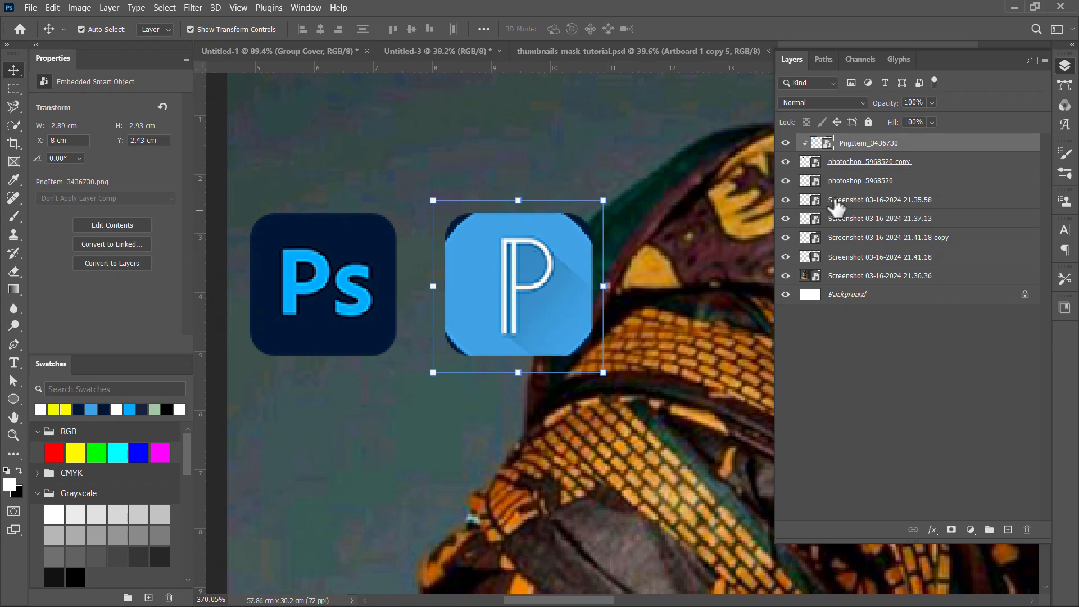
Step: Apply a Normal, 100% Color Overlay of #3fa2e4 to the Photoshop icon copy
left_click(887, 168)
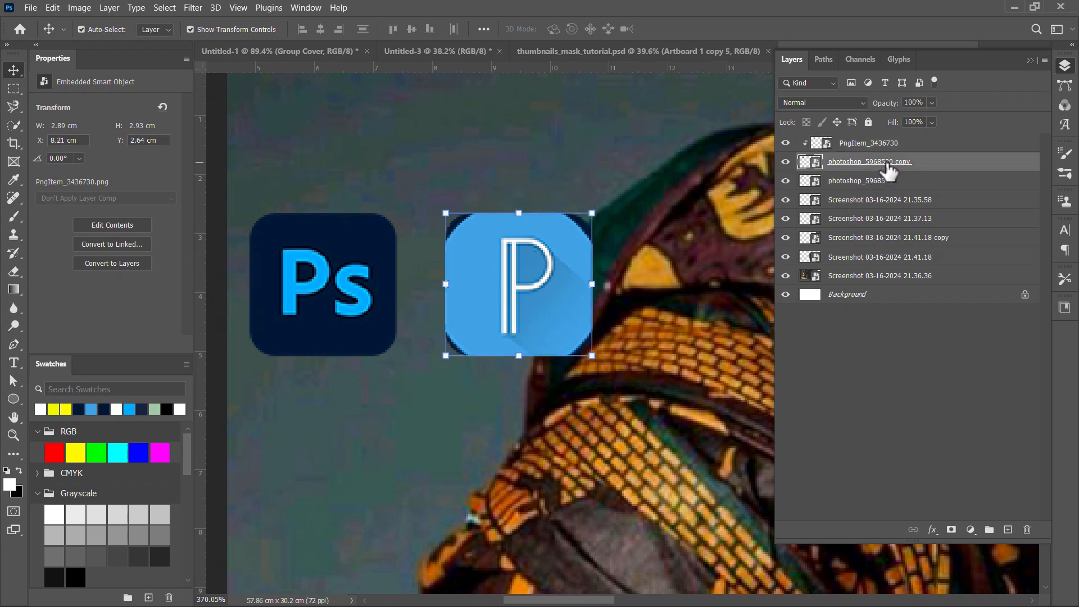
double_click(1035, 163)
left_click(551, 430)
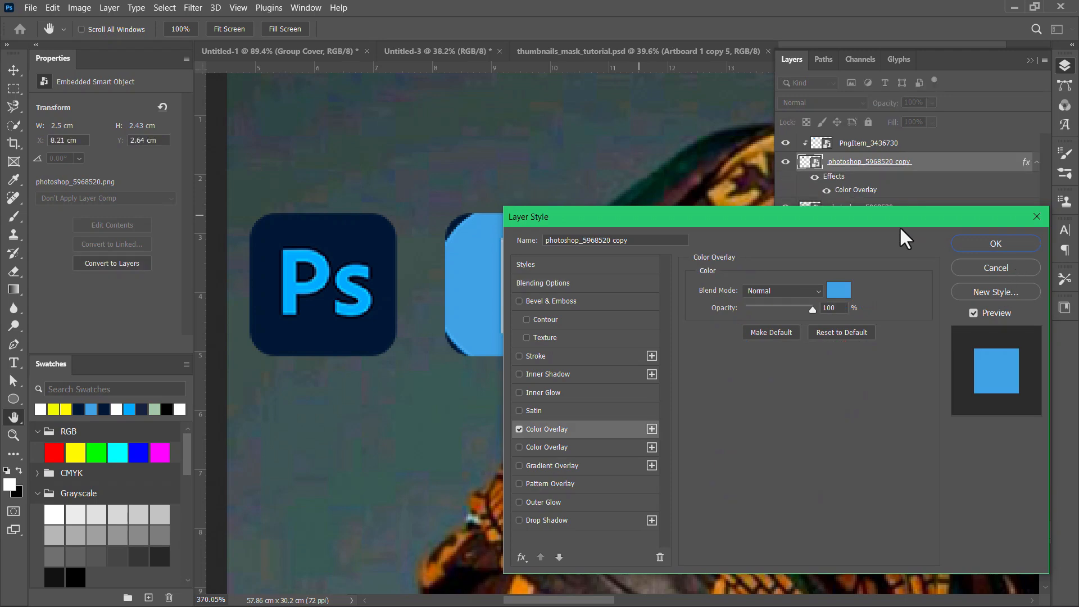
left_click_drag(899, 222, 818, 230)
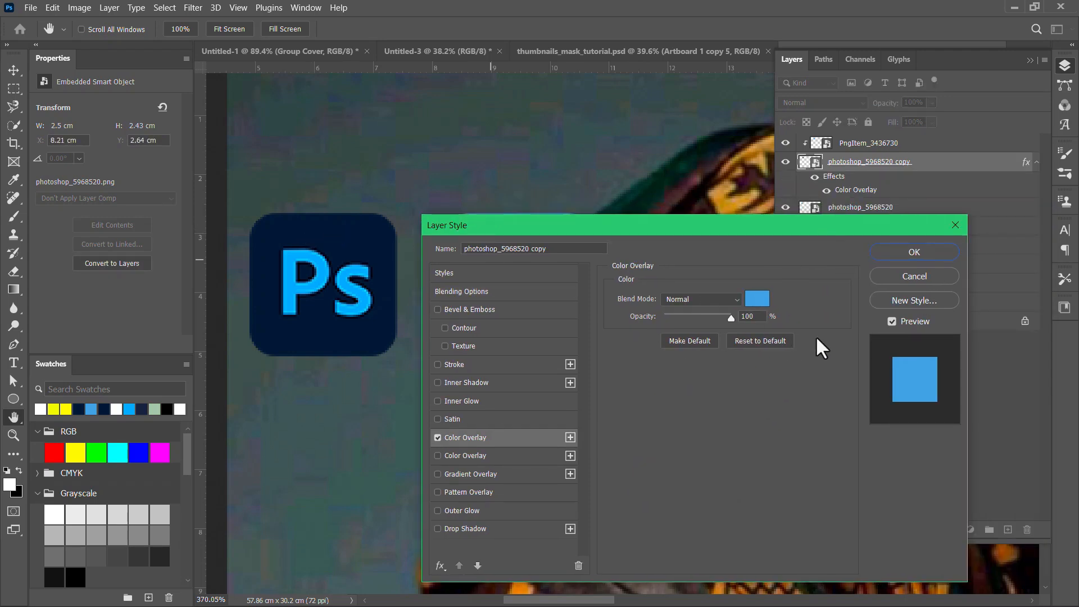
left_click(756, 301)
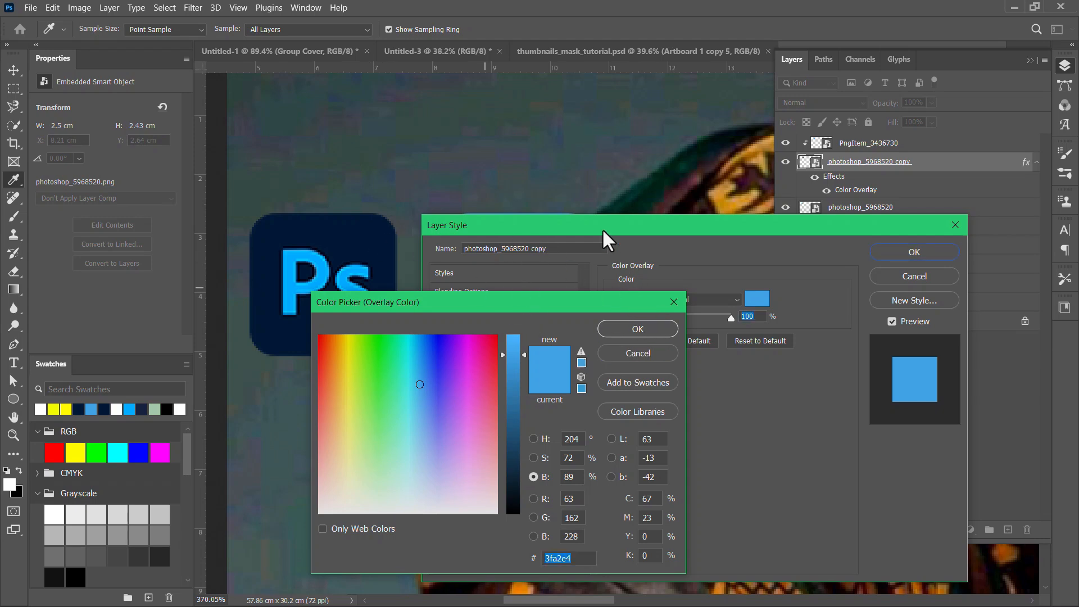
key("Return")
left_click_drag(602, 228, 794, 310)
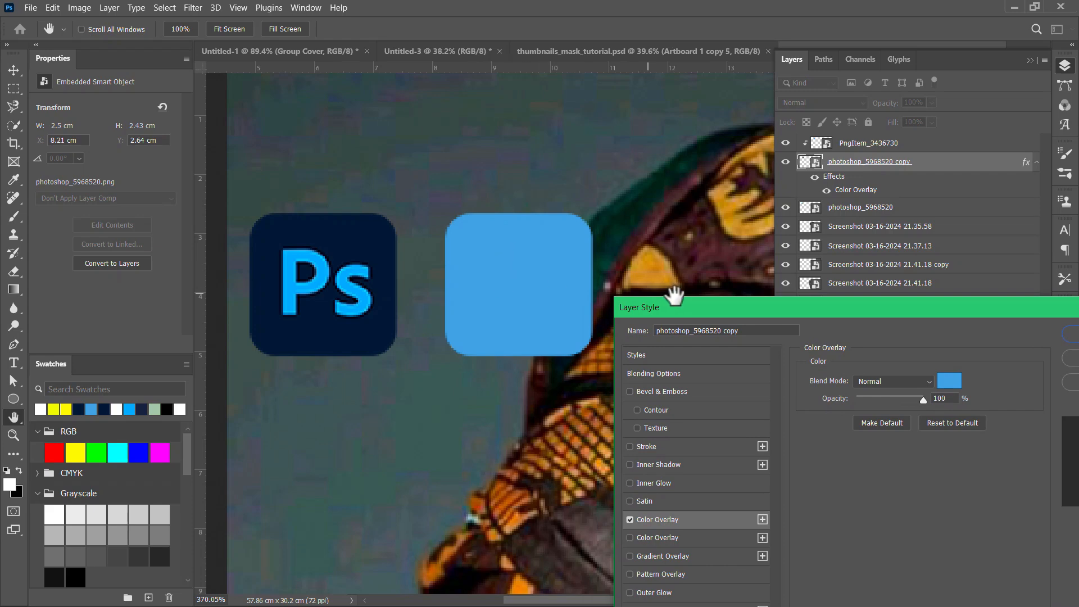
left_click_drag(672, 301, 494, 276)
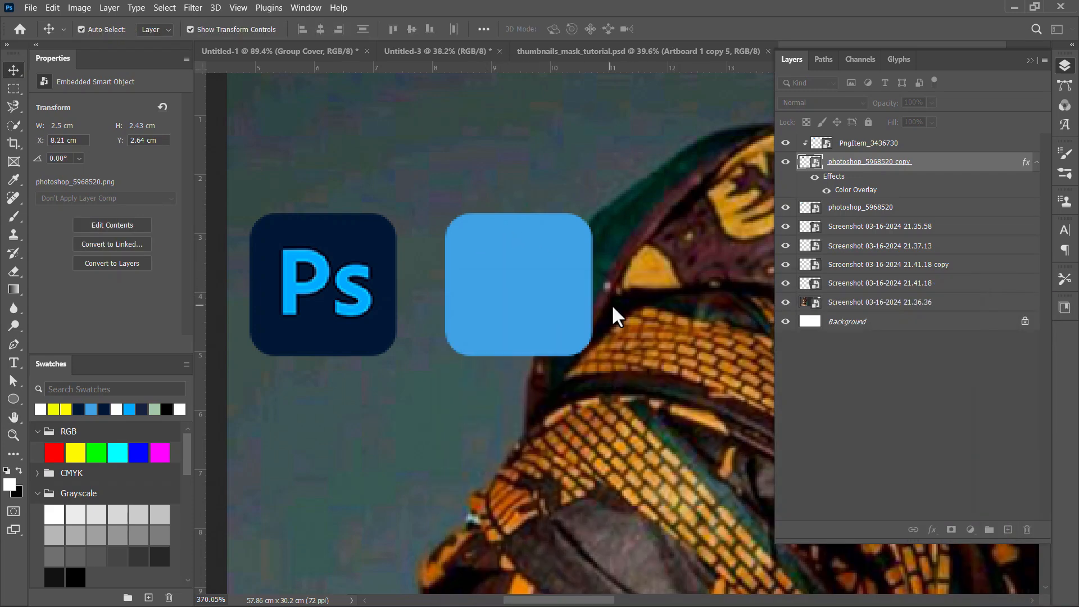
Step: Release the PngItem_3436730 layer from its clipping mask
scroll(614, 291, "down", 5)
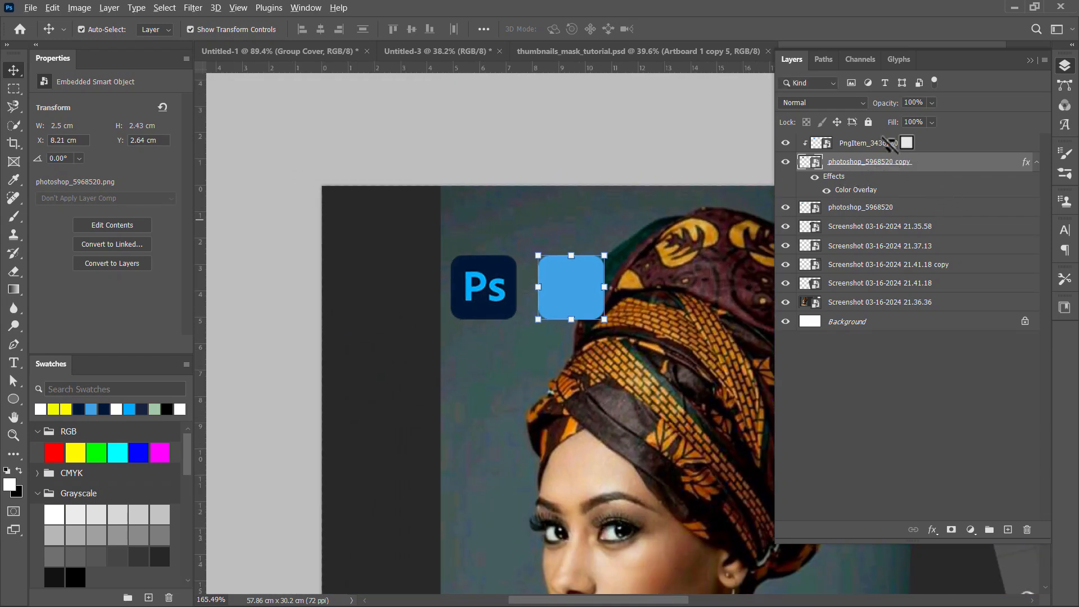
right_click(891, 145)
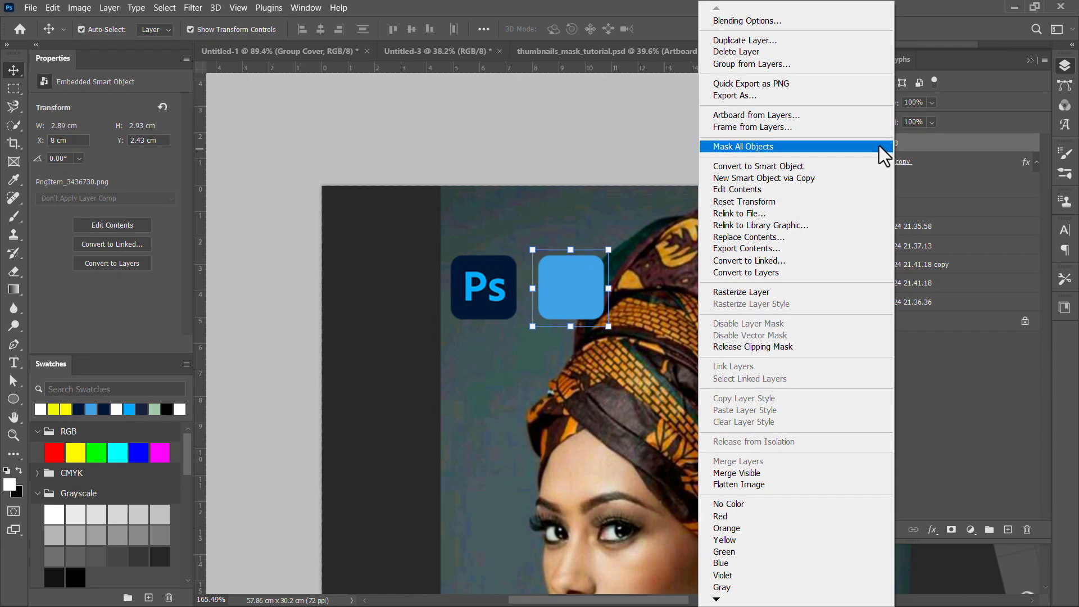
left_click(770, 347)
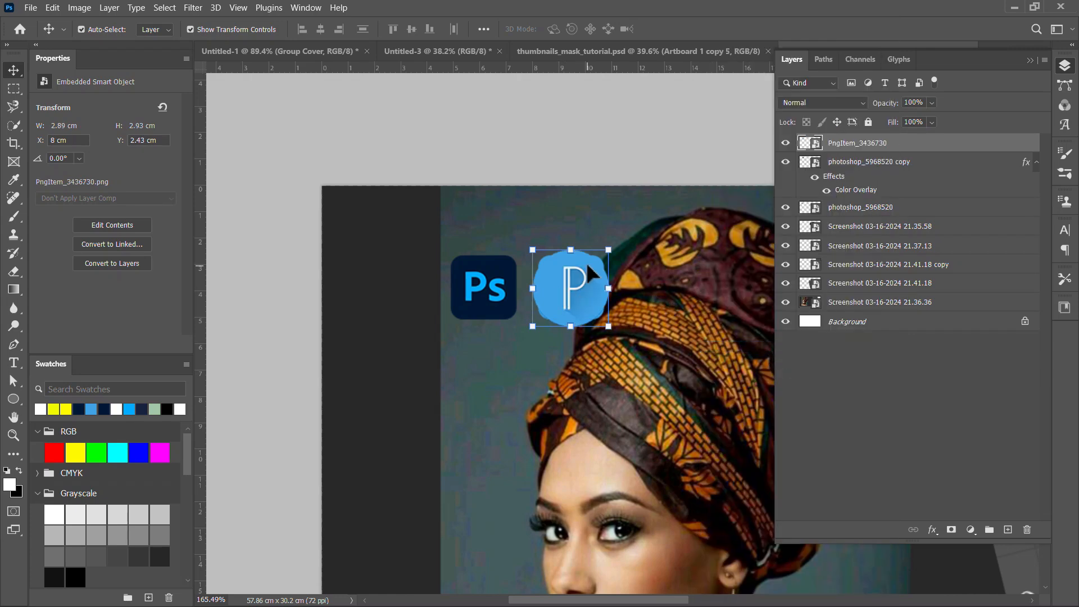
Step: Scale the round P icon down to about 5.09% so it fits centred inside the blue rounded square
scroll(587, 270, "up", 2)
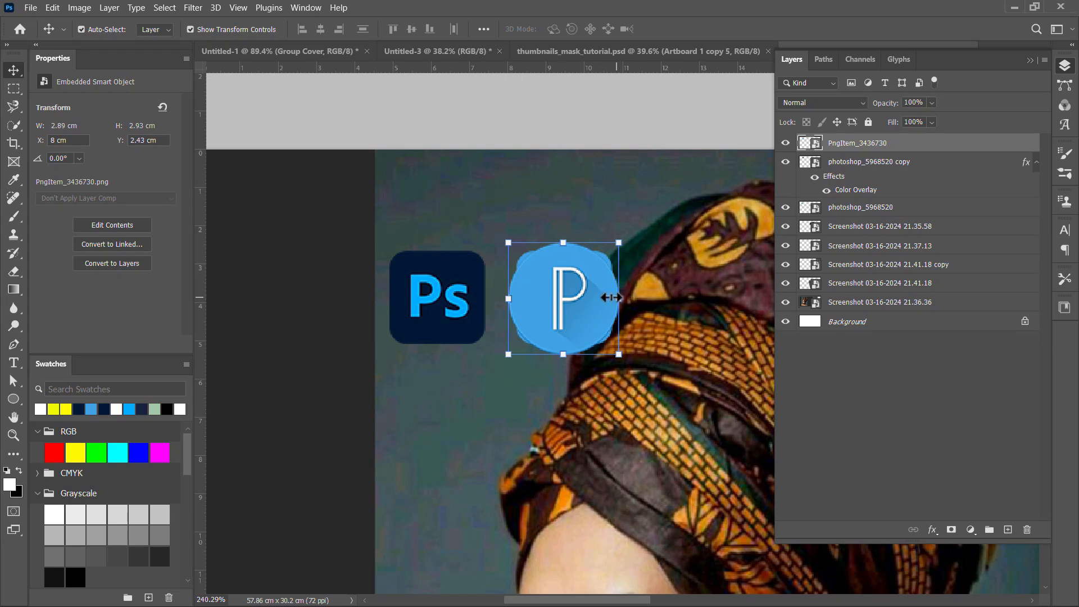
left_click_drag(612, 297, 599, 299)
left_click(699, 29)
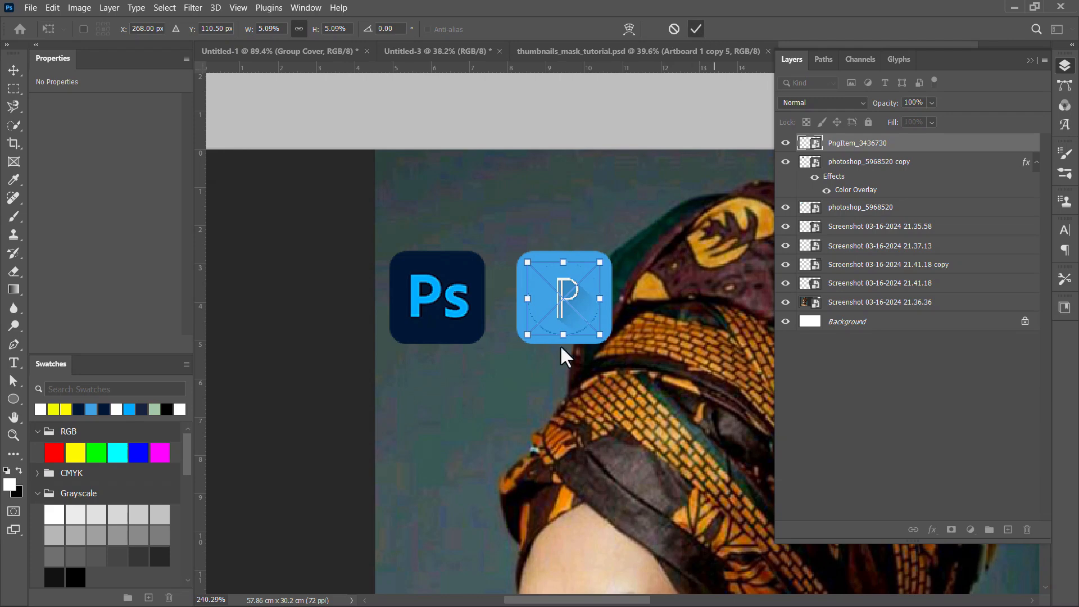
Step: Draw a circular Ellipse tool path about 1.66 cm wide around the P, just inside the icon's round edge
scroll(590, 287, "up", 7)
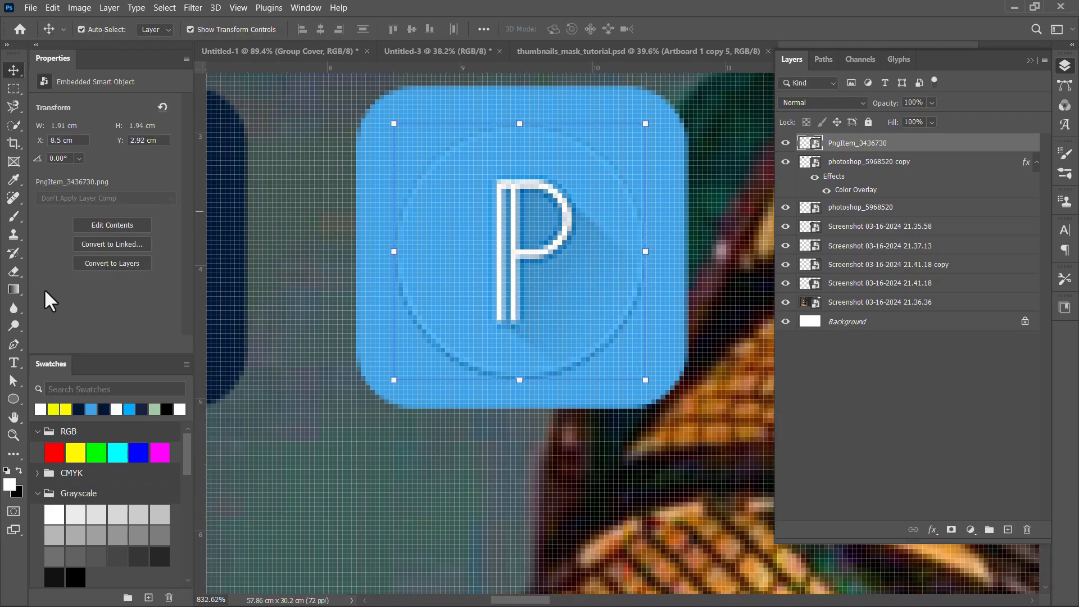
left_click(15, 398)
left_click(78, 413)
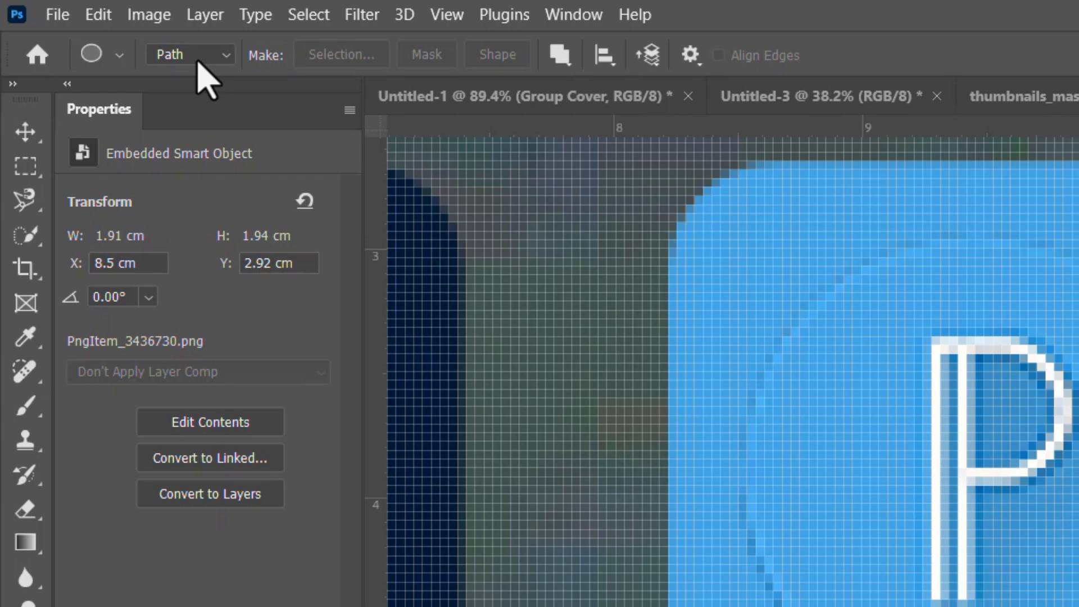
left_click(199, 60)
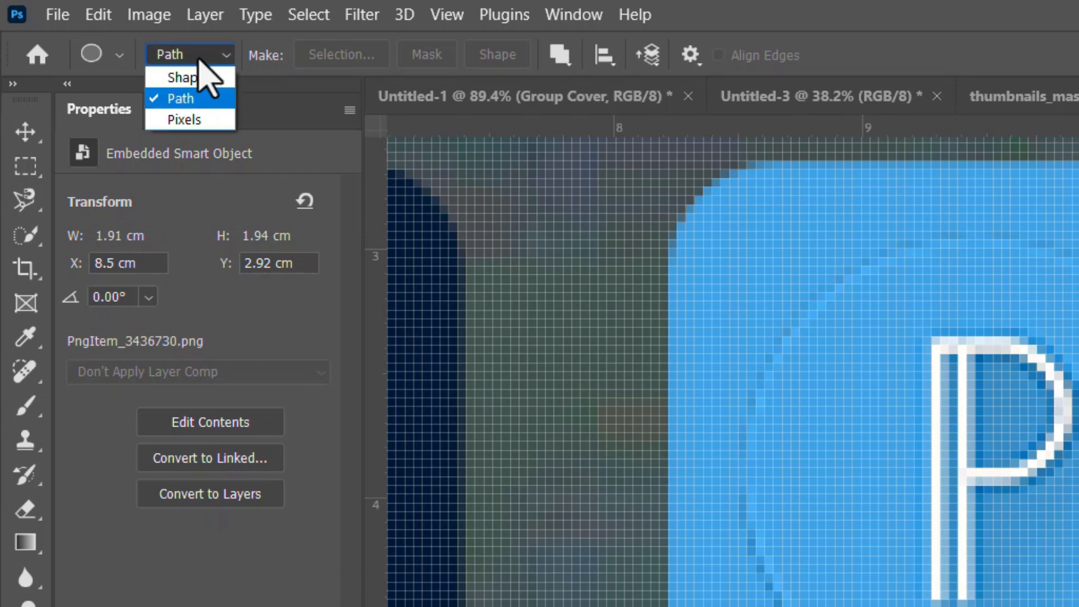
left_click(259, 64)
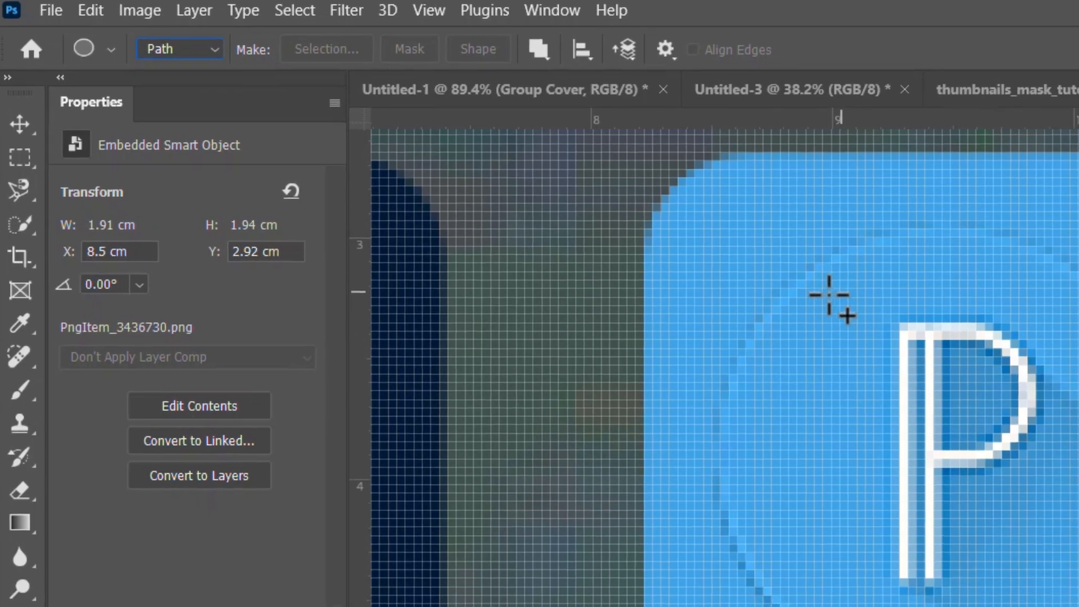
left_click_drag(838, 311, 1078, 606)
left_click_drag(668, 360, 694, 387)
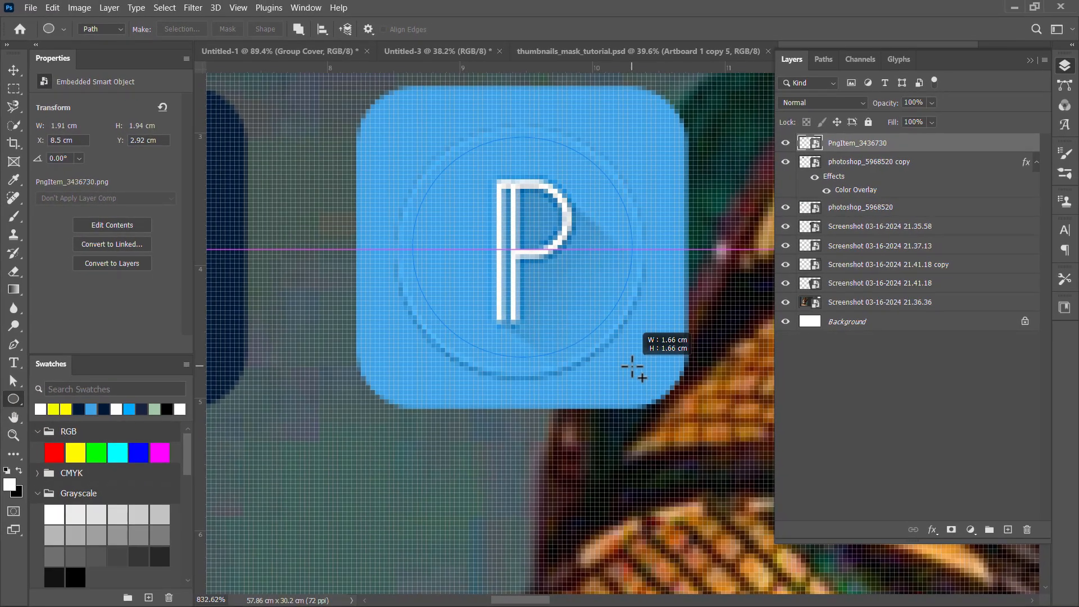
left_click_drag(633, 366, 631, 366)
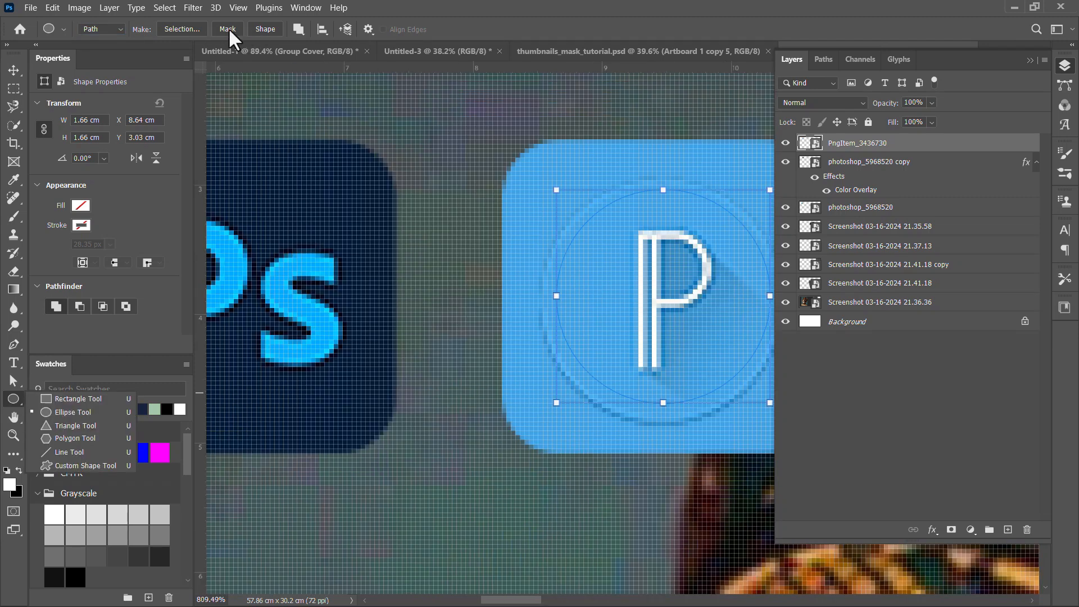
Step: Turn the circular path into a vector mask on PngItem_3436730 and return to the Move tool
left_click(228, 28)
scroll(643, 241, "down", 2)
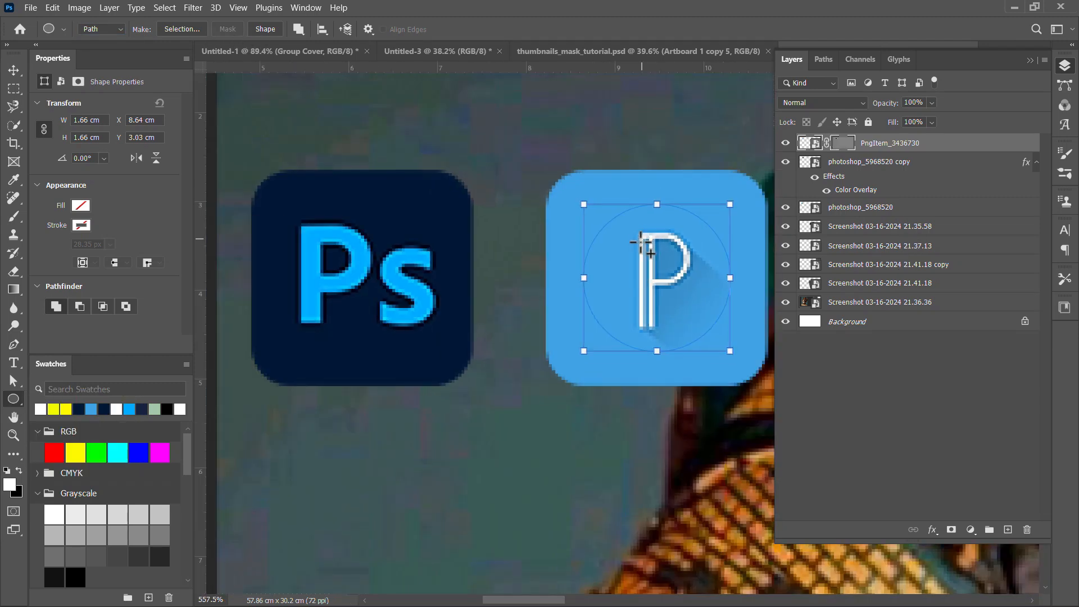
scroll(642, 242, "down", 4)
key("v")
left_click(609, 347)
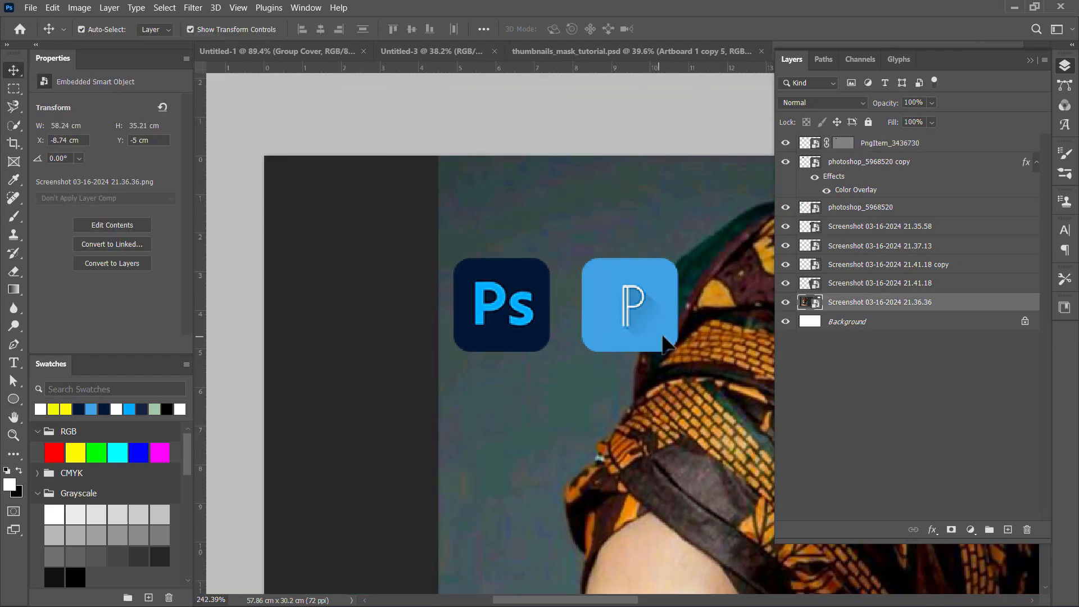
Step: Add a 4 px Outside Stroke in #9f9f9f, Normal at 100% opacity, to the photoshop_5968520 layer
scroll(666, 343, "down", 3)
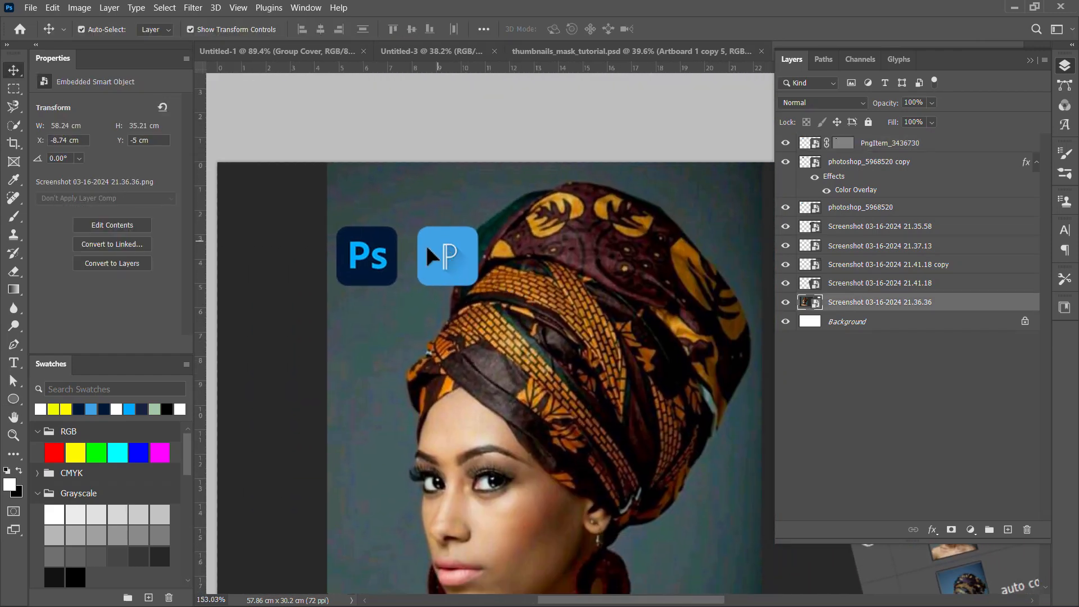
scroll(422, 242, "up", 3)
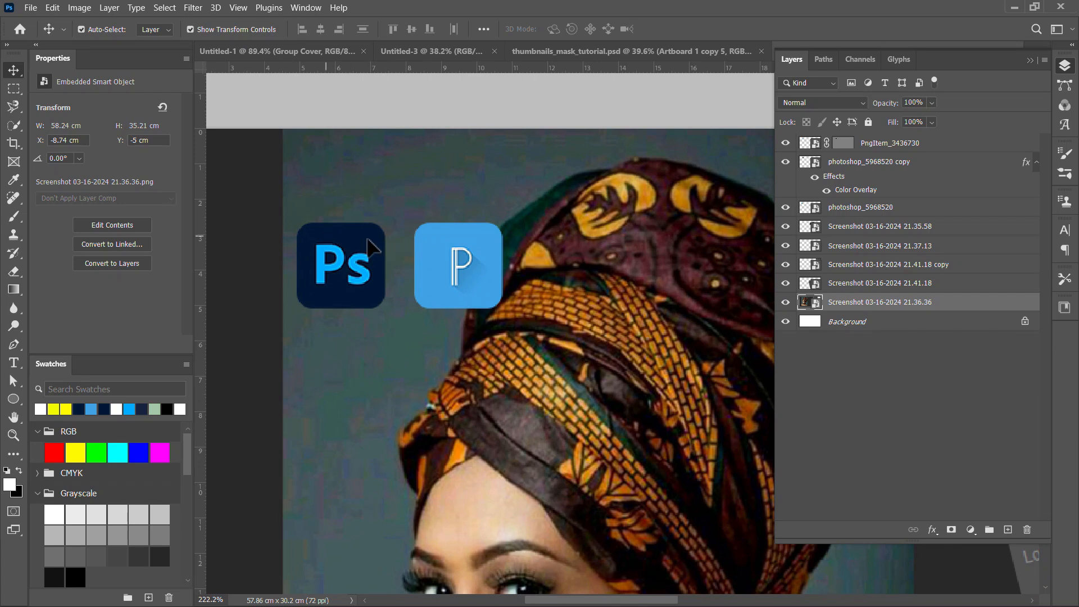
left_click(383, 236)
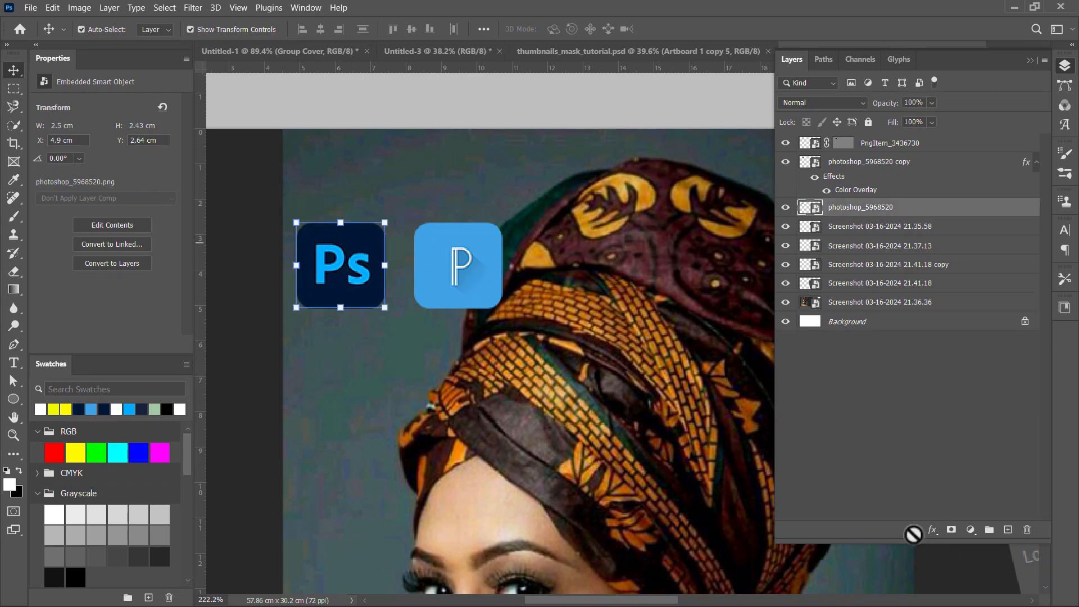
left_click(933, 529)
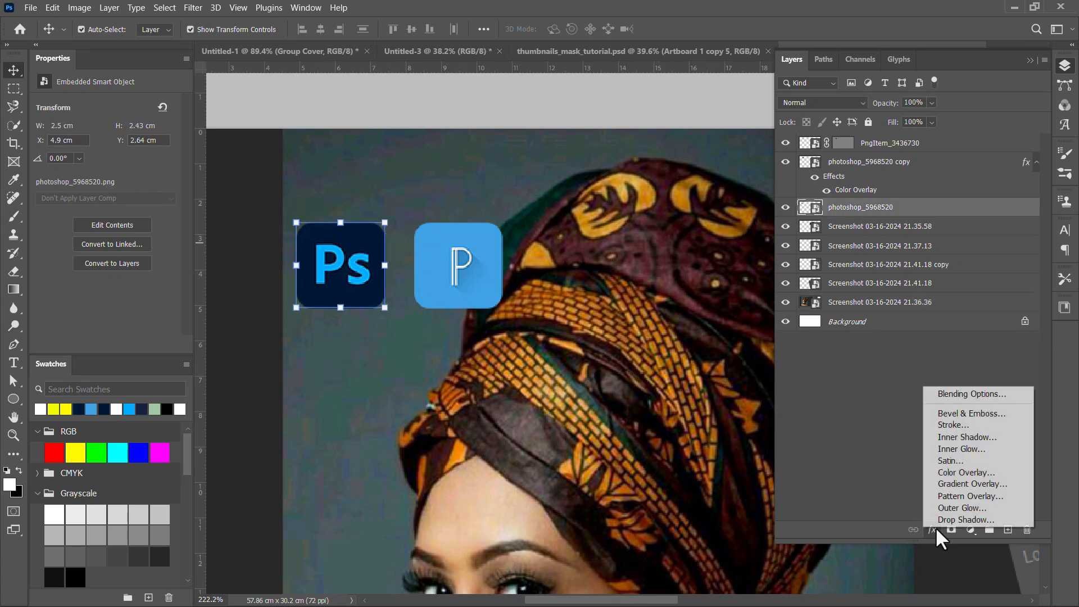
left_click(967, 429)
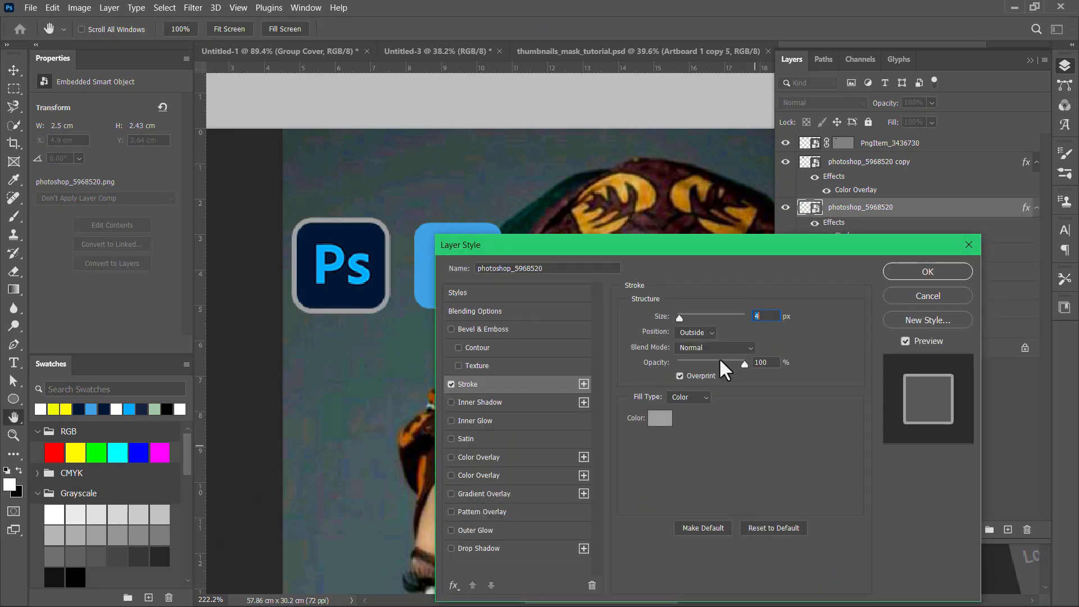
left_click(661, 418)
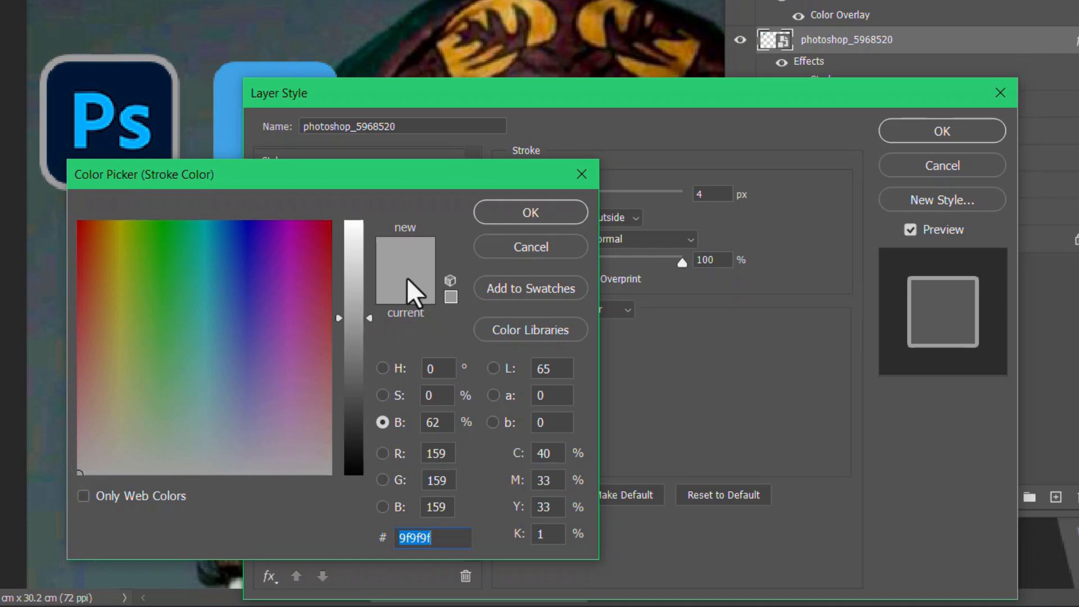
left_click(542, 214)
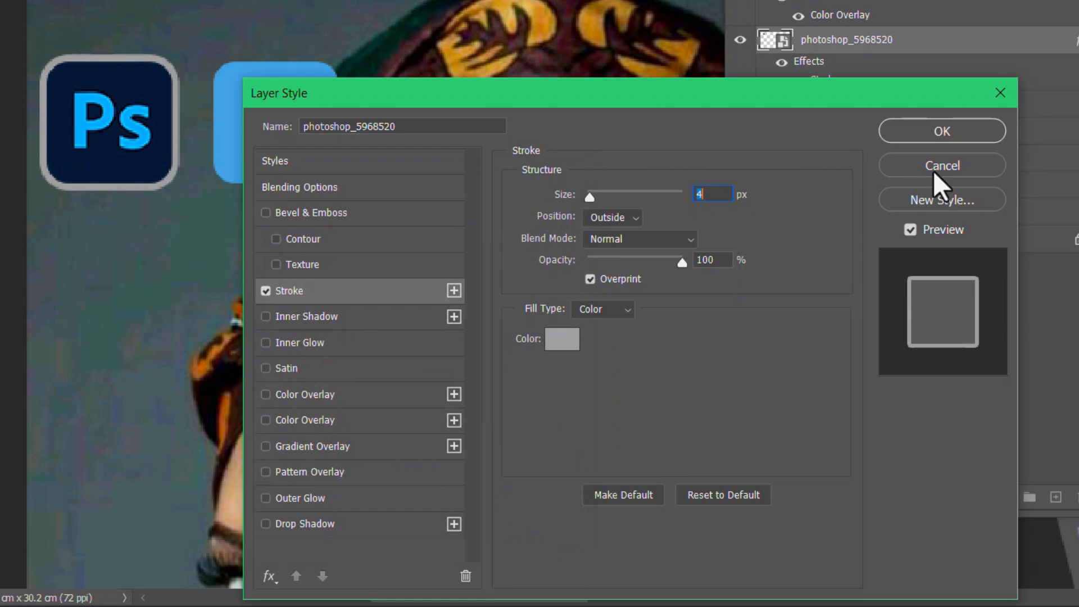
left_click(965, 121)
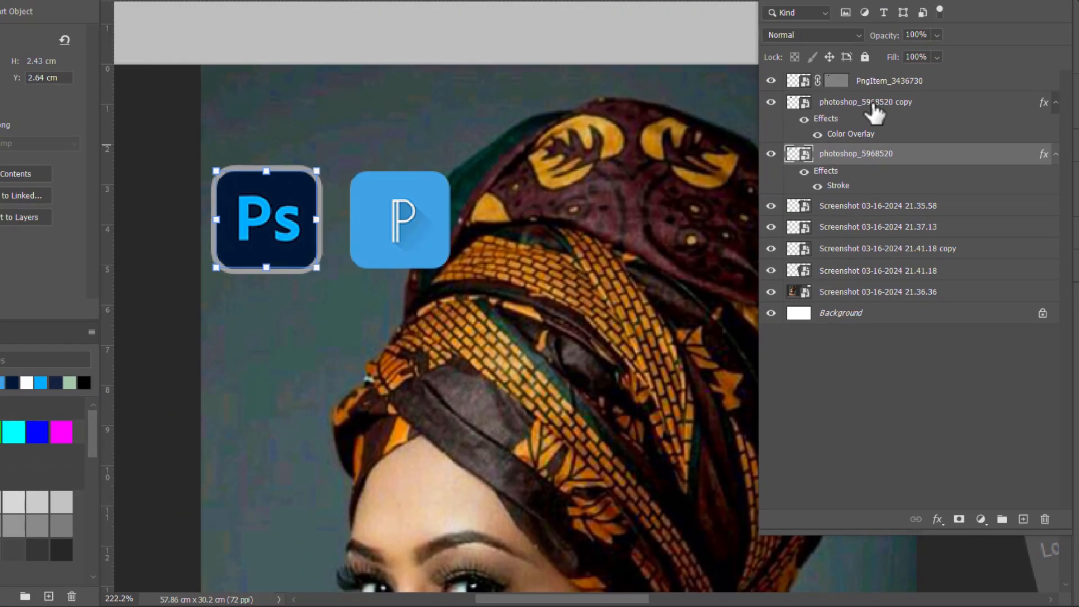
Step: Copy the Stroke effect from photoshop_5968520 onto the photoshop_5968520 copy layer and deselect the layers
left_click(875, 163)
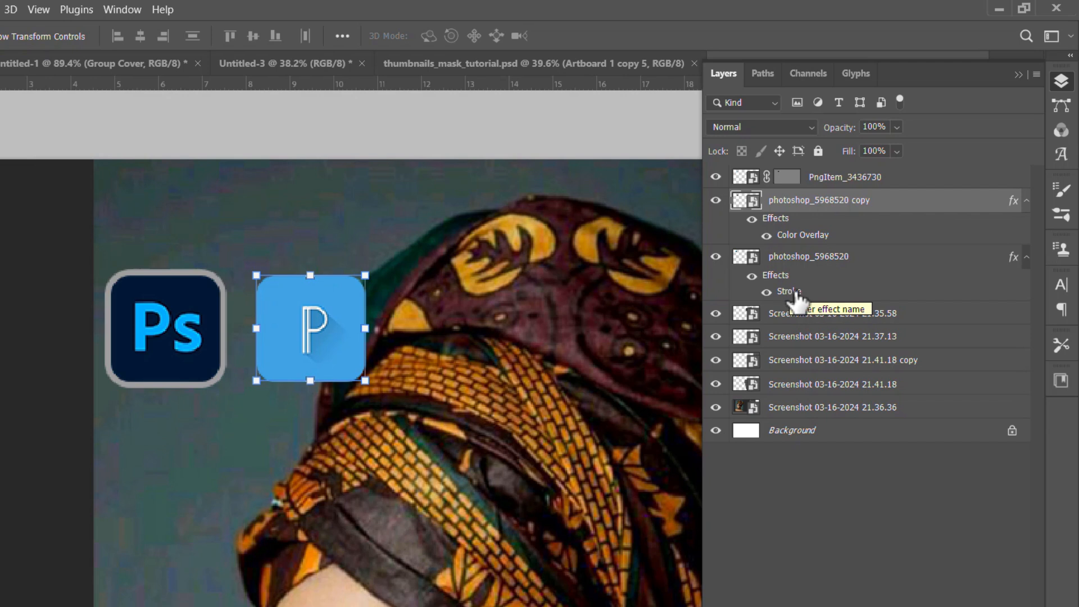
mouse_move(796, 295)
left_mouse_down("alt")
mouse_move(824, 220)
mouse_move(818, 205)
left_mouse_up("alt")
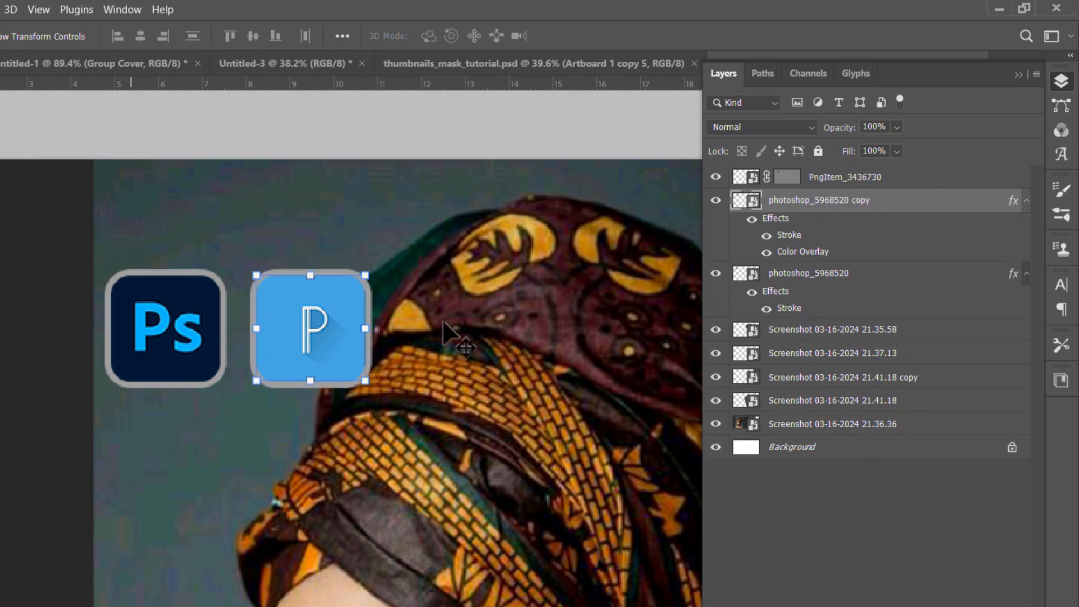
scroll(263, 312, "down", 5)
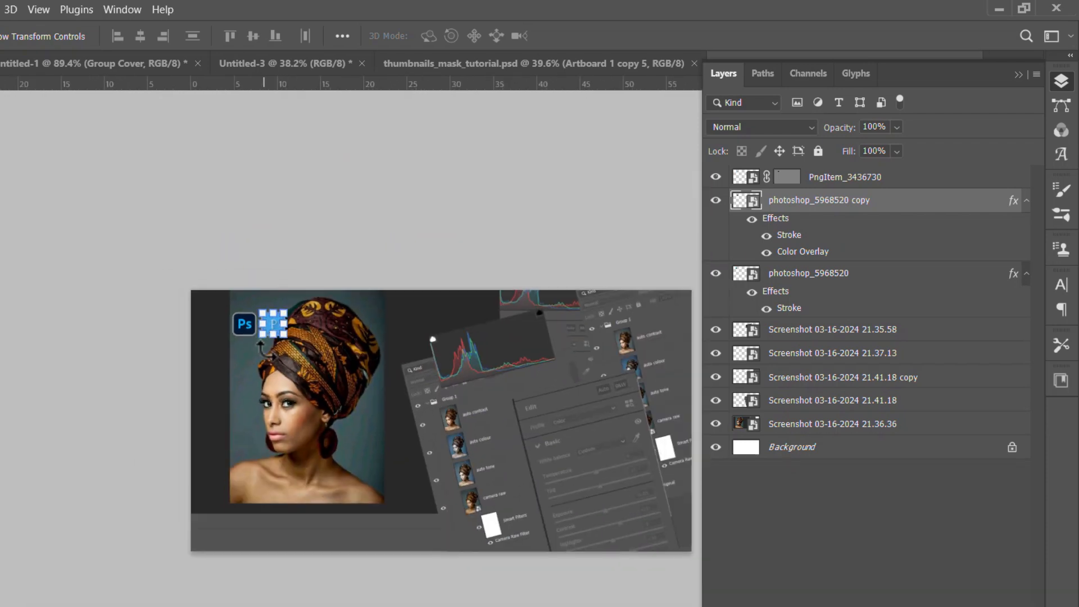
left_click(250, 581)
Step: Add a black Normal Drop Shadow to Screenshot 03-16-2024 21.37.13: opacity 46%, angle 57°, distance 53 px, spread 23%, size 79 px
scroll(379, 439, "down", 2)
scroll(461, 441, "down", 2)
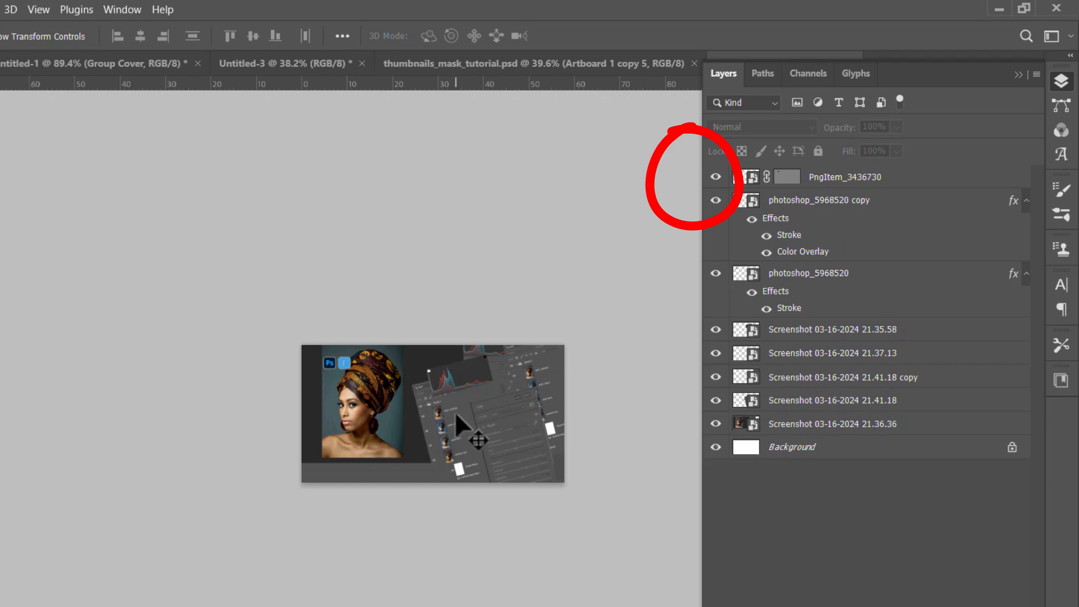
scroll(500, 408, "up", 3)
scroll(456, 403, "up", 2)
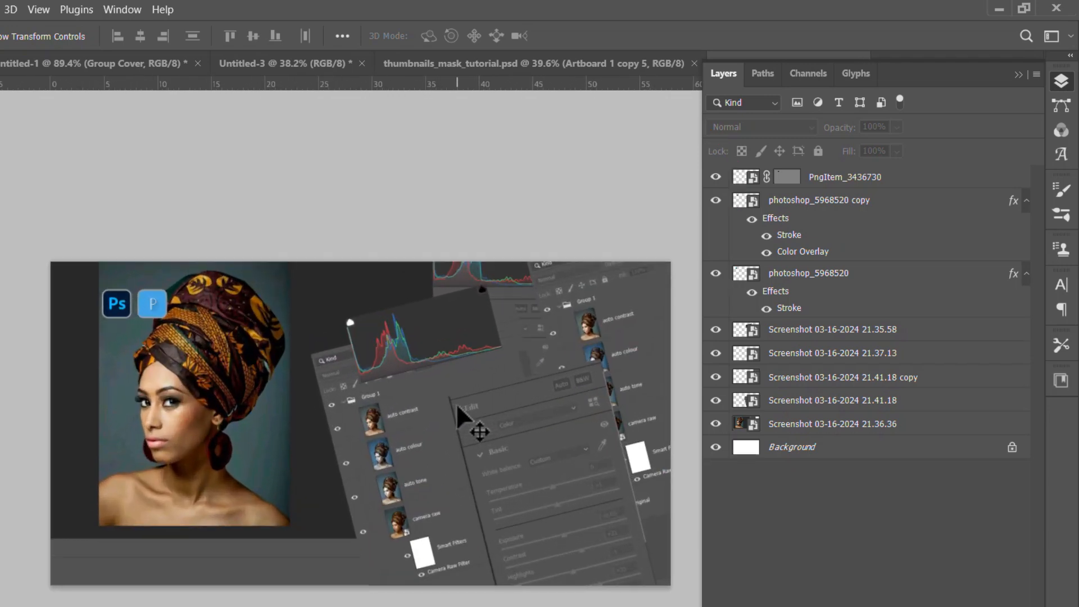
left_click(573, 453)
left_click(893, 606)
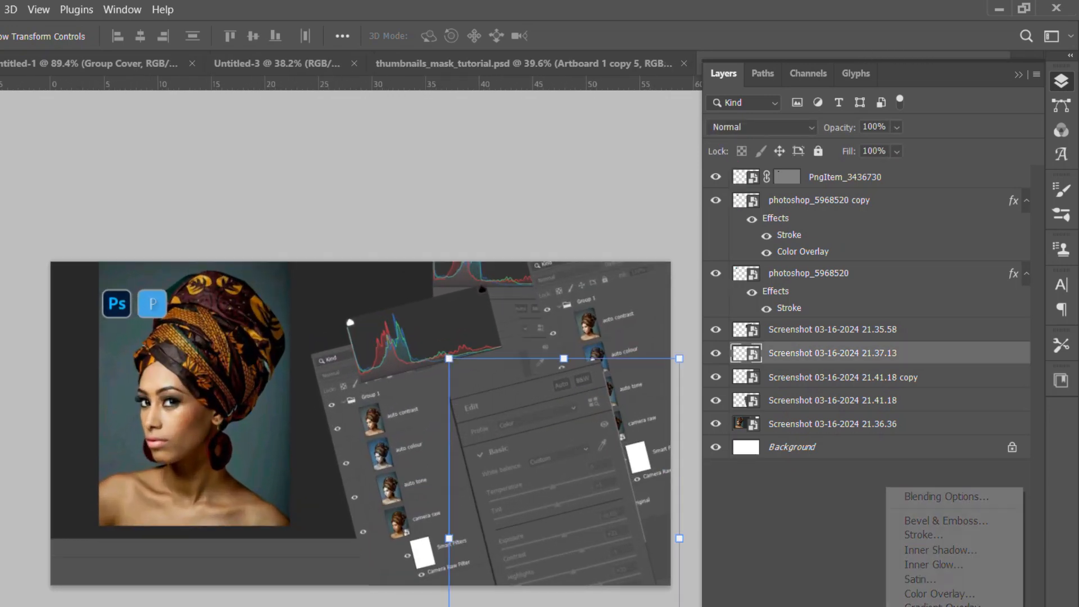
left_click(917, 606)
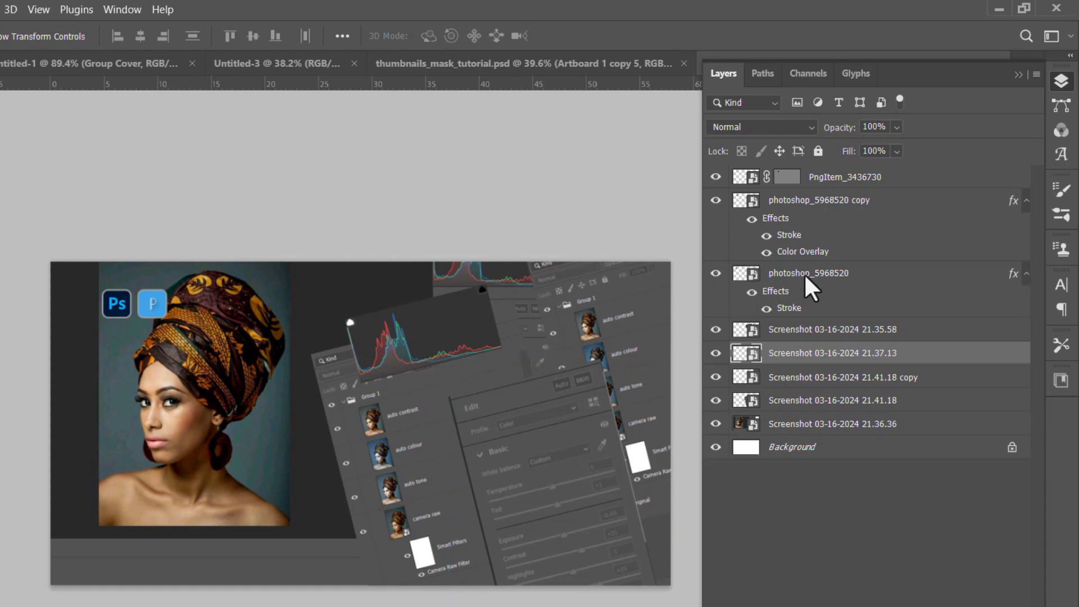
double_click(807, 290)
mouse_move(669, 308)
left_mouse_down()
mouse_move(549, 309)
mouse_move(1029, 370)
mouse_move(1018, 346)
left_mouse_up()
left_click_drag(1003, 271, 934, 270)
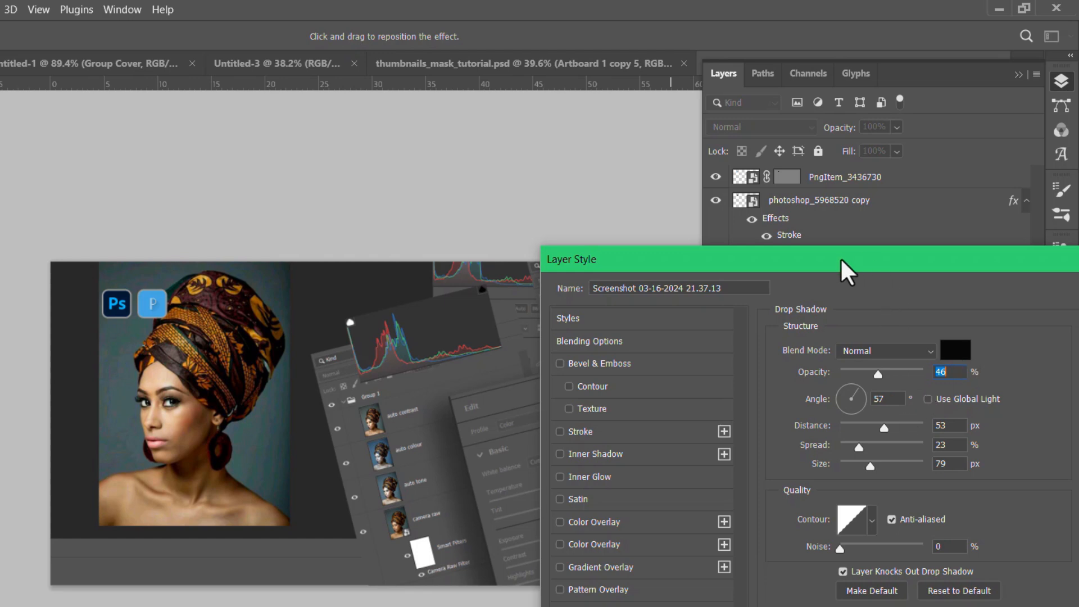
left_click_drag(845, 270, 83, 260)
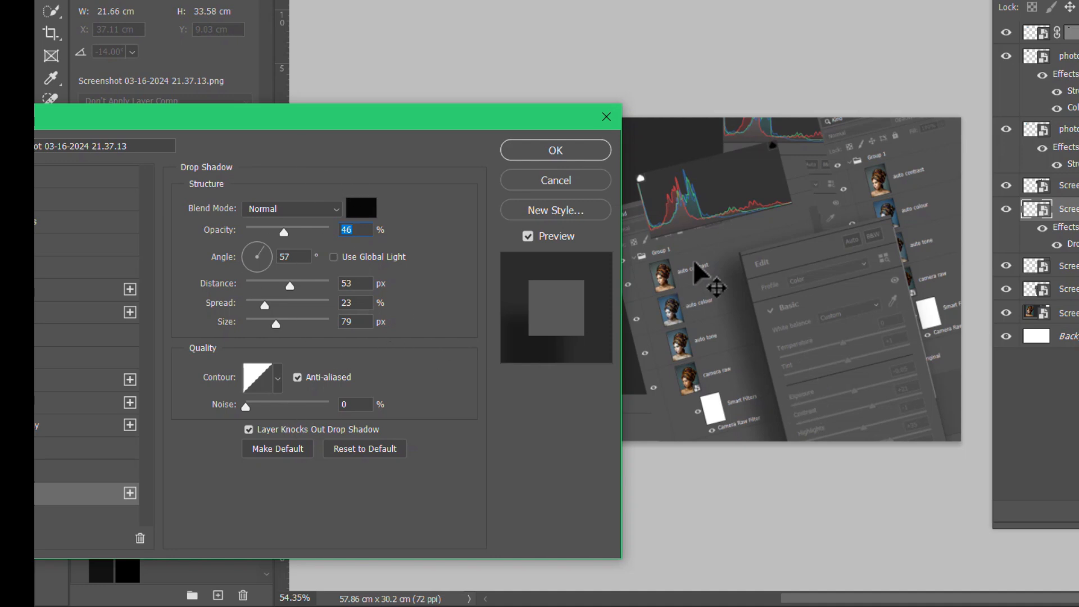
left_click(584, 147)
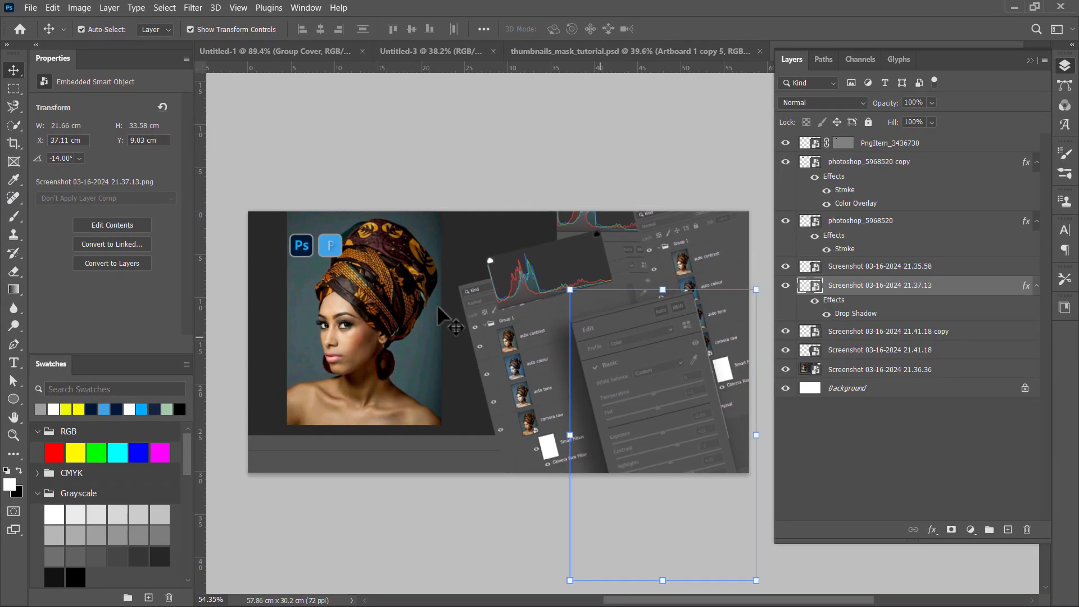
Step: Copy the Drop Shadow style from Screenshot 03-16-2024 21.37.13 onto the Screenshot 03-16-2024 21.41.18 and Screenshot 03-16-2024 21.35.58 layers
right_click(888, 288)
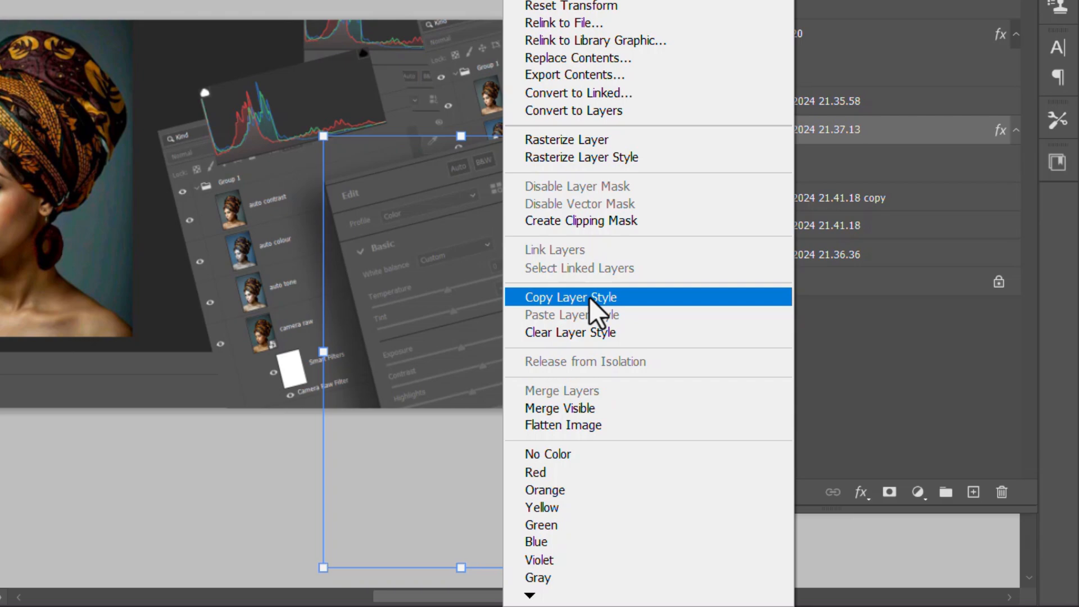
left_click(523, 264)
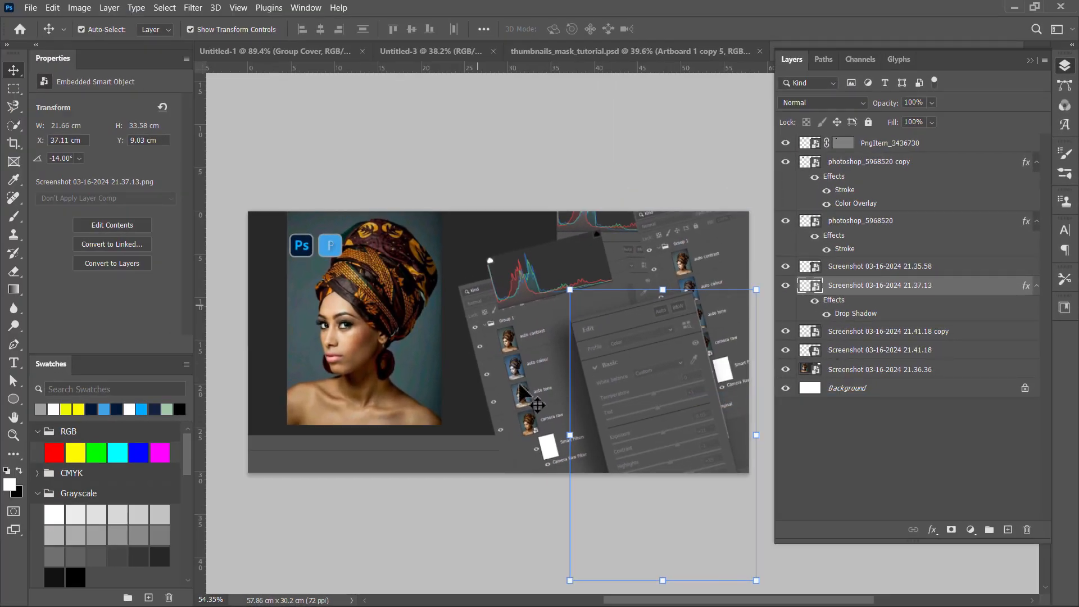
left_click(496, 346)
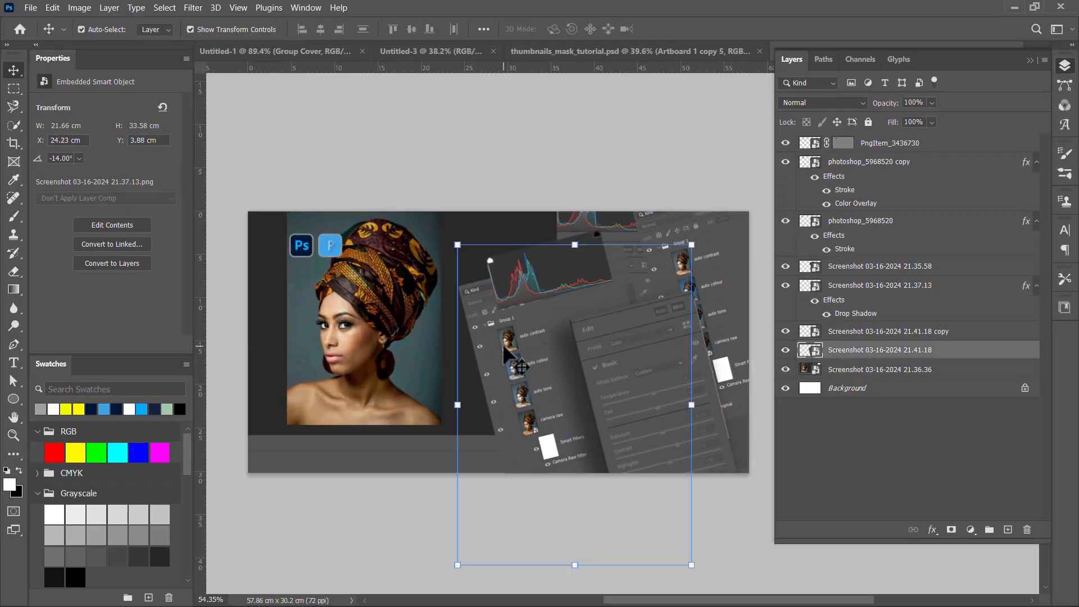
right_click(992, 354)
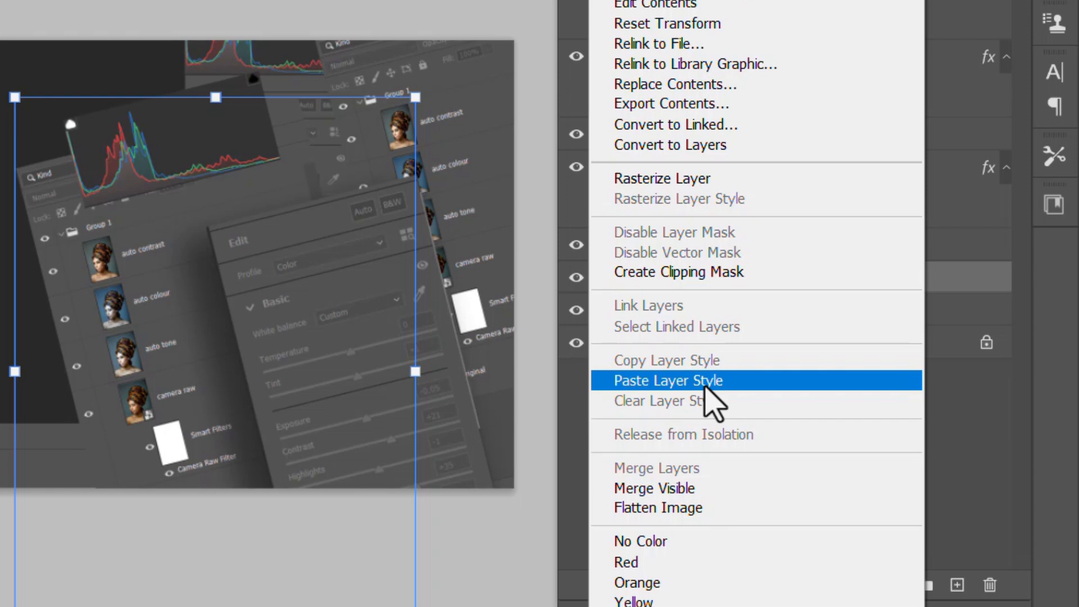
left_click(731, 387)
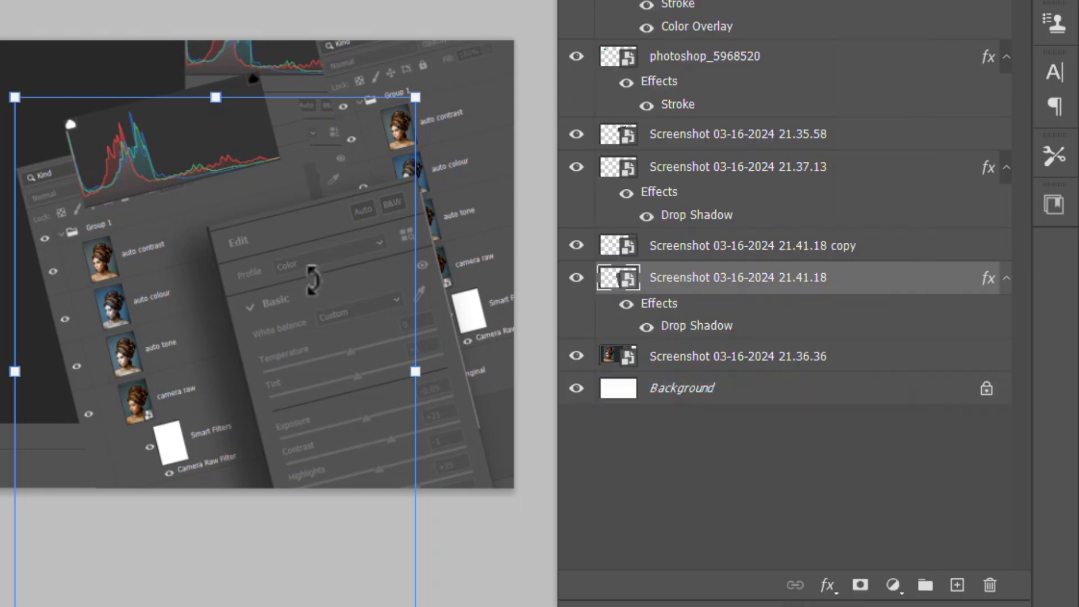
left_click(220, 149)
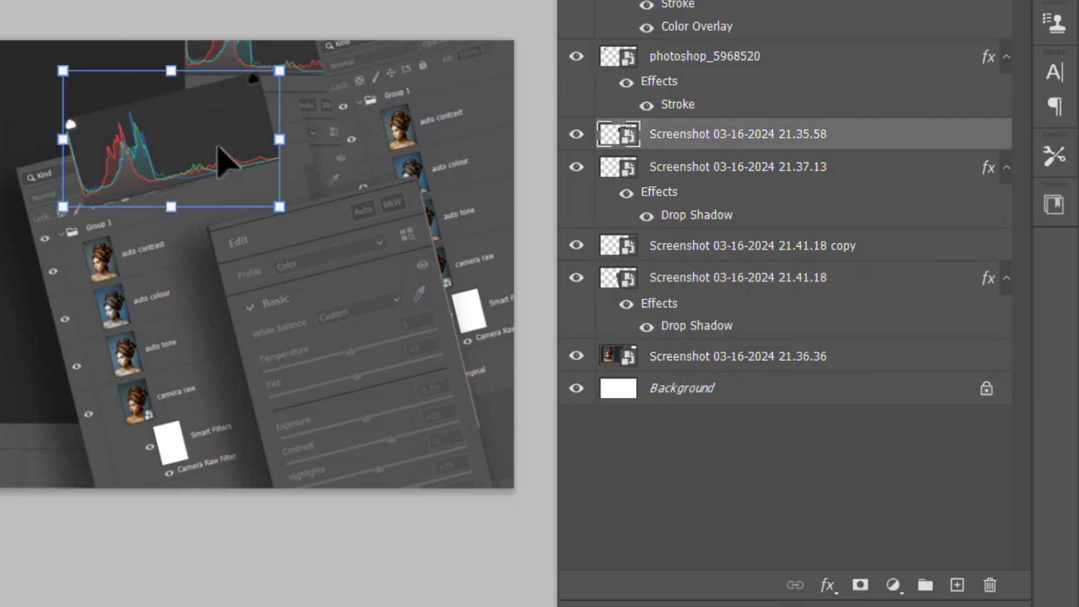
right_click(906, 143)
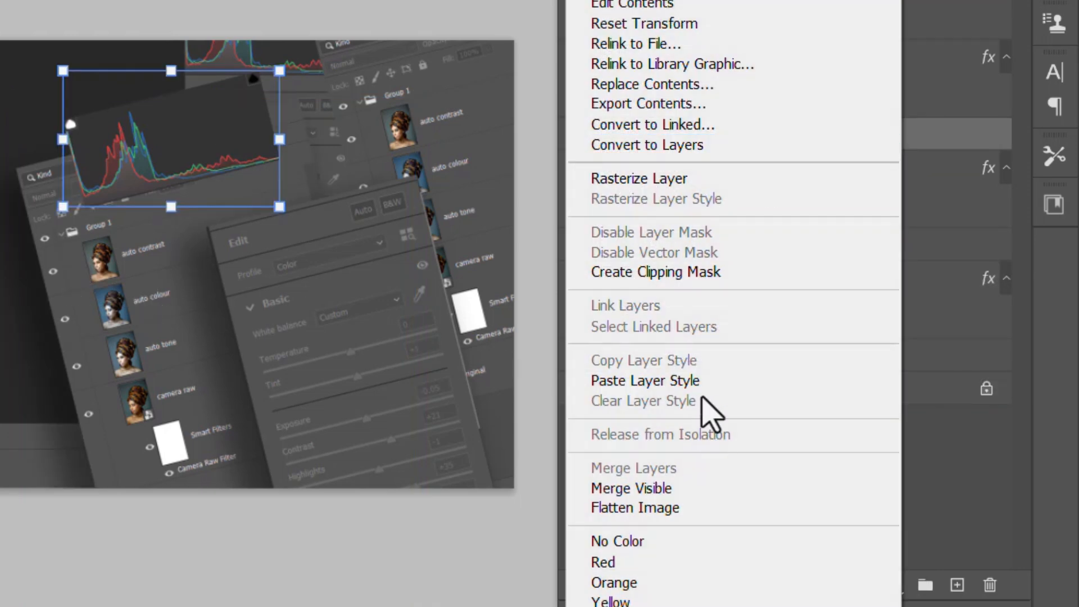
left_click(710, 402)
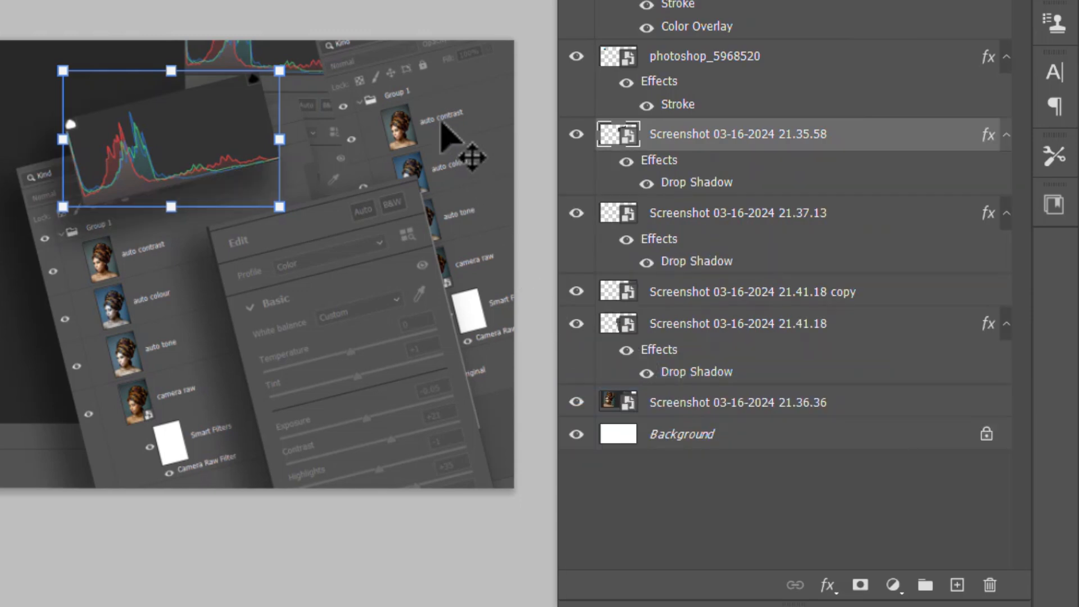
Step: Apply a Gaussian Blur with a radius of 9.6 pixels to the Screenshot 03-16-2024 21.41.18 copy layer
left_click(453, 145)
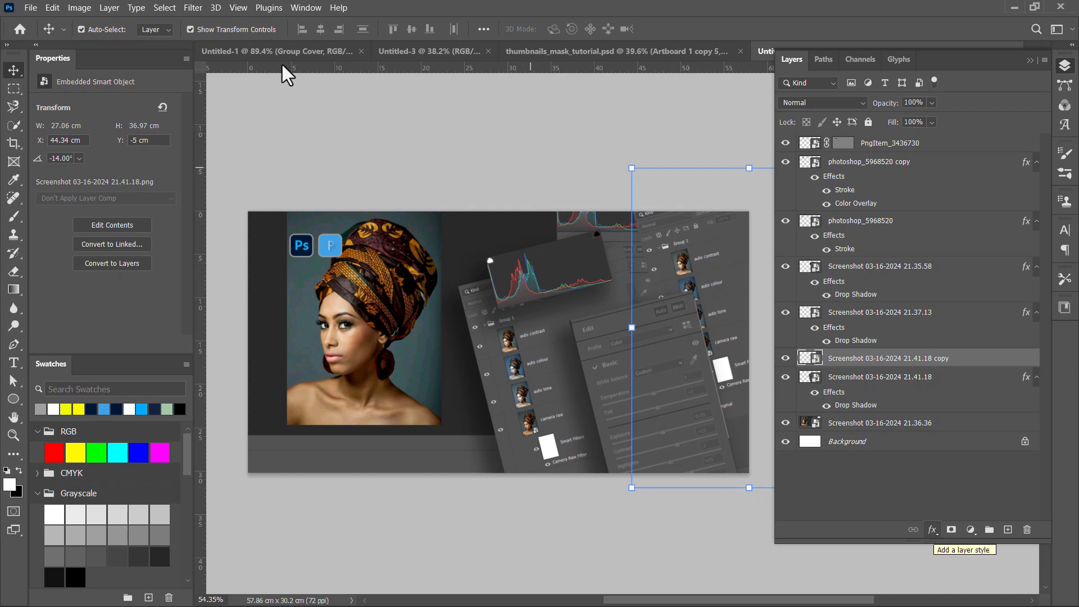
left_click(191, 7)
mouse_move(341, 182)
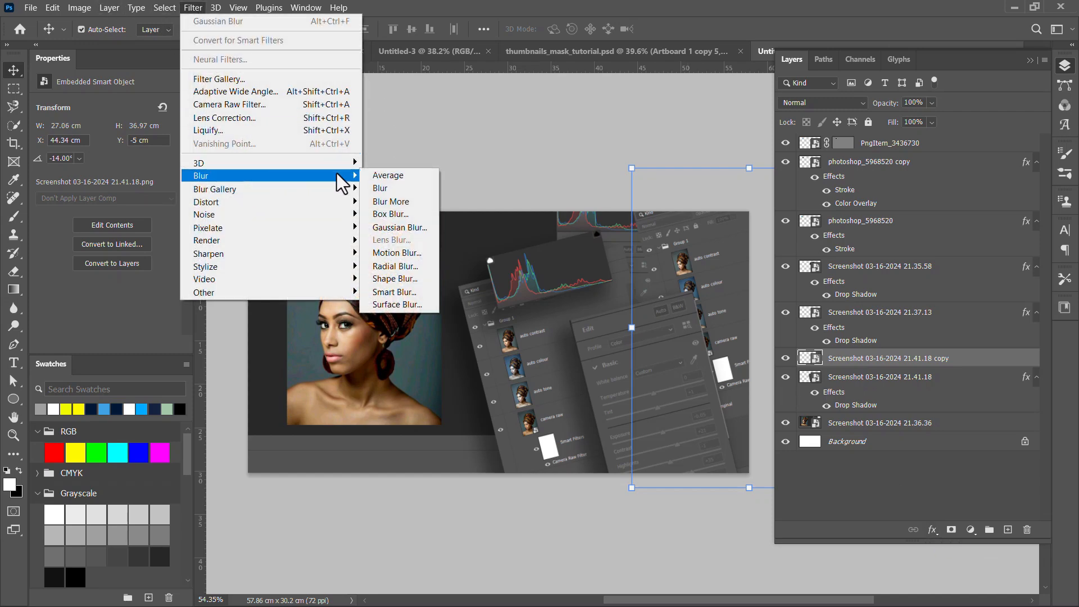
left_click(414, 227)
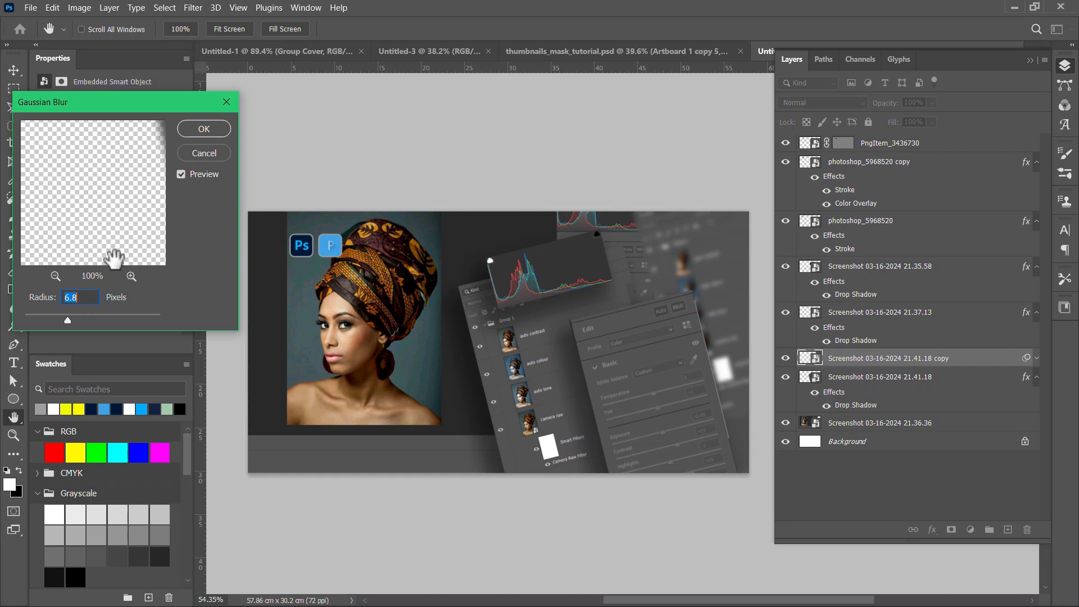
left_click(85, 316)
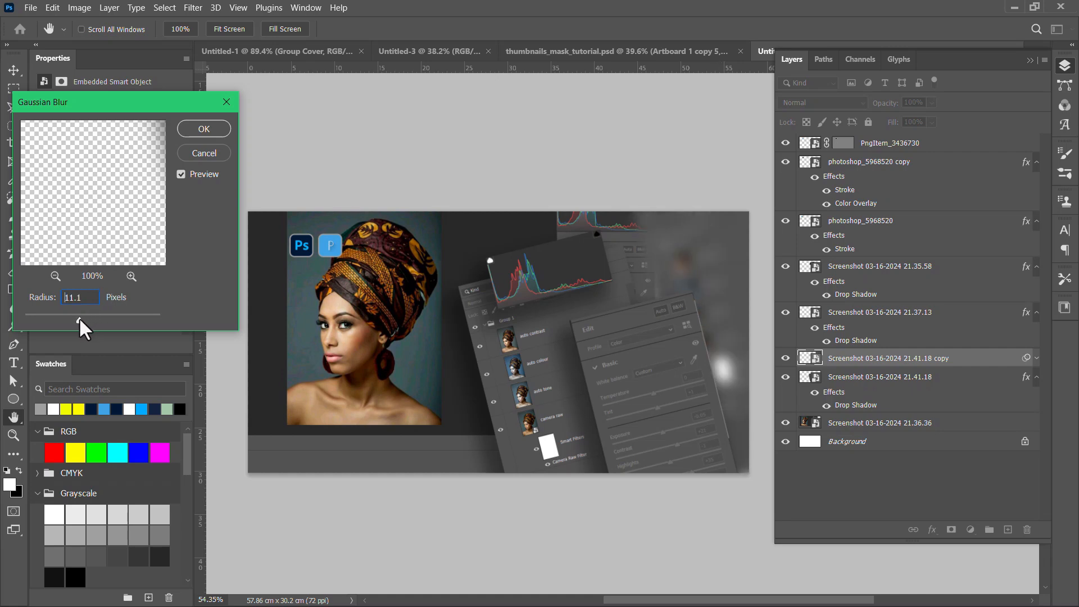
left_click_drag(80, 318, 77, 318)
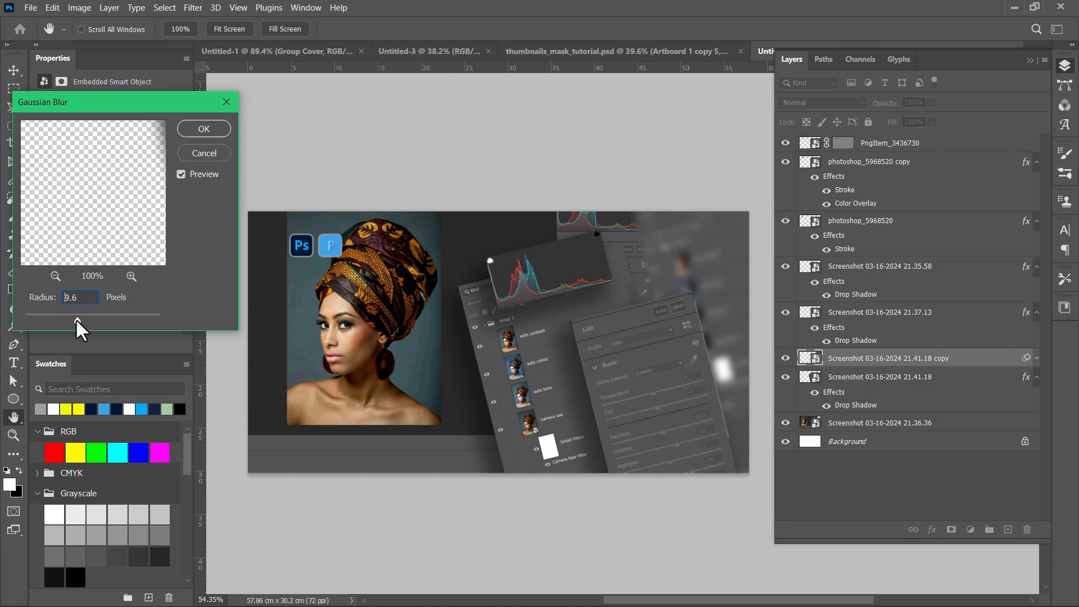
left_click(211, 127)
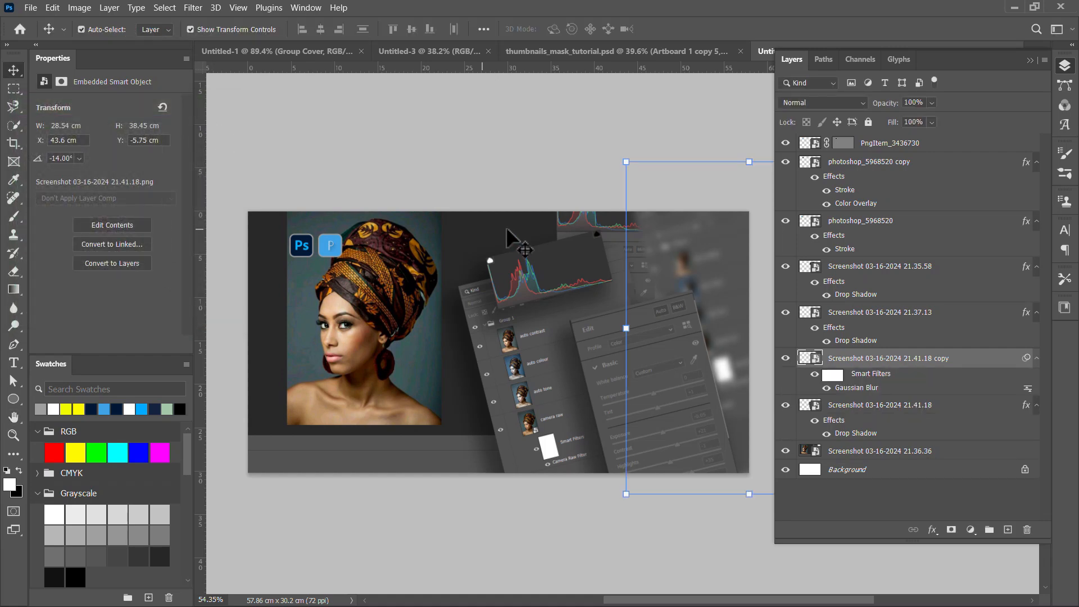
Step: Shift the blurred Screenshot 03-16-2024 21.41.18 copy inward from the banner's right edge and scale it to 170.28% at -14°
scroll(633, 217, "down", 3)
scroll(663, 254, "up", 4)
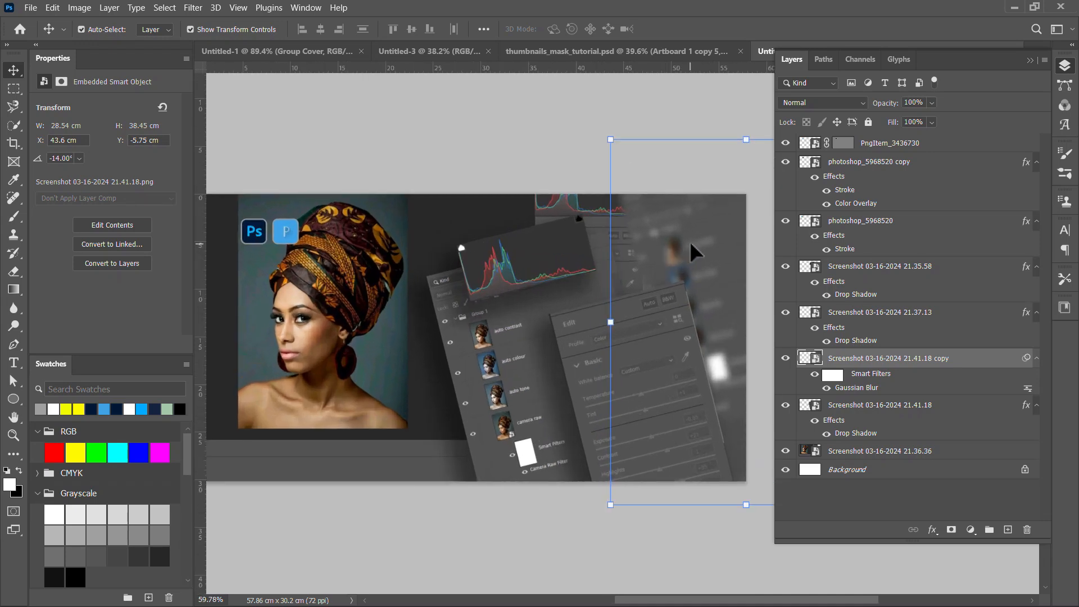
left_click_drag(700, 246, 616, 253)
scroll(709, 265, "down", 5)
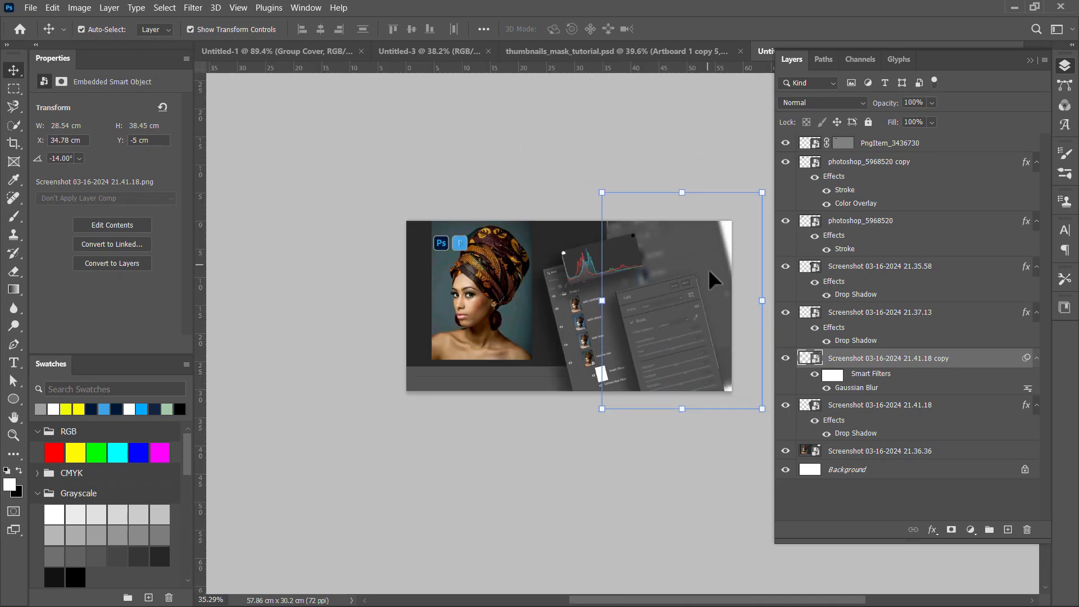
left_click(753, 299)
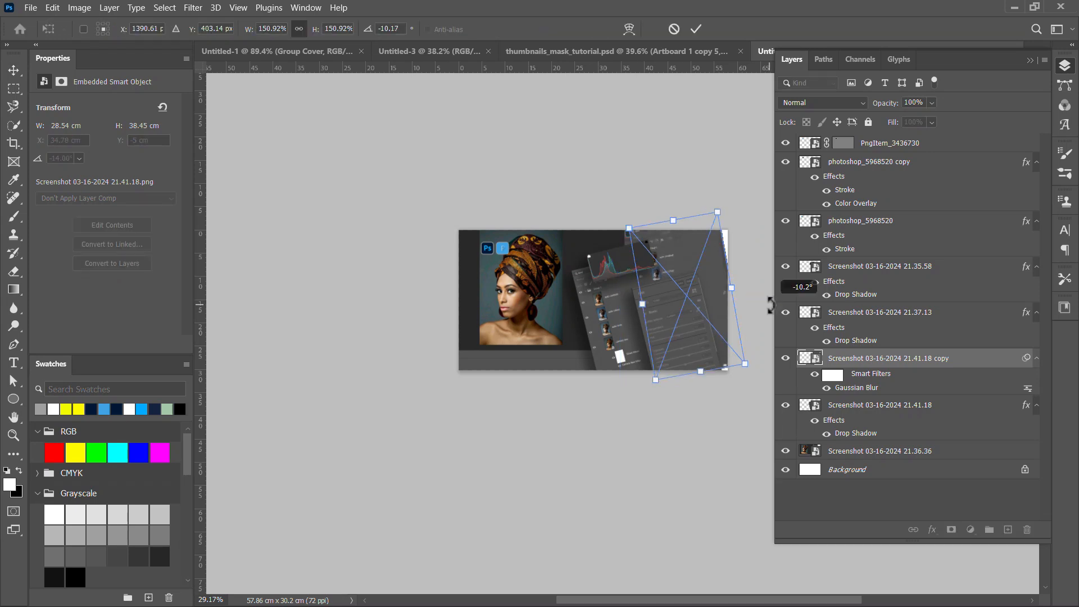
left_click_drag(769, 305, 743, 286)
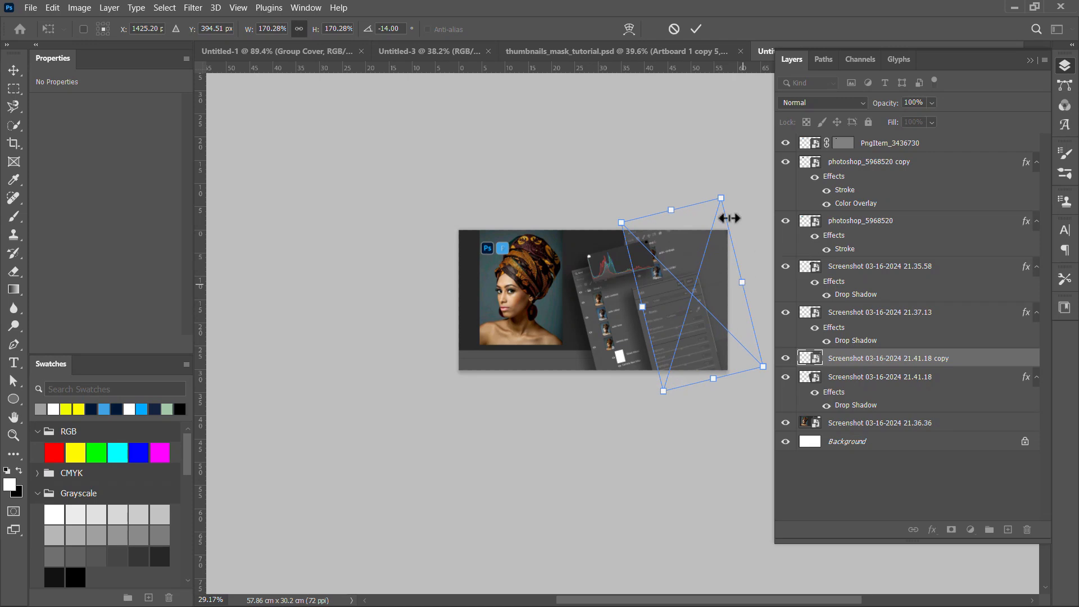
left_click(697, 25)
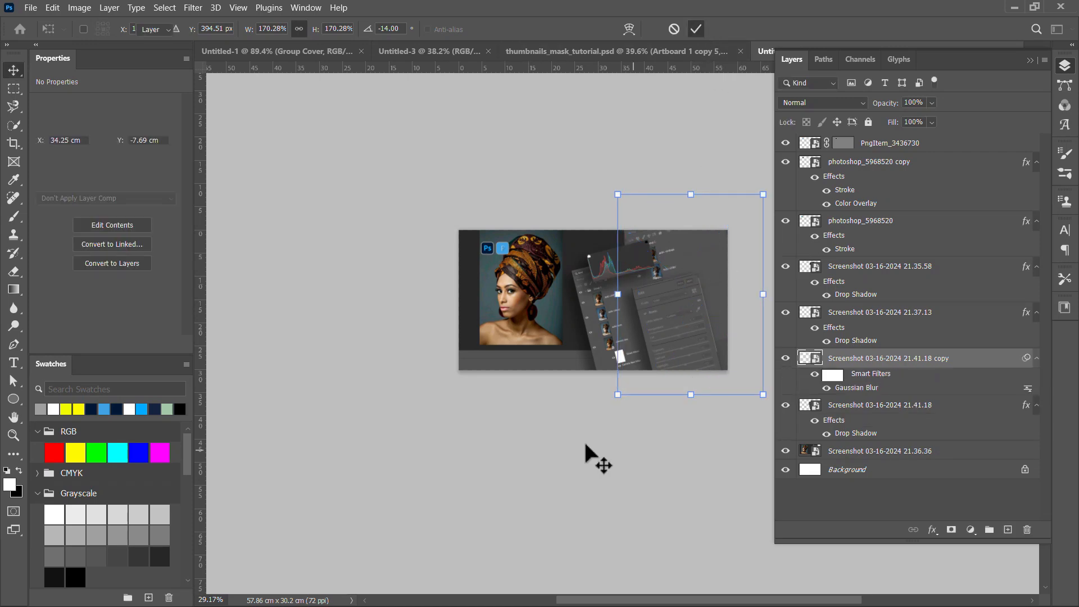
scroll(639, 313, "up", 3)
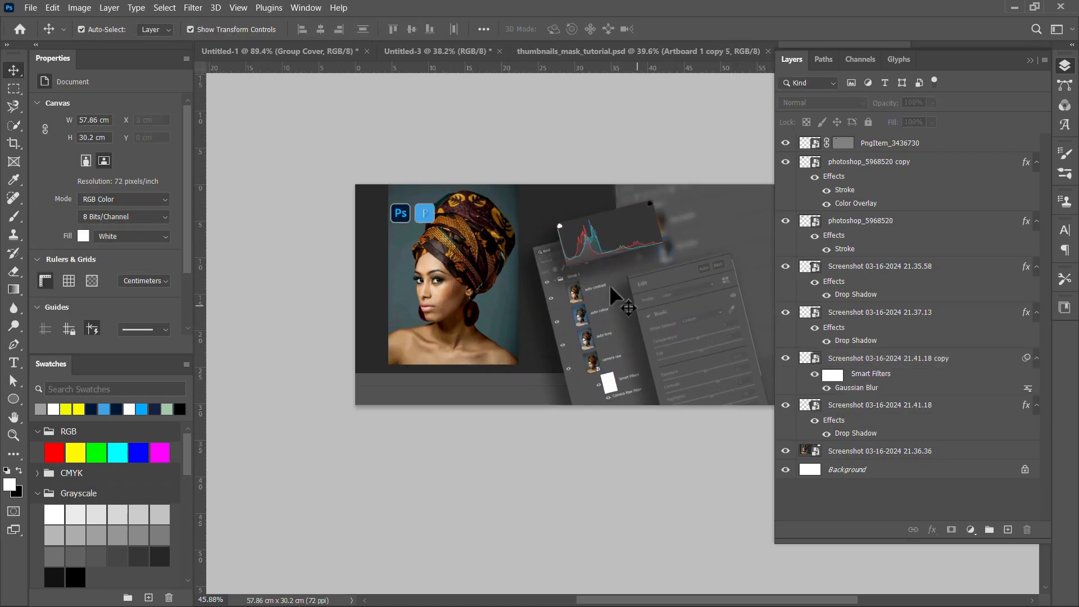
left_click_drag(526, 259, 556, 293)
left_click_drag(650, 301, 585, 300)
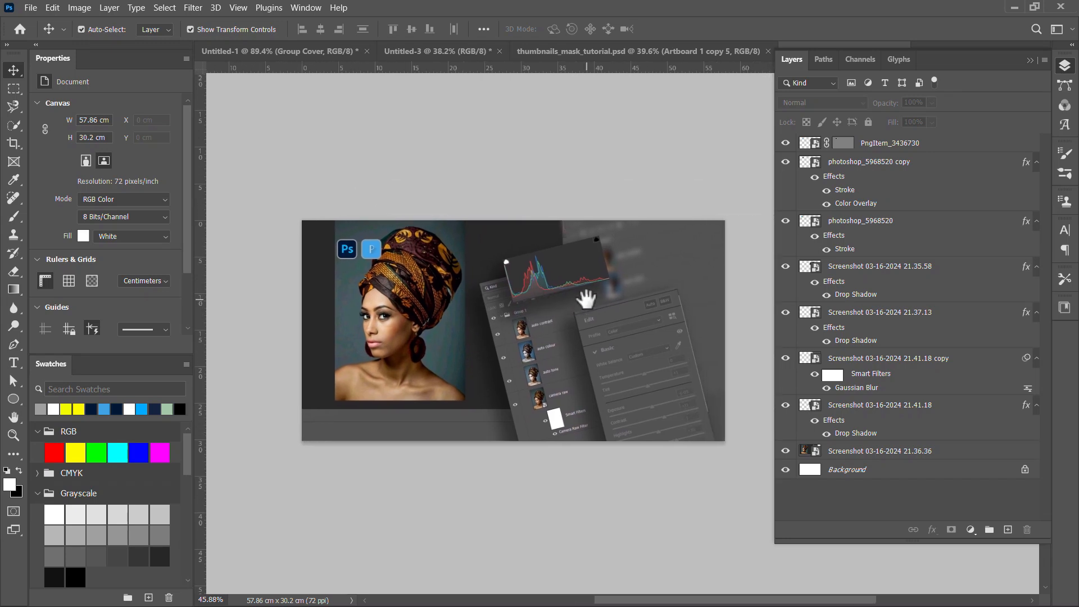
key("alt+Tab")
left_click(565, 261)
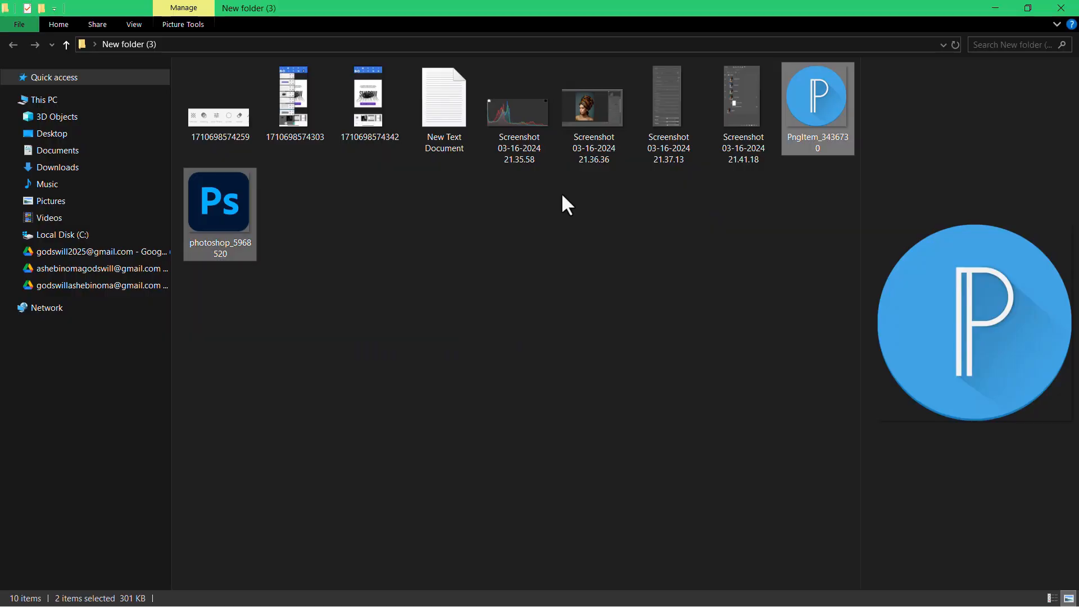
left_click(300, 116)
left_click_drag(211, 113, 409, 343)
key("alt+Tab")
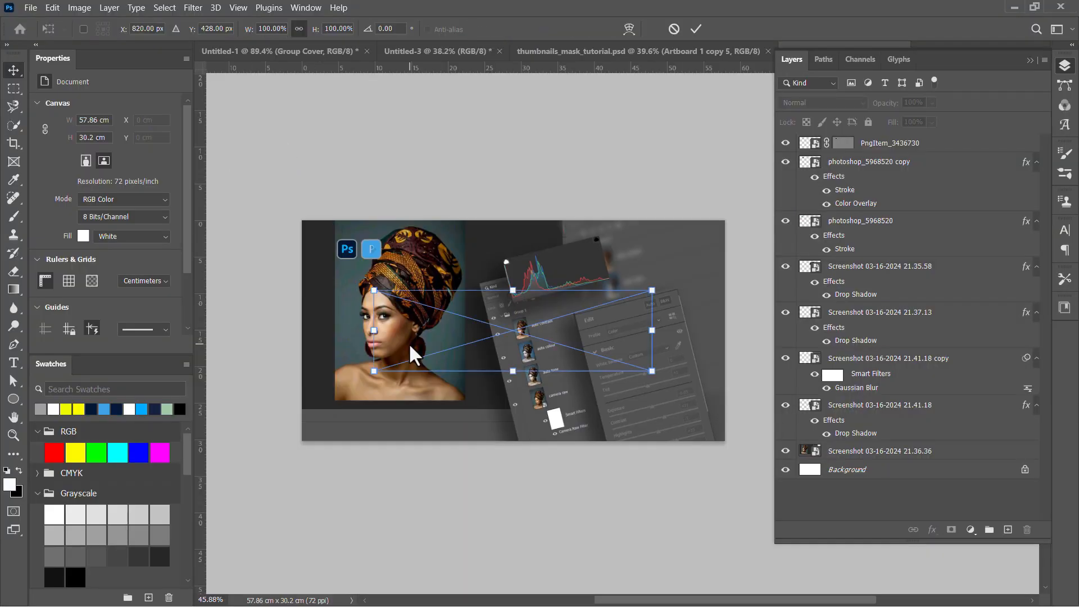
scroll(647, 397, "up", 2)
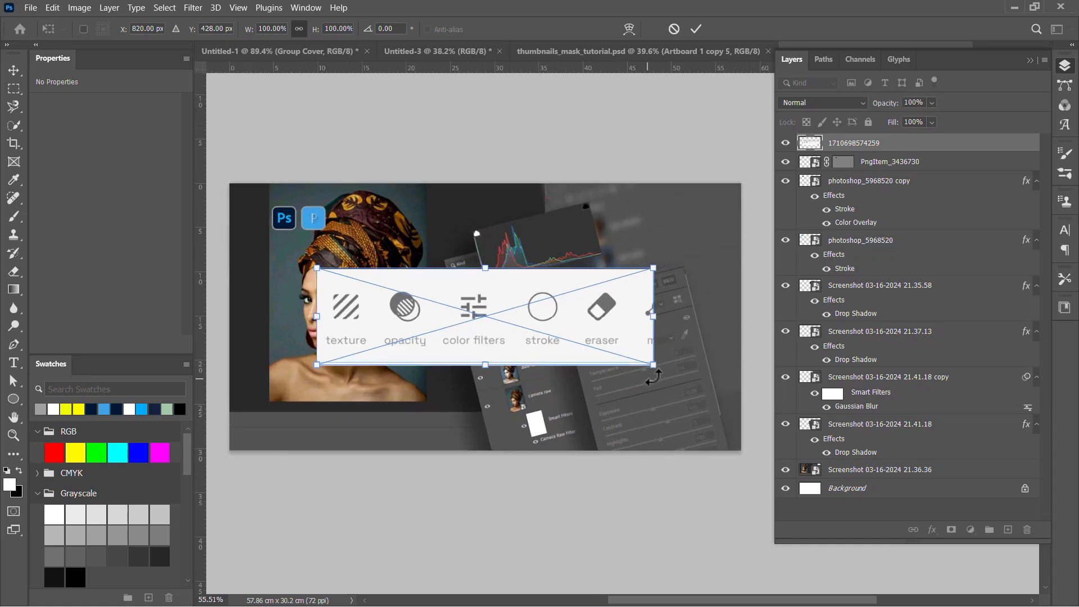
left_click_drag(656, 320, 518, 458)
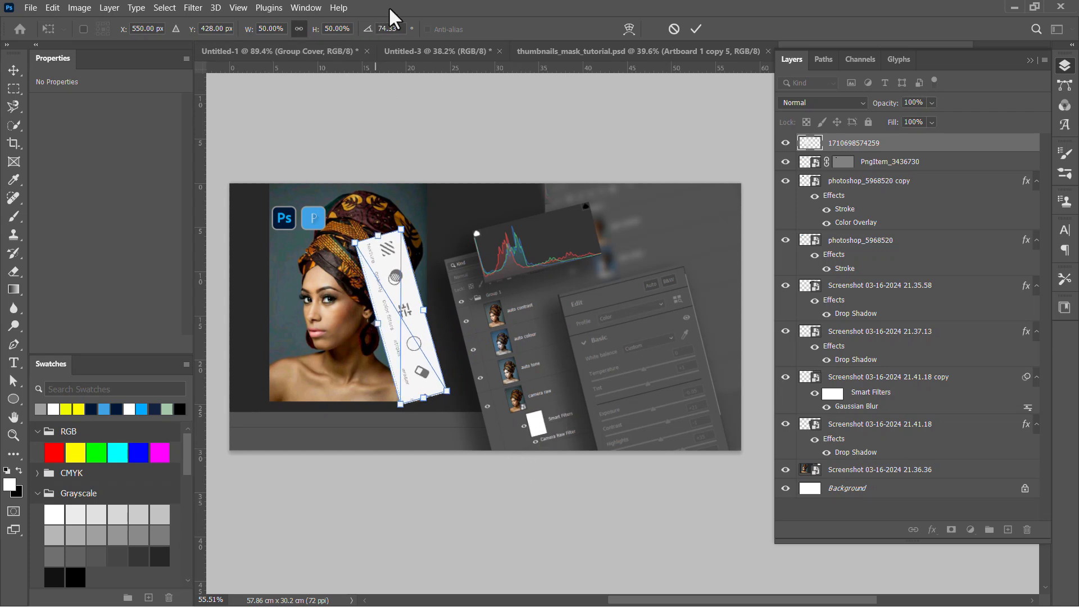
left_click(367, 28)
type("-14")
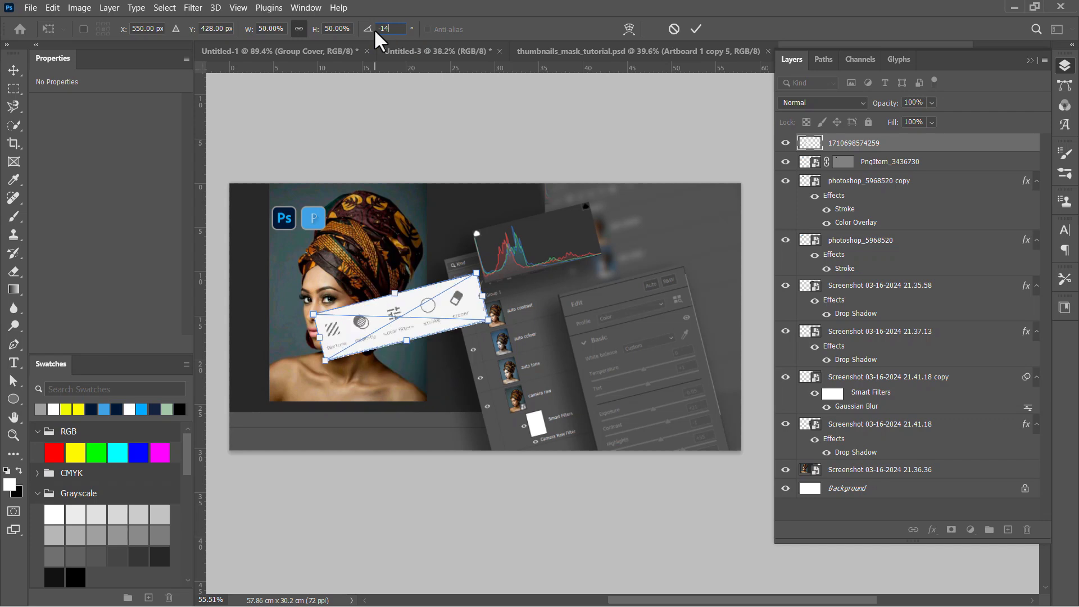
key("Return")
left_click(697, 29)
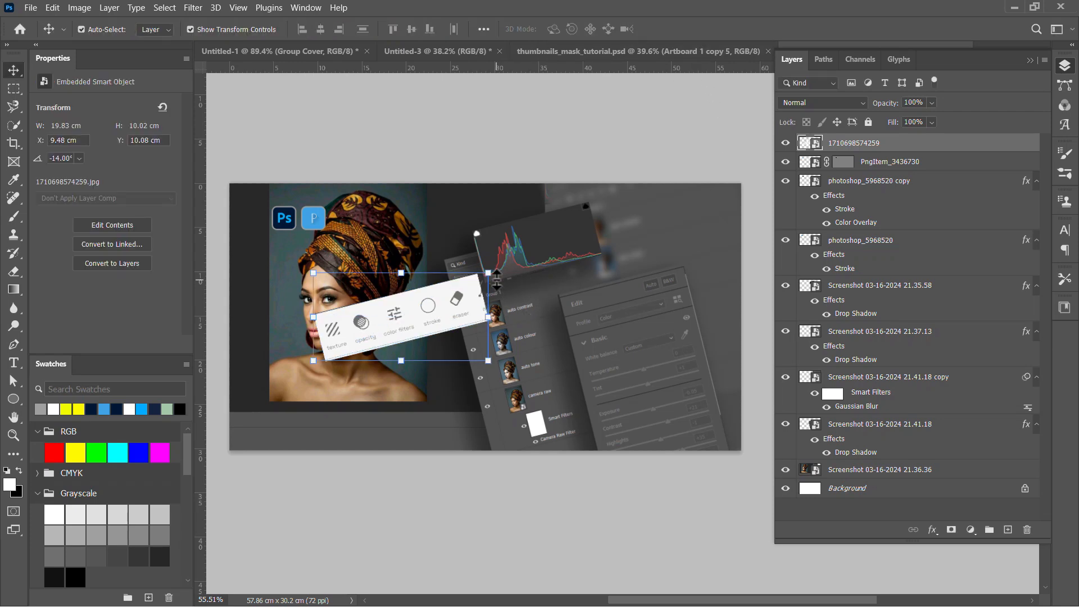
left_click_drag(500, 262, 477, 463)
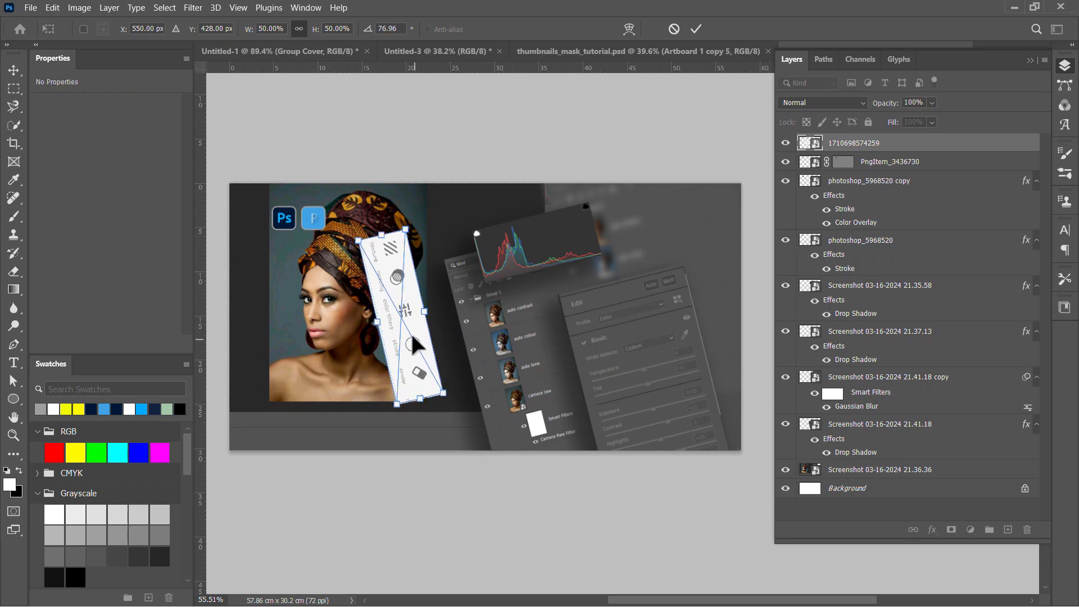
left_click_drag(417, 349, 458, 397)
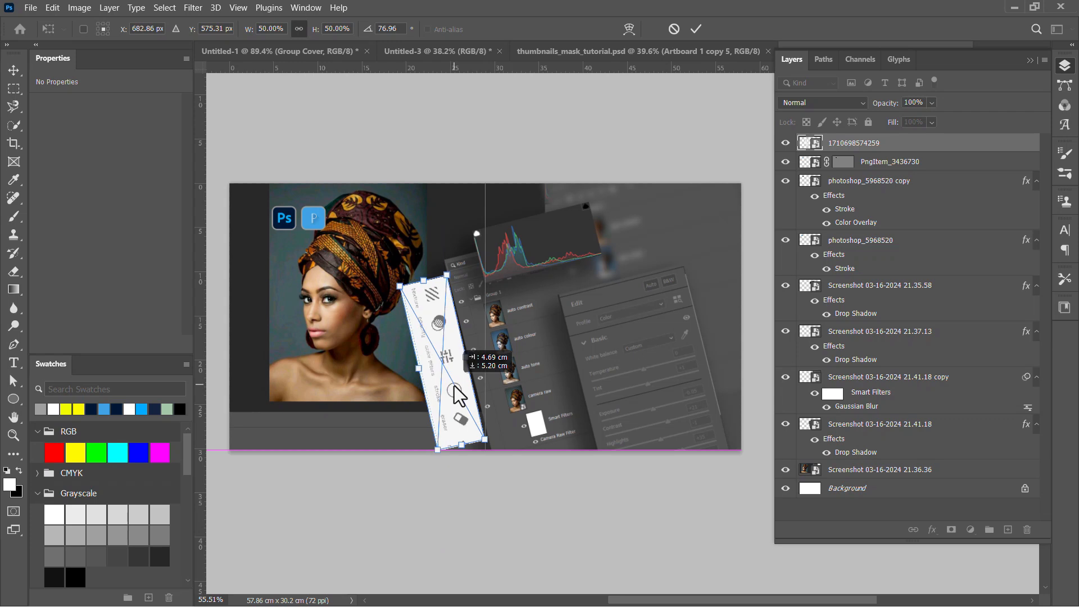
mouse_move(481, 439)
left_mouse_down()
mouse_move(500, 460)
mouse_move(483, 438)
mouse_move(498, 447)
left_mouse_up()
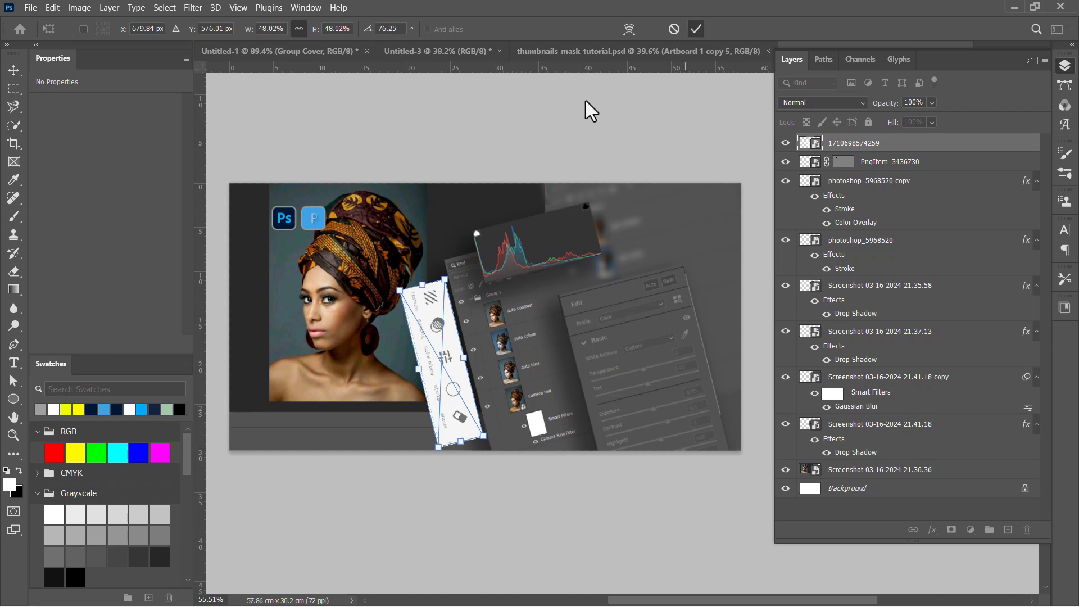
key("Return")
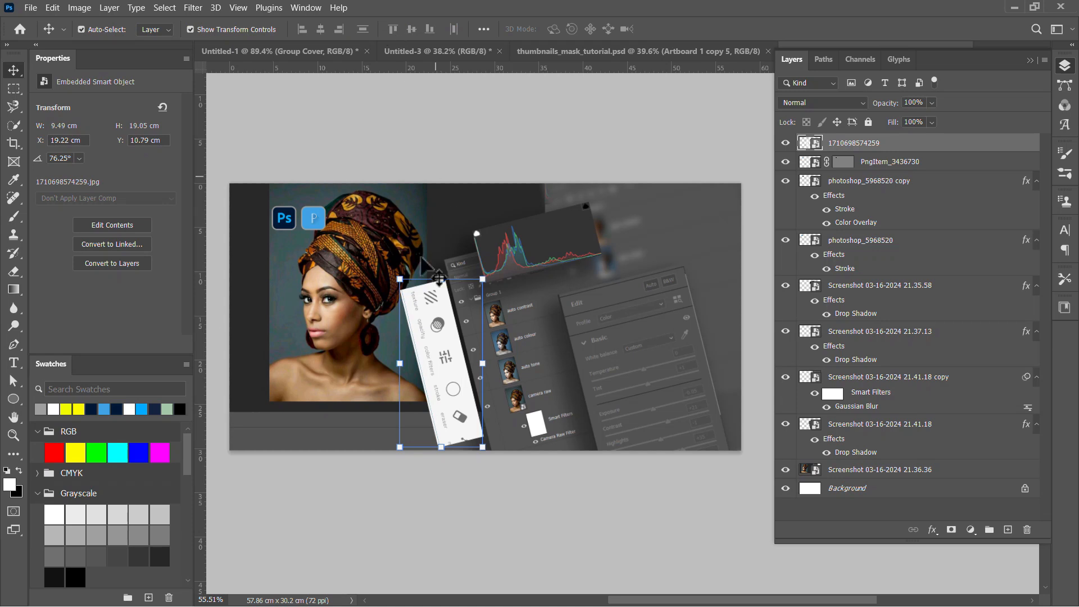
key("ctrl+t")
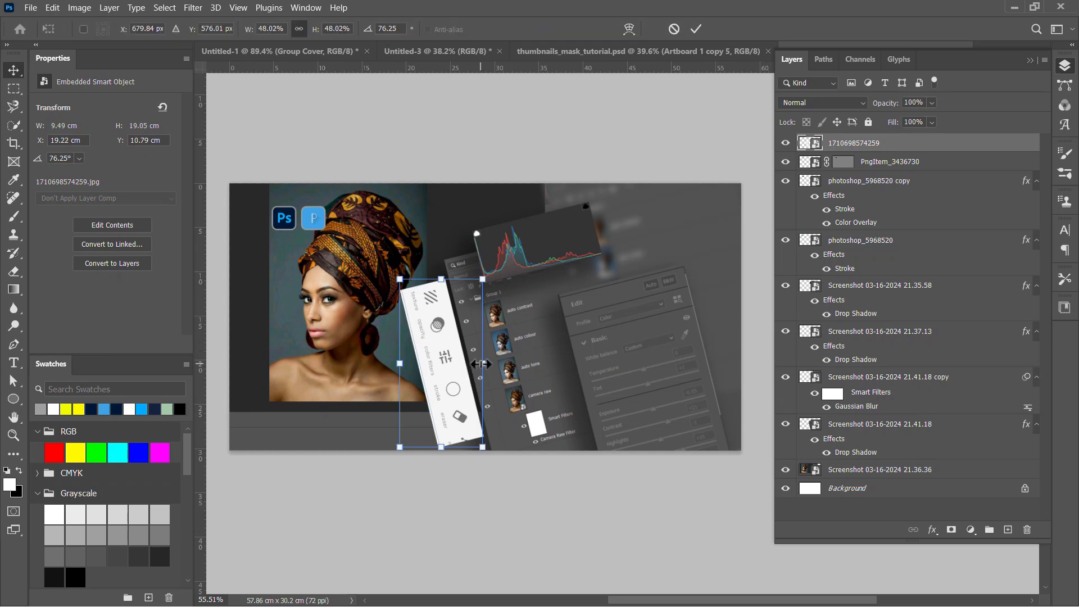
left_click_drag(489, 362, 427, 430)
left_click_drag(451, 487, 451, 483)
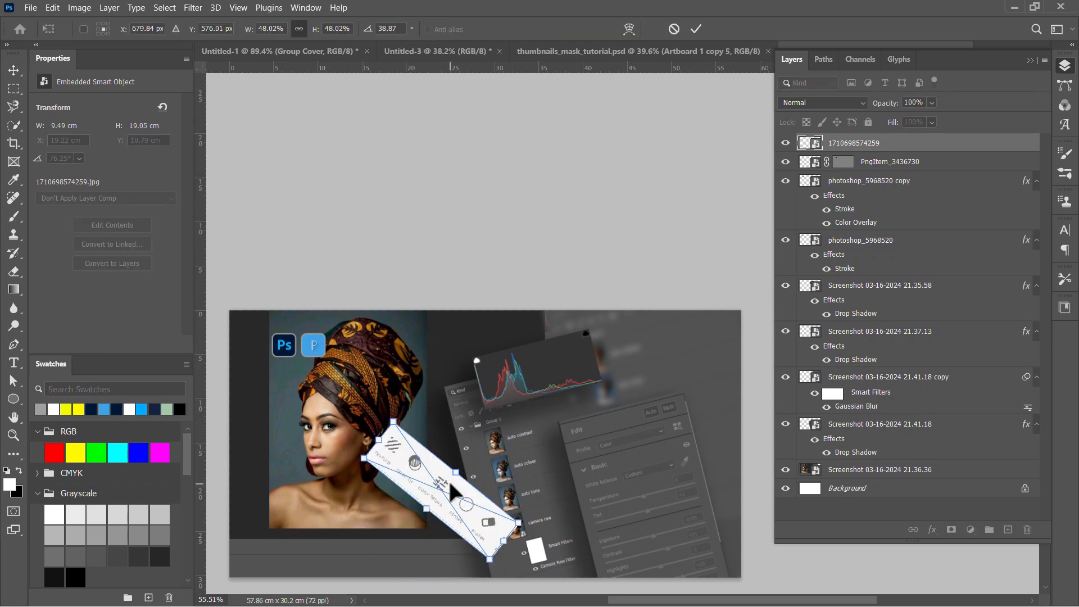
key("ctrl+z")
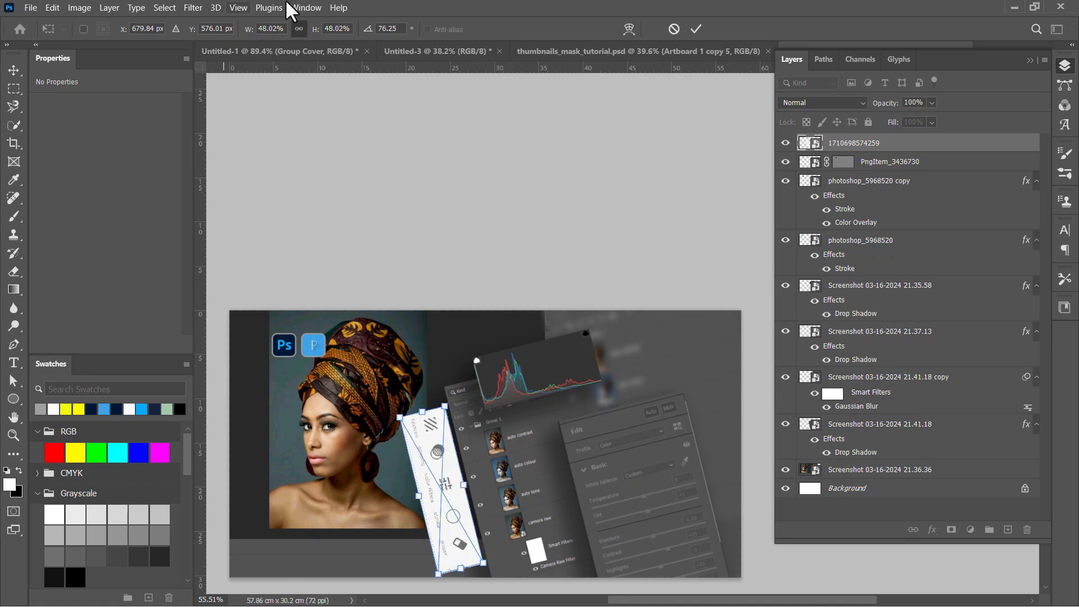
left_click(399, 30)
left_click_drag(439, 491, 229, 527)
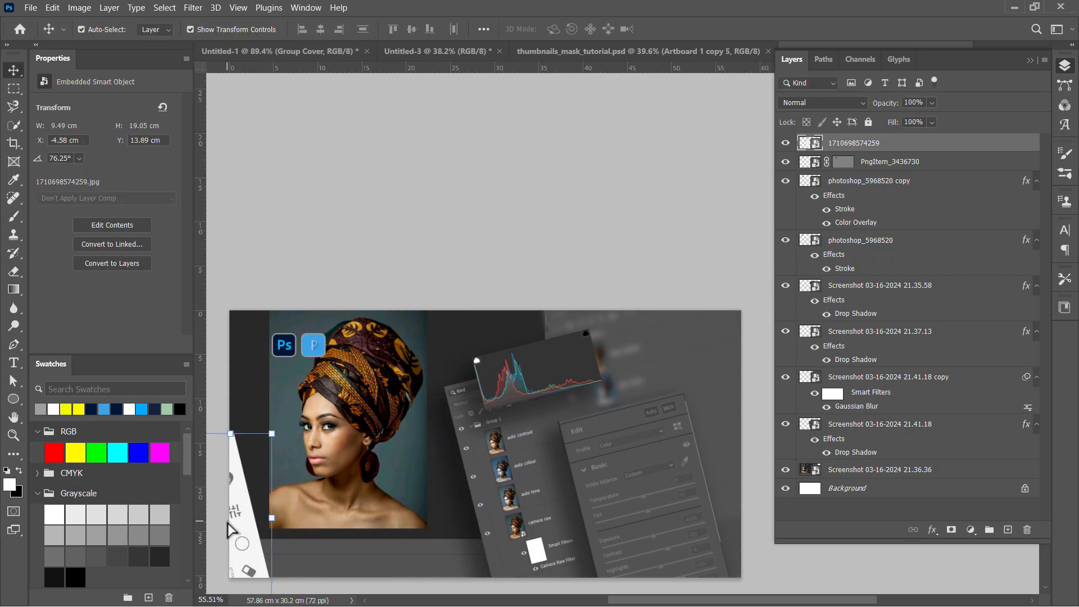
key("alt+Tab")
key("alt+Tab")
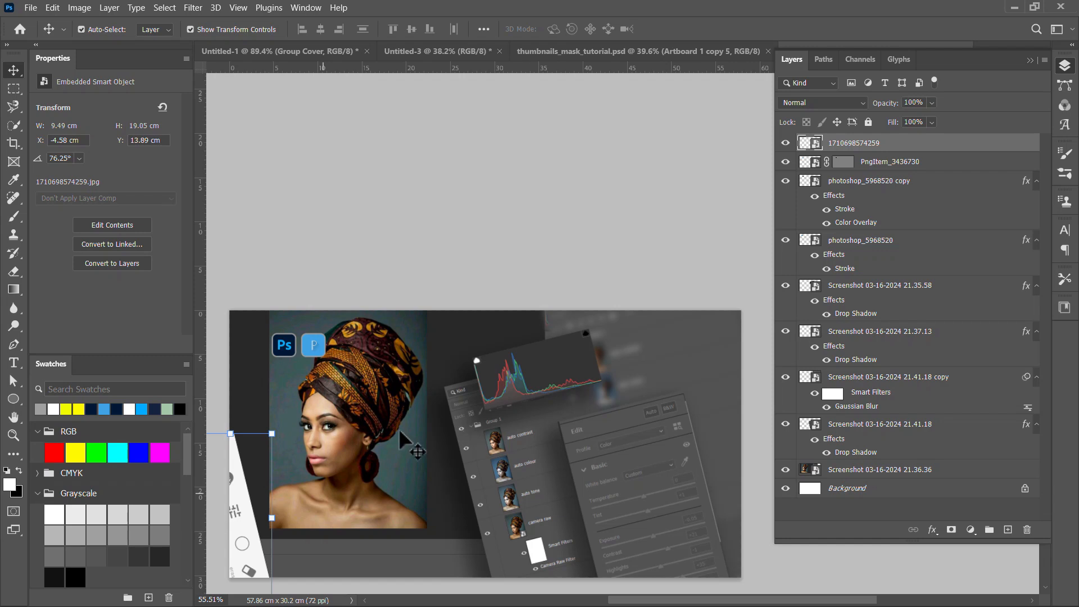
scroll(415, 448, "down", 3)
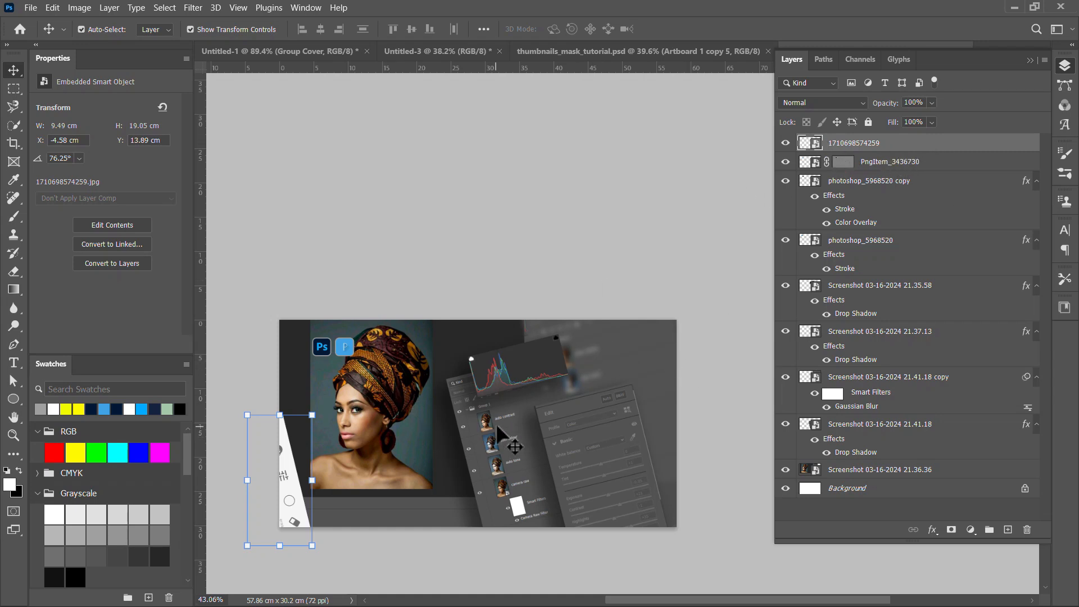
left_click(634, 365)
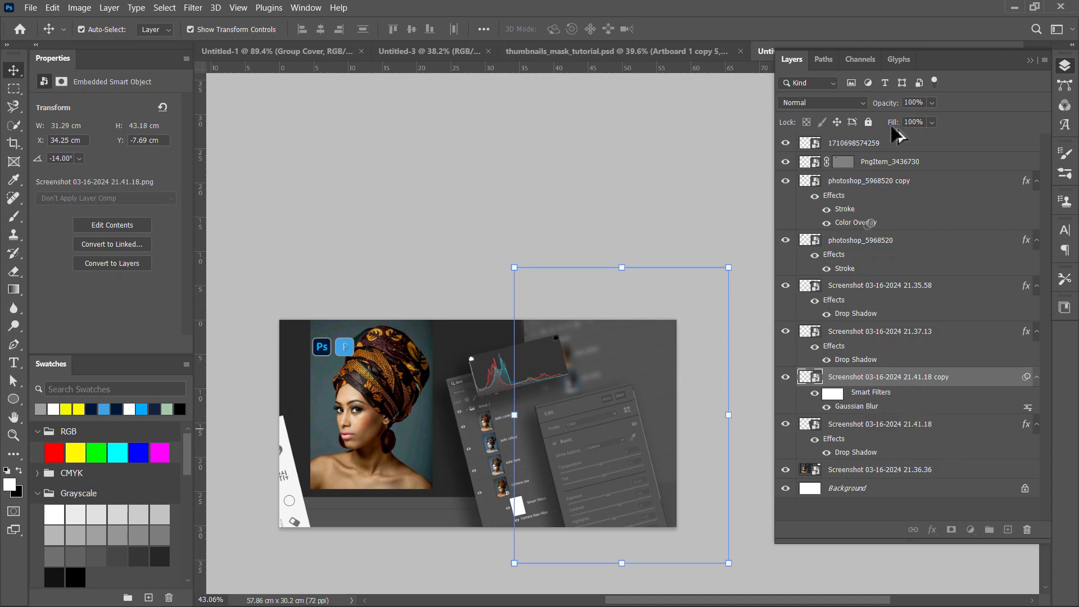
left_click_drag(882, 149, 883, 148)
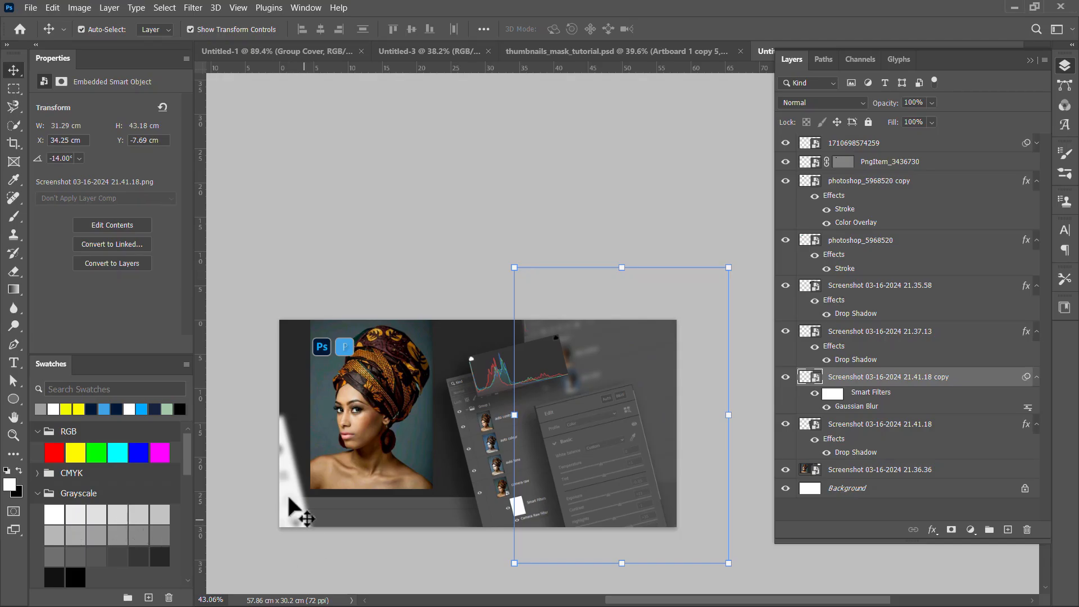
left_click(279, 515)
left_click_drag(275, 513, 713, 404)
scroll(641, 340, "down", 3)
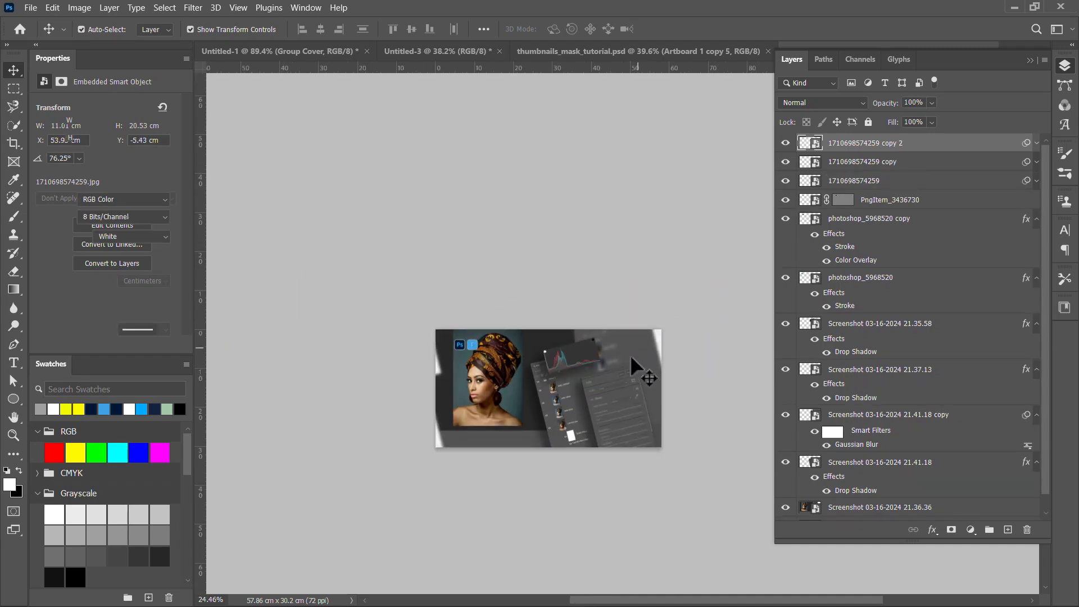
scroll(581, 389, "up", 3)
left_click_drag(620, 392, 579, 319)
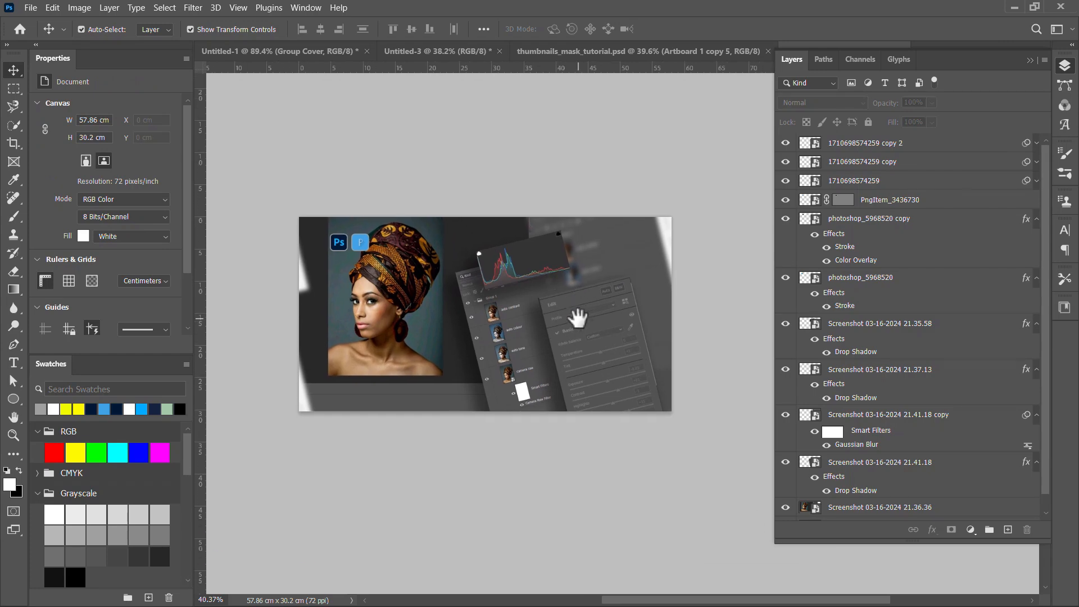
Step: Switch to File Explorer, open New Text Document from New folder (3) and copy the lines "Gravid Design Academy"
key("alt+Tab")
left_click(694, 272)
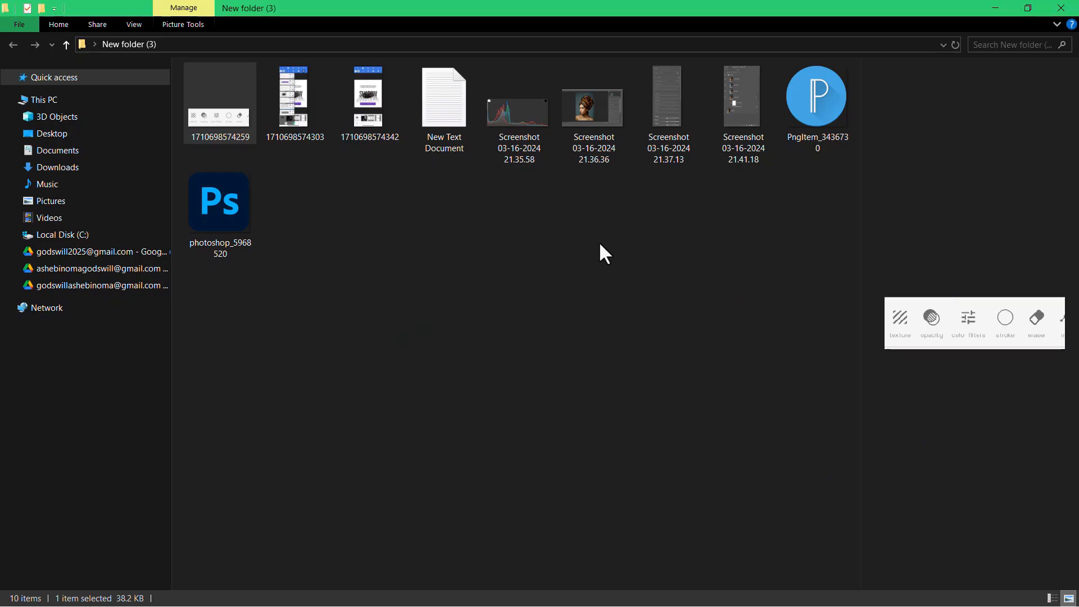
double_click(443, 115)
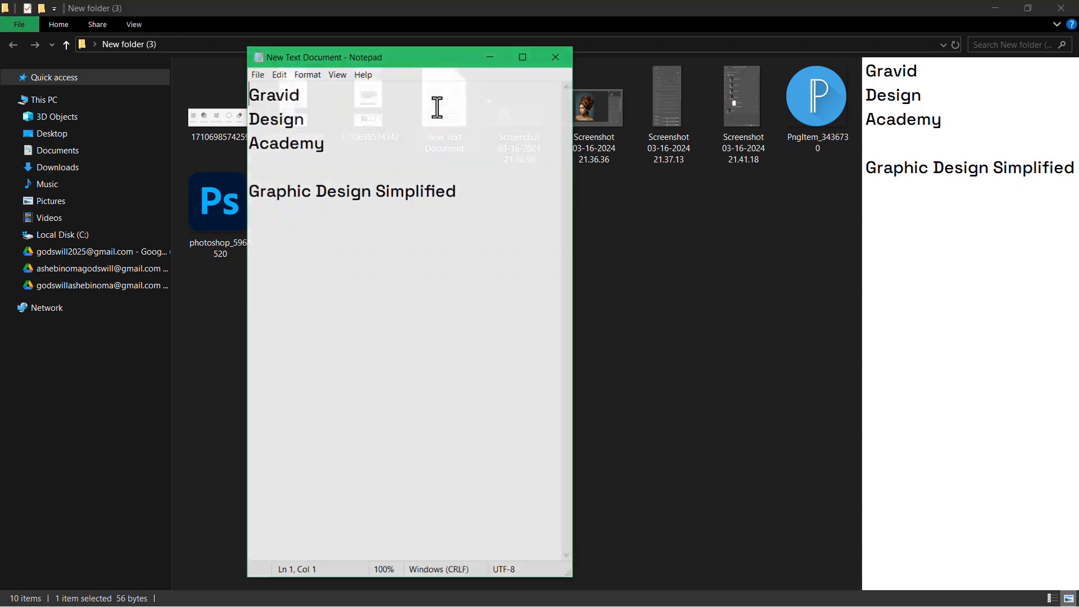
left_click_drag(325, 143, 228, 102)
key("ctrl+c")
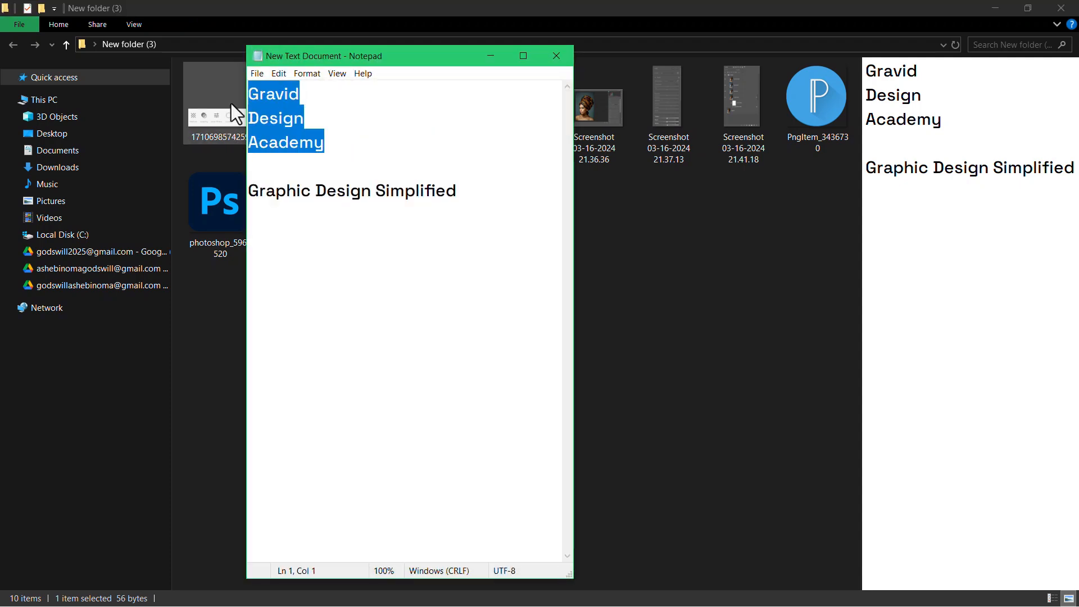
Step: Check the heading in Group Cover.jpg, return to Photoshop and start a 130 pt Poppins Medium Italic text layer over the portrait's lower part
key("alt+Tab")
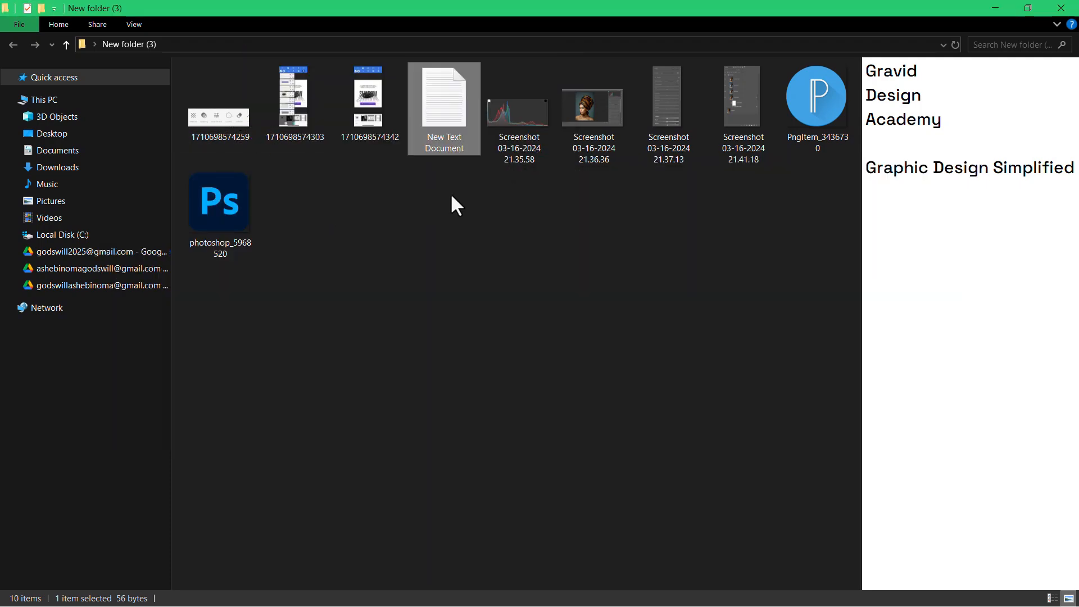
key("alt+Tab")
left_click(674, 267)
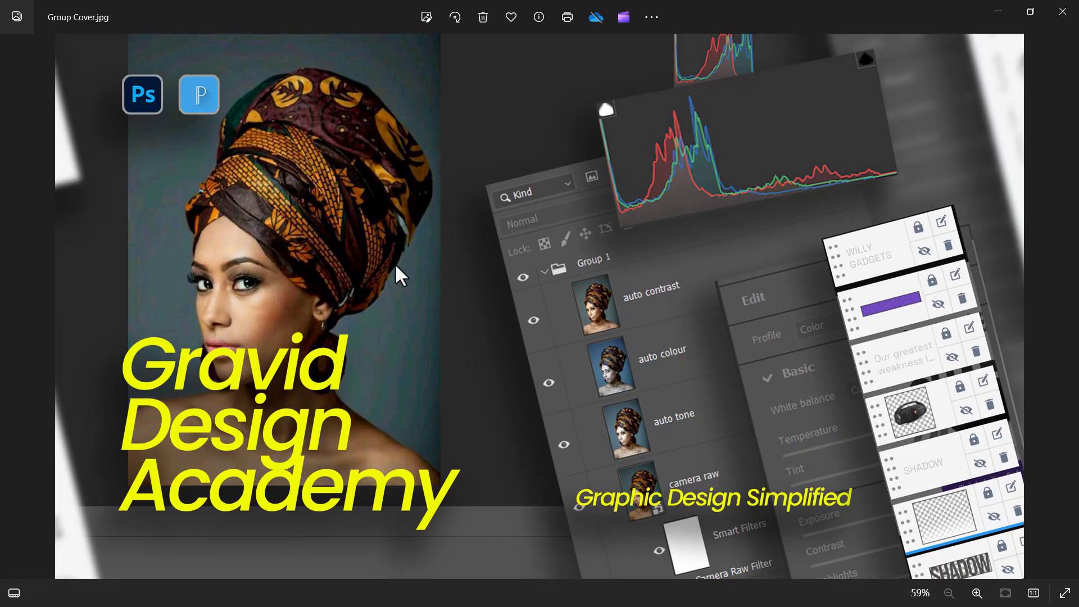
key("alt+Tab")
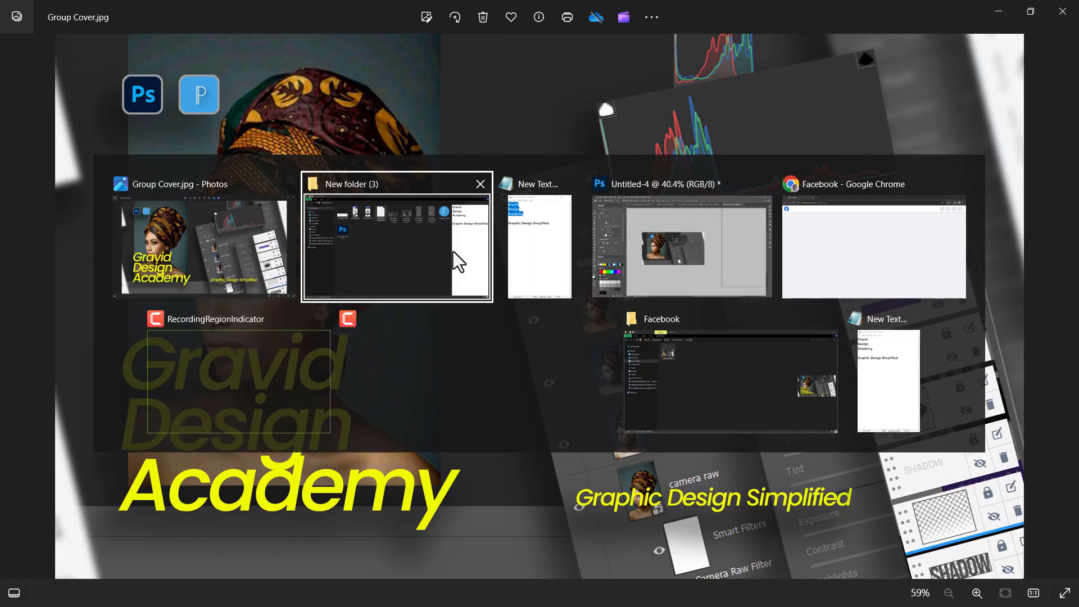
left_click(700, 231)
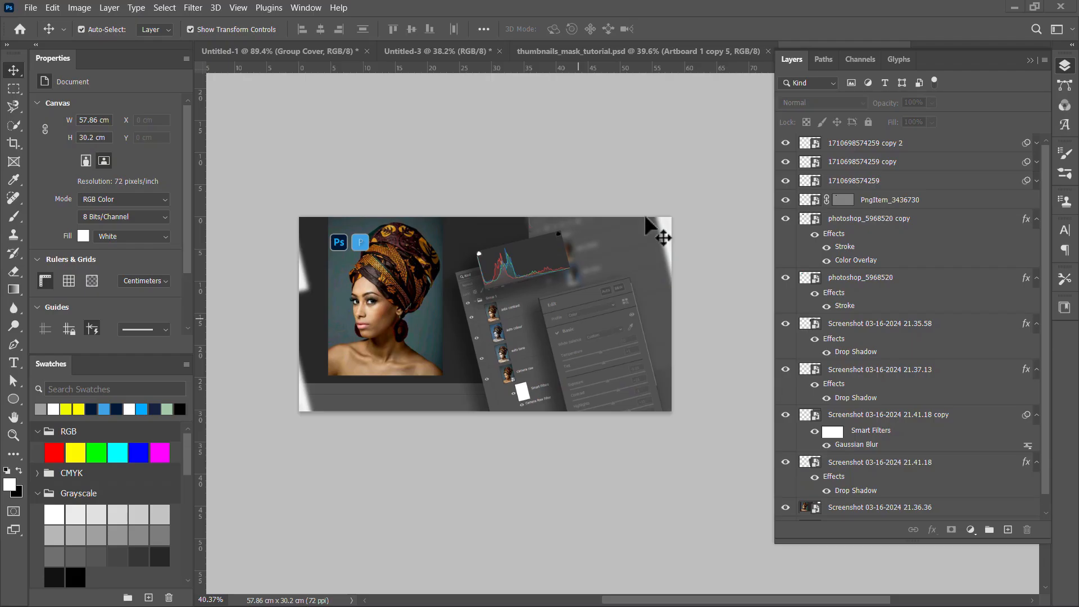
left_click(14, 362)
left_click(343, 386)
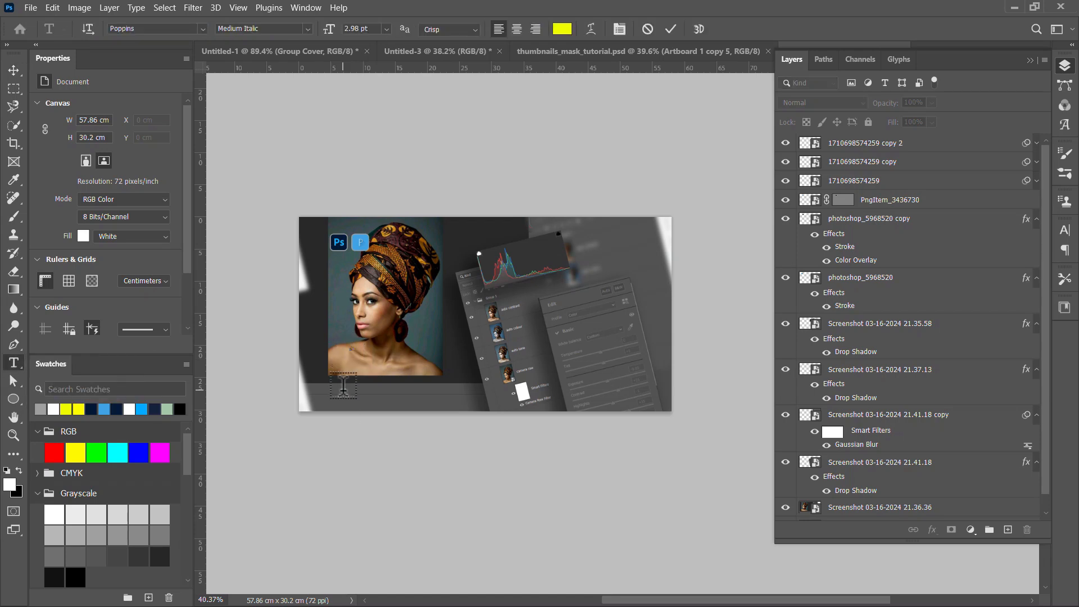
scroll(361, 356, "up", 5)
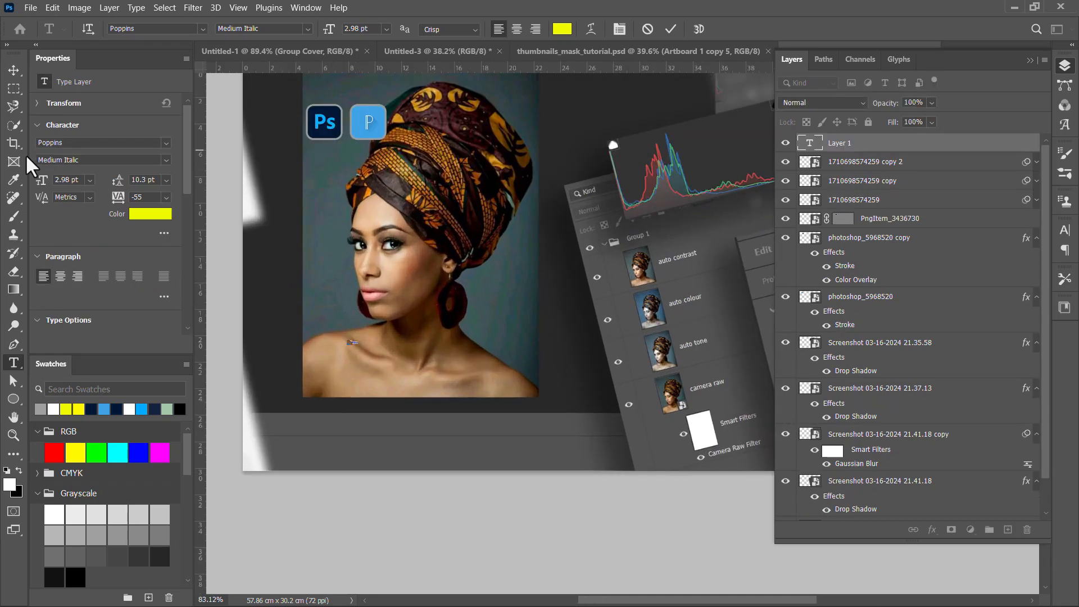
left_click_drag(44, 192, 142, 200)
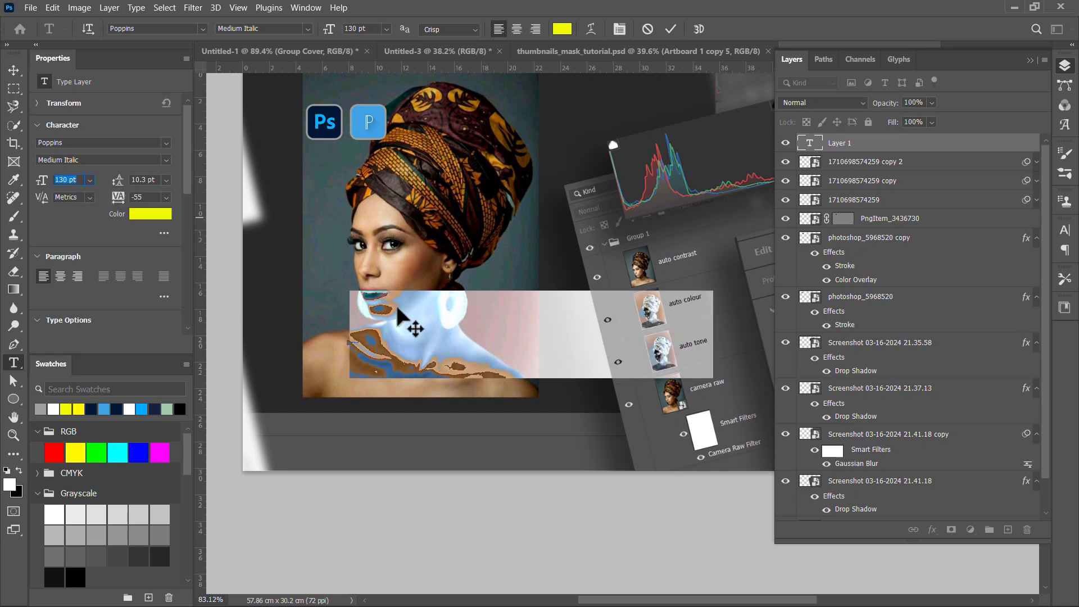
Step: Replace the placeholder text with the copied "Gravid Design Academy" lines, set their leading to 101 pt and commit the text
left_click(405, 335)
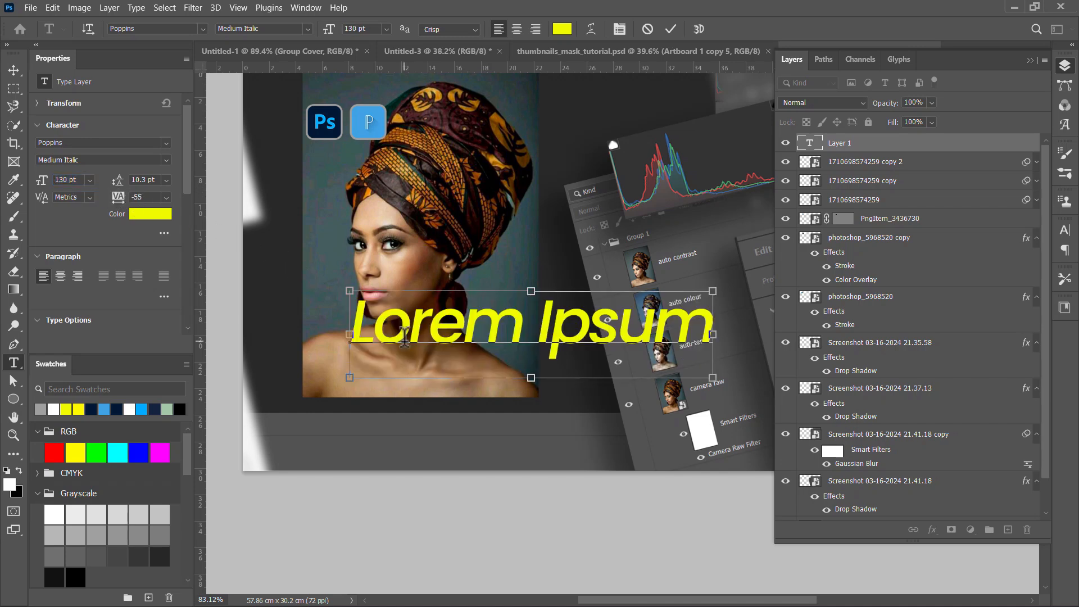
key("ctrl+a")
key("ctrl+h")
key("ctrl+v")
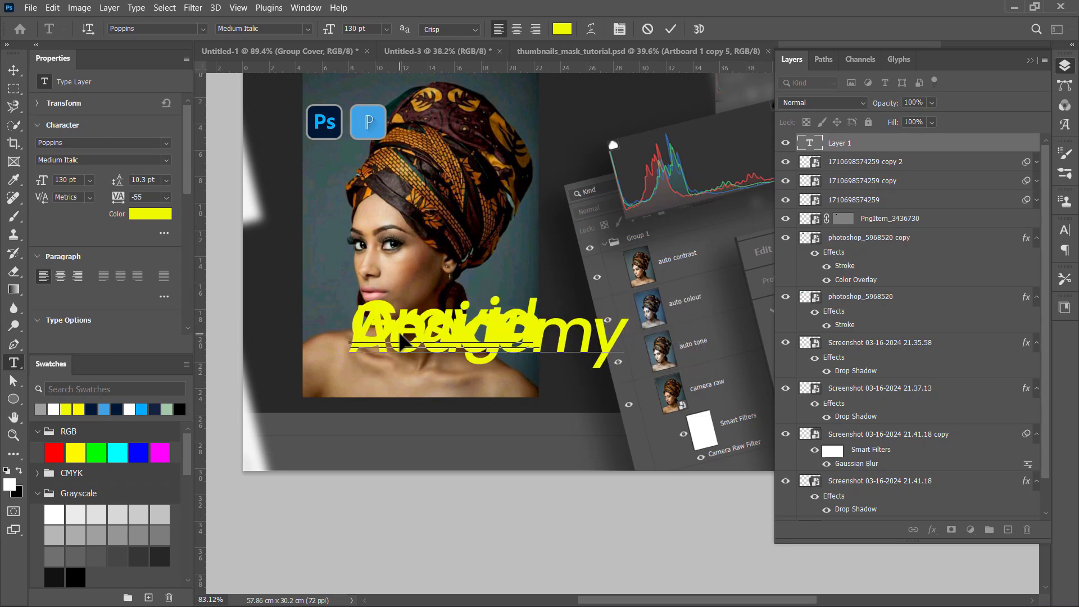
key("ctrl+a")
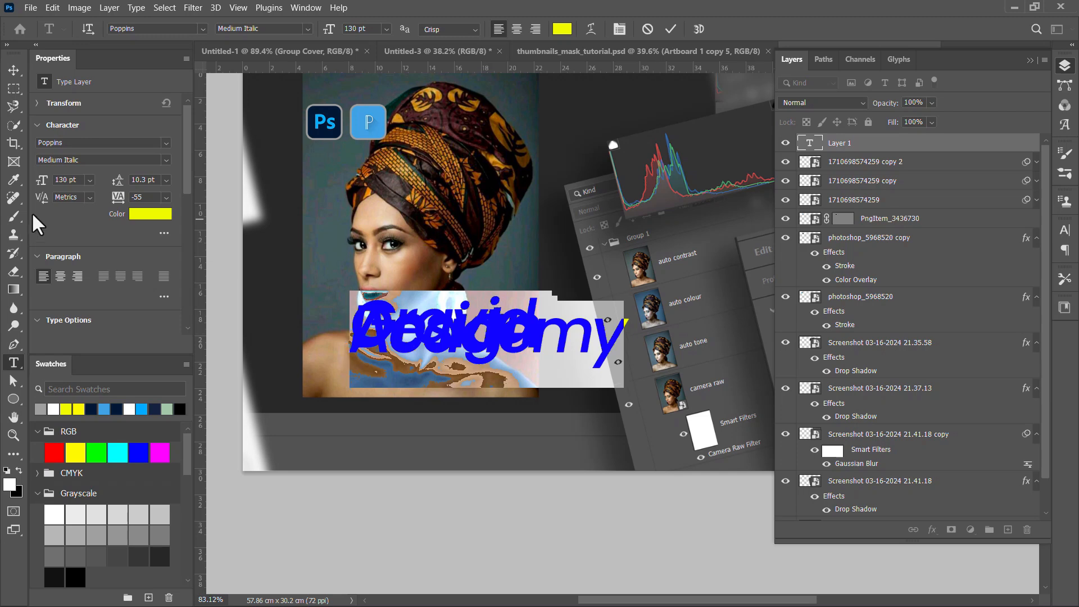
left_click_drag(115, 180, 181, 195)
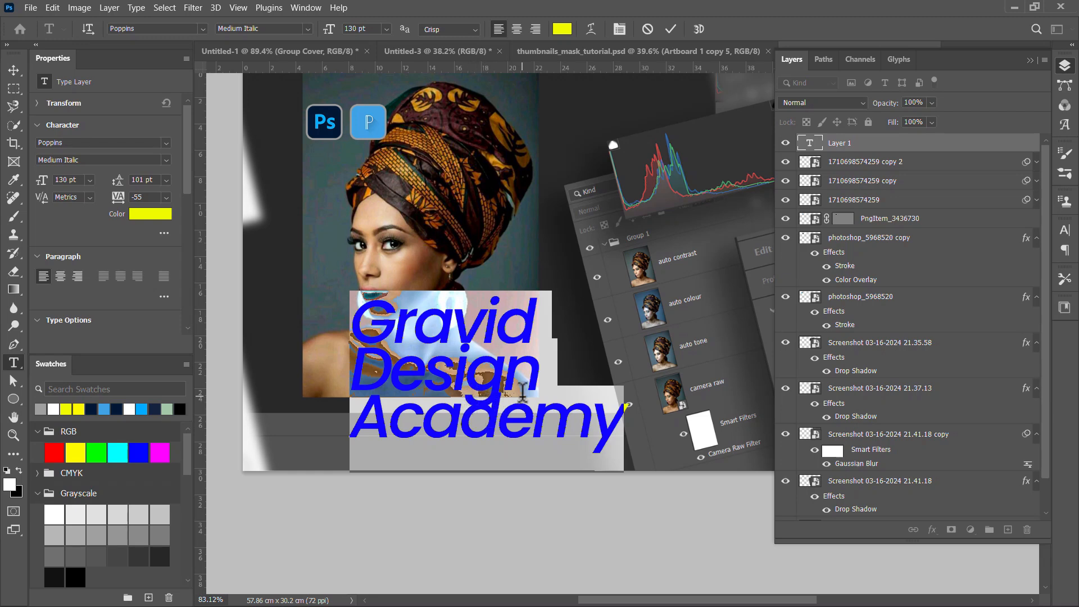
left_click(672, 31)
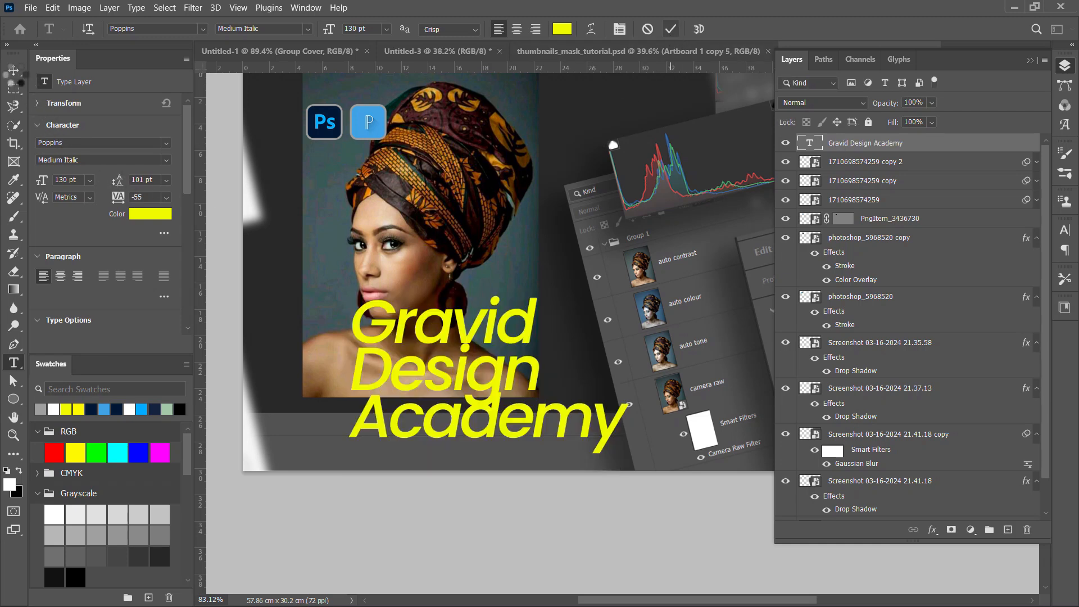
Step: Move the Gravid Design Academy heading to the banner's lower left, with its left edge roughly aligned under the Photoshop icon
left_click(13, 70)
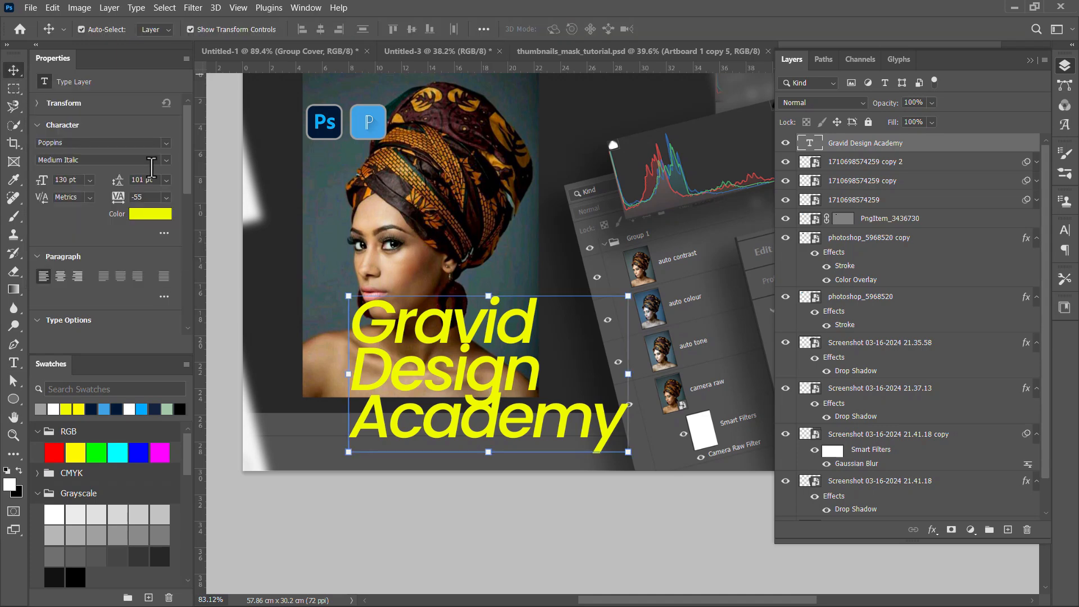
left_click_drag(490, 393, 447, 397)
scroll(447, 398, "down", 5)
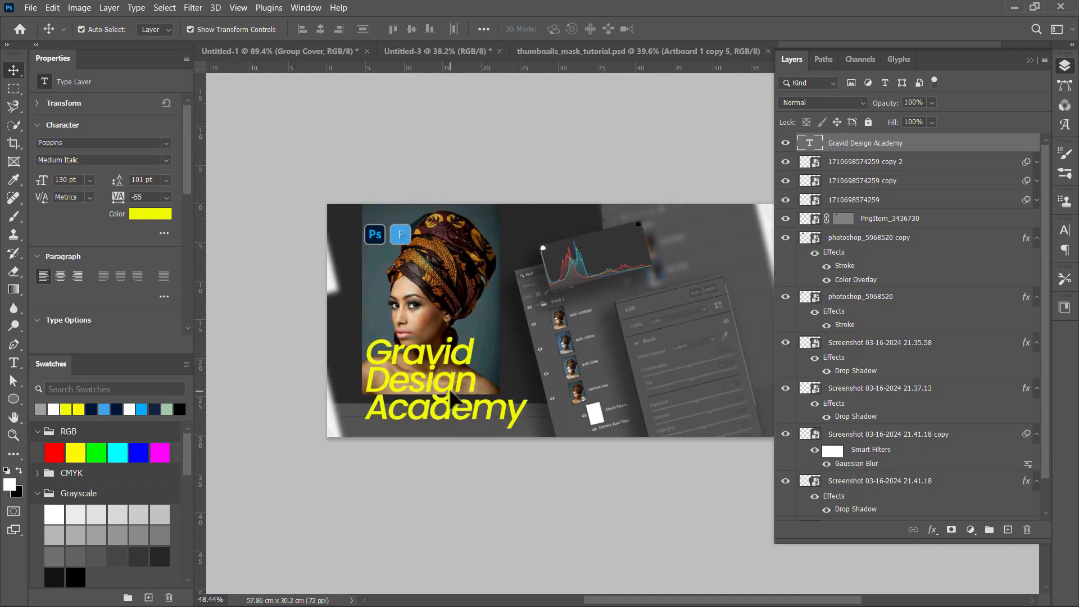
left_click_drag(450, 391, 451, 390)
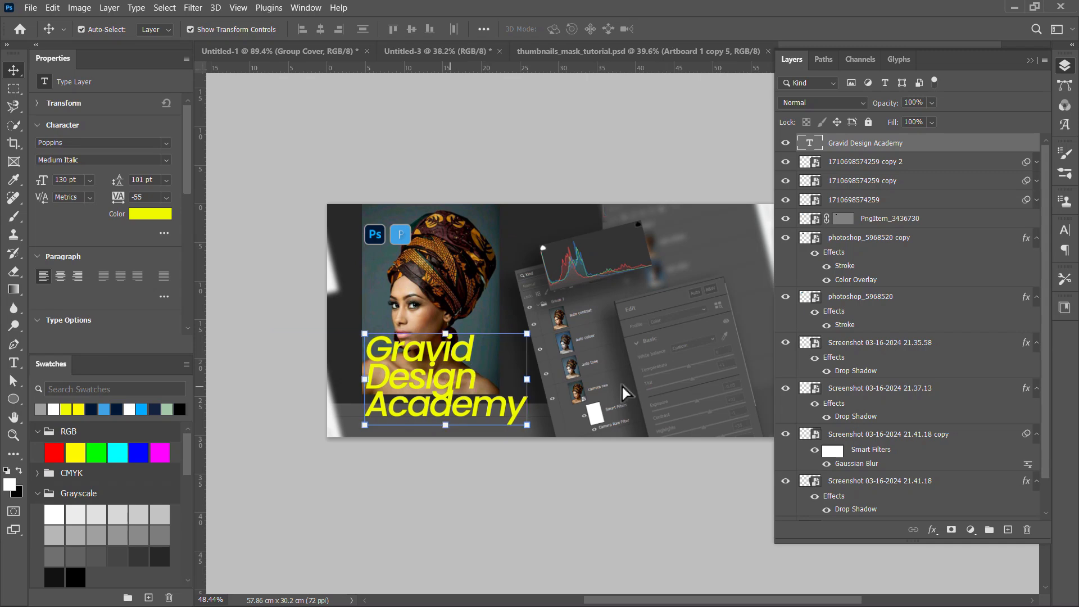
scroll(621, 398, "down", 2)
left_click_drag(662, 392, 532, 371)
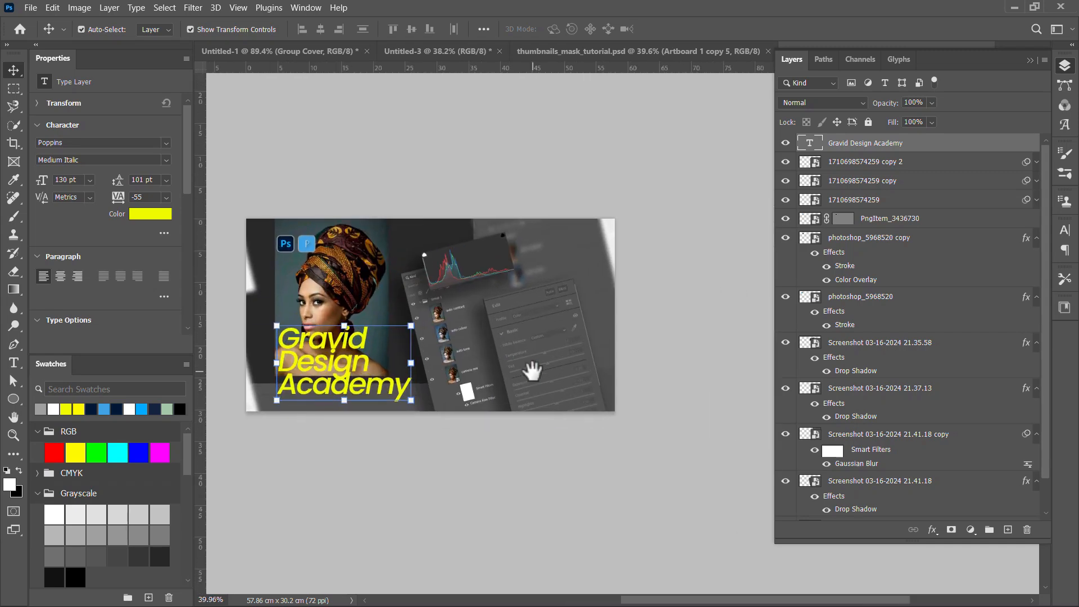
Step: Copy "Graphic Design Simplified" from the Notepad document, check its placement in Group Cover.jpg and return to Photoshop
key("alt+Tab")
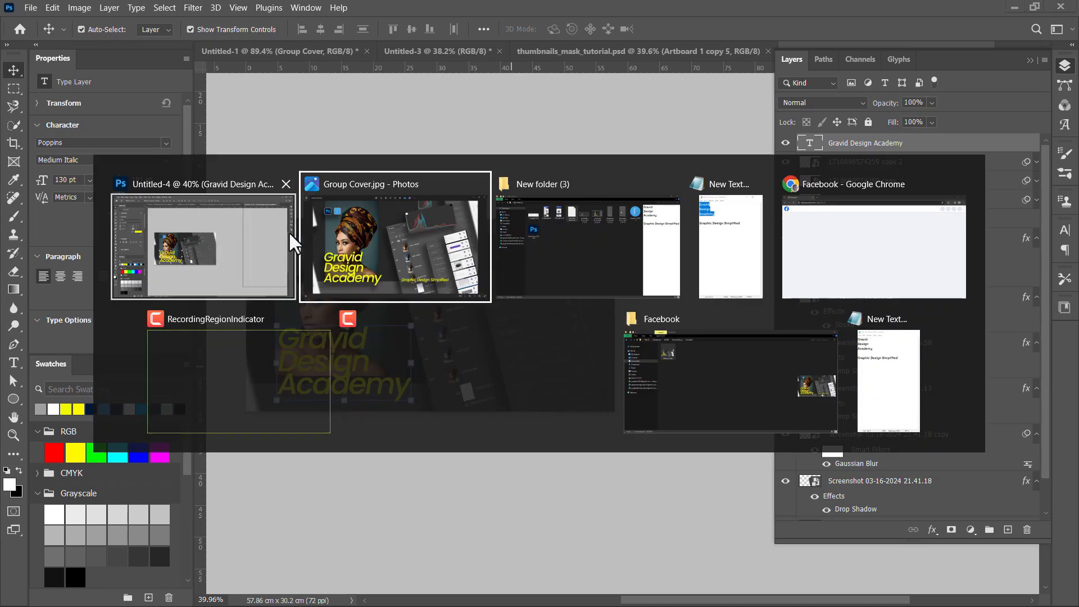
left_click(706, 247)
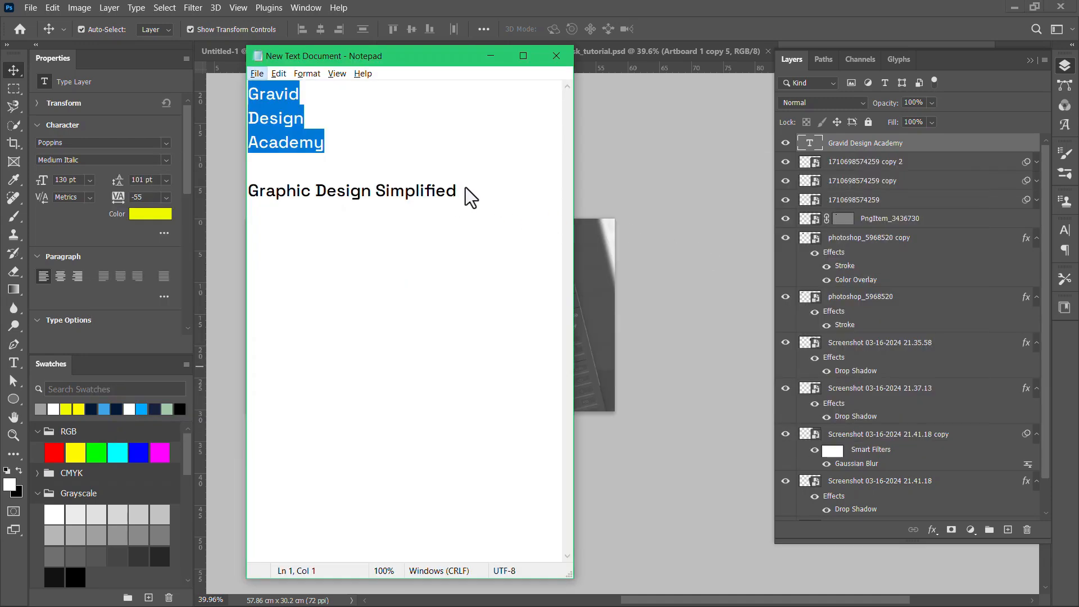
left_click_drag(466, 191, 247, 200)
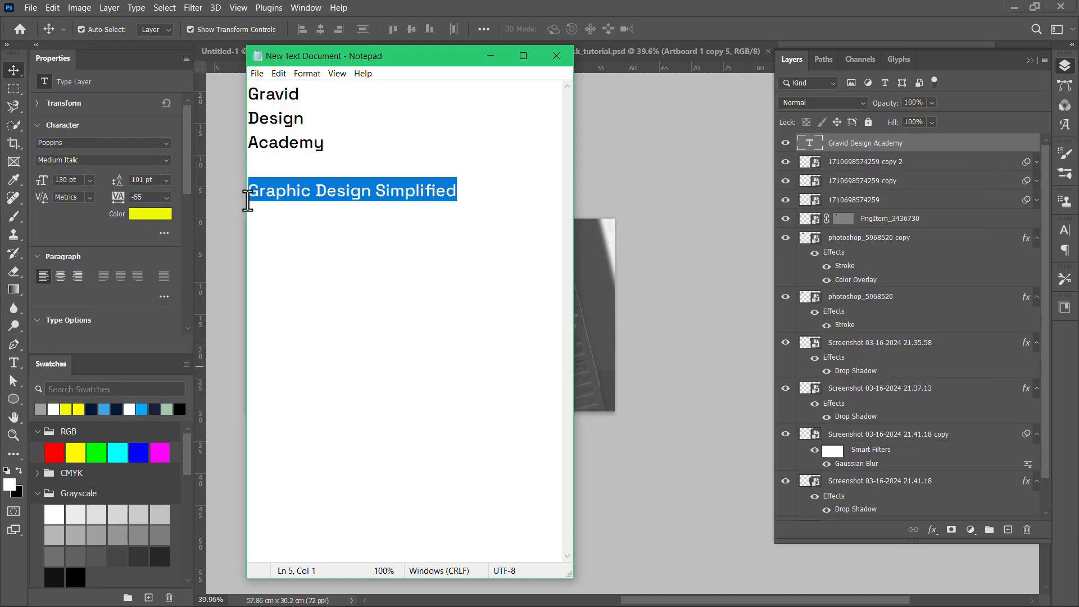
key("alt+Tab")
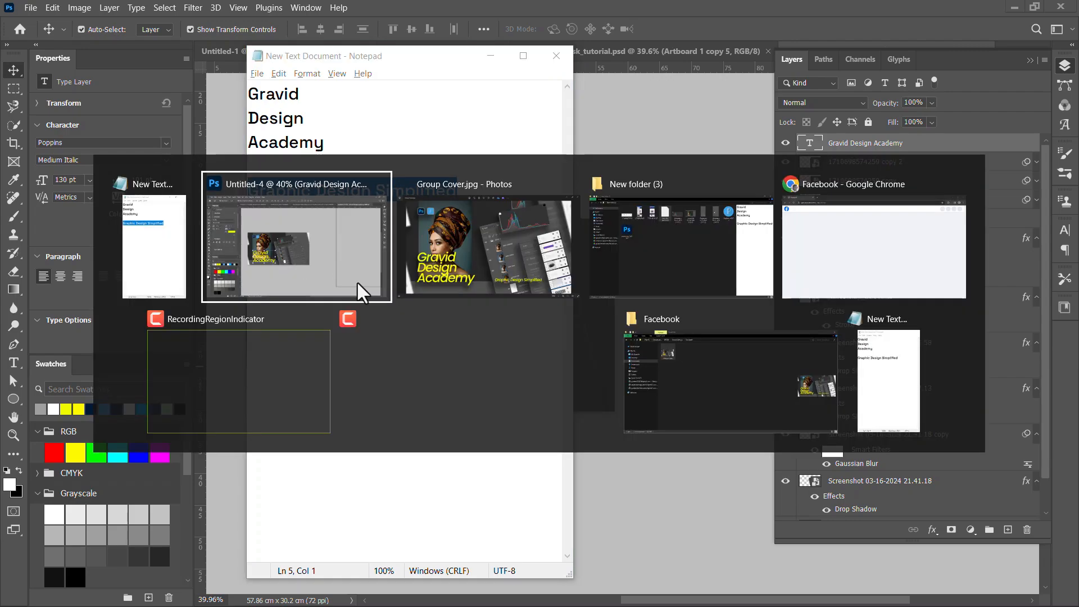
left_click(558, 283)
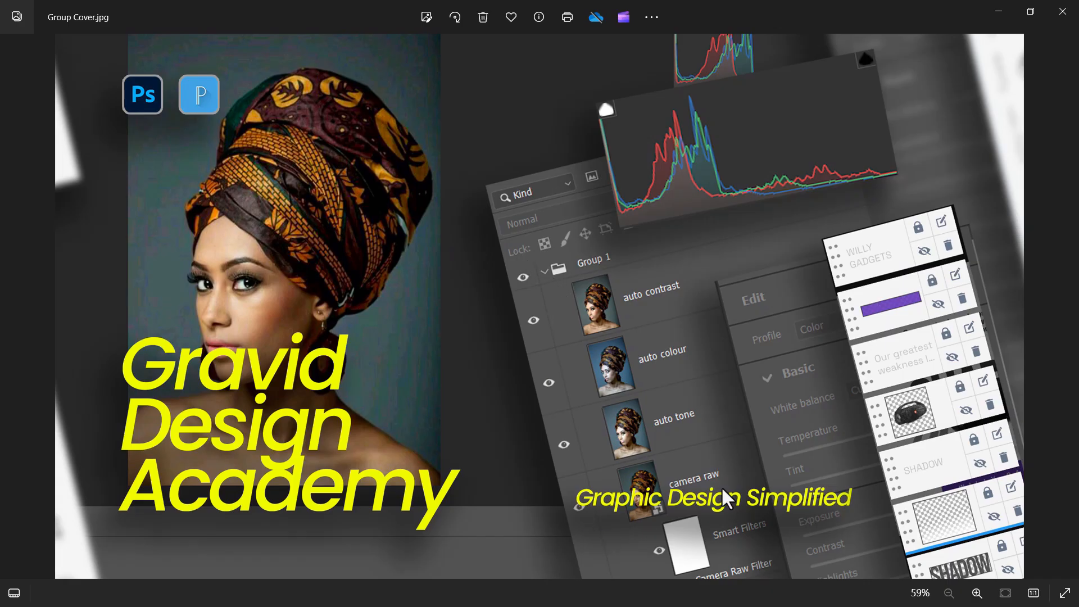
key("alt+Tab")
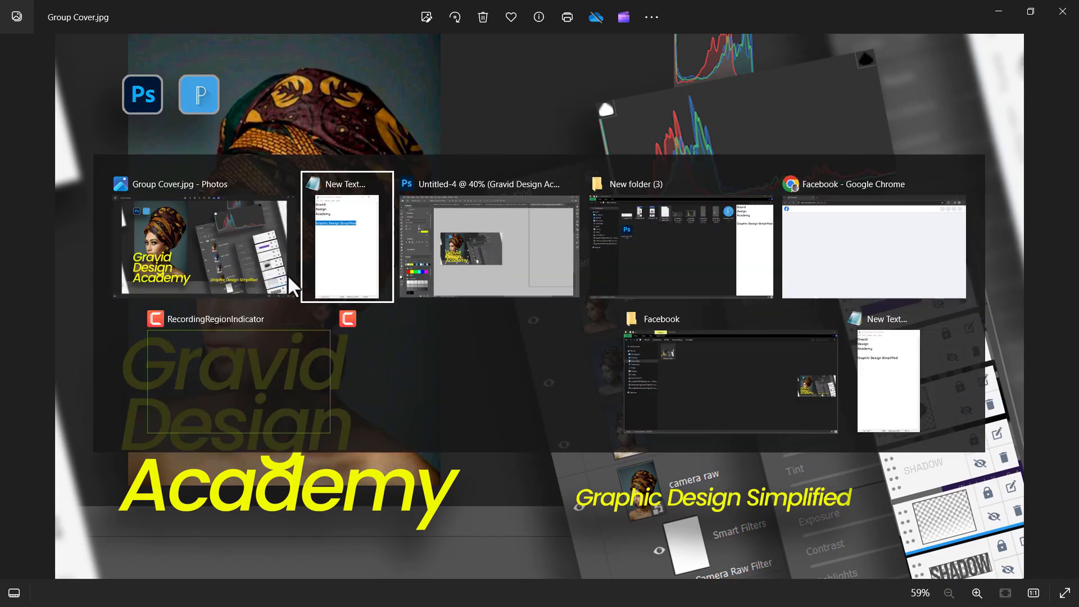
left_click(505, 257)
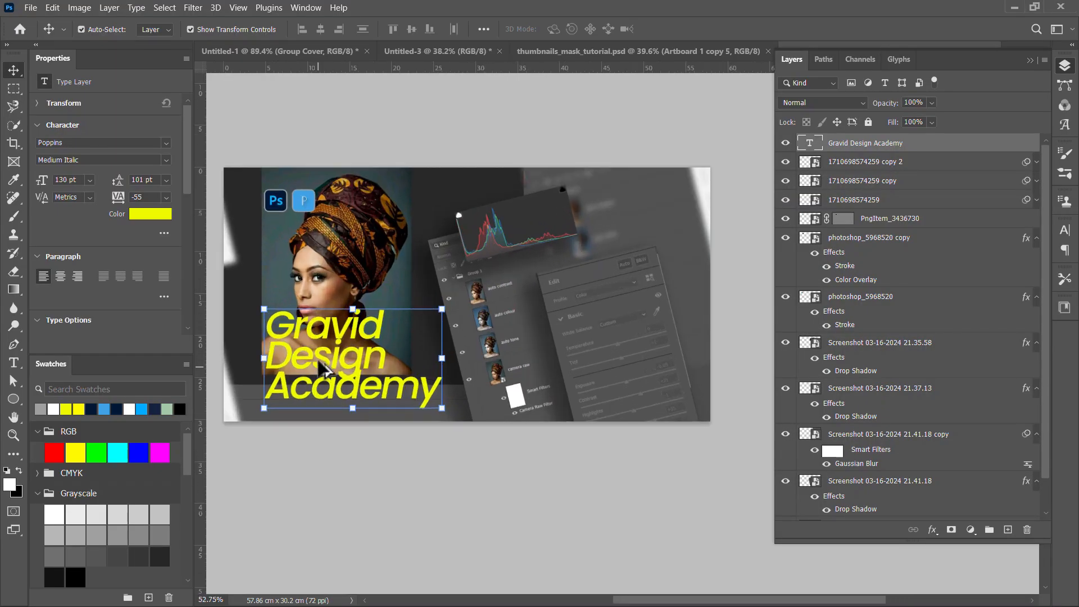
Step: Duplicate the Gravid Design Academy heading over the right-hand screenshots and replace the copy's text with "Graphic Design Simplified"
left_click_drag(326, 368, 537, 371)
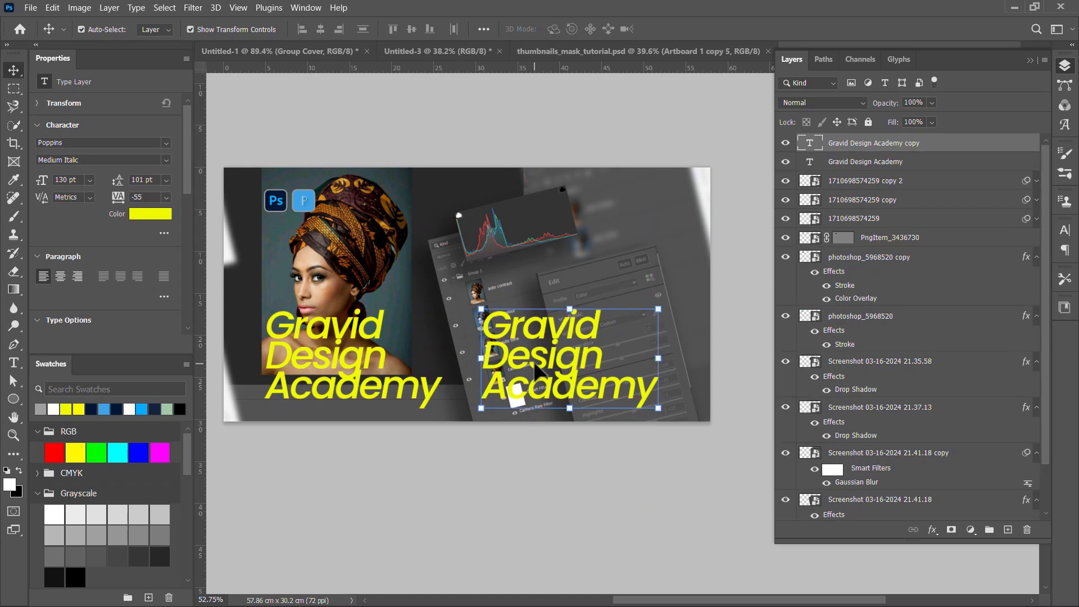
double_click(537, 369)
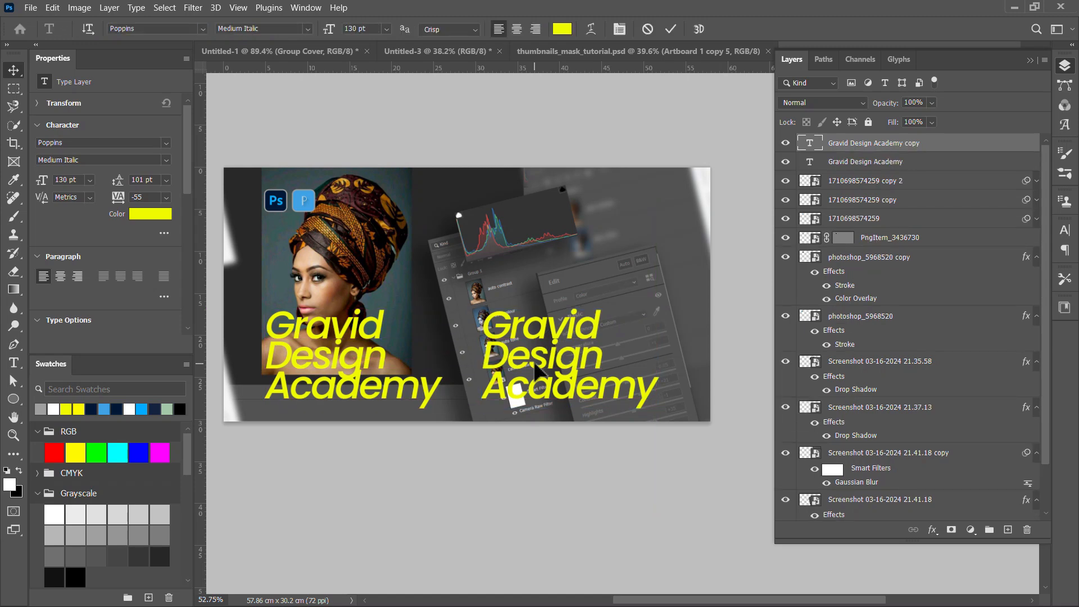
key("ctrl+v")
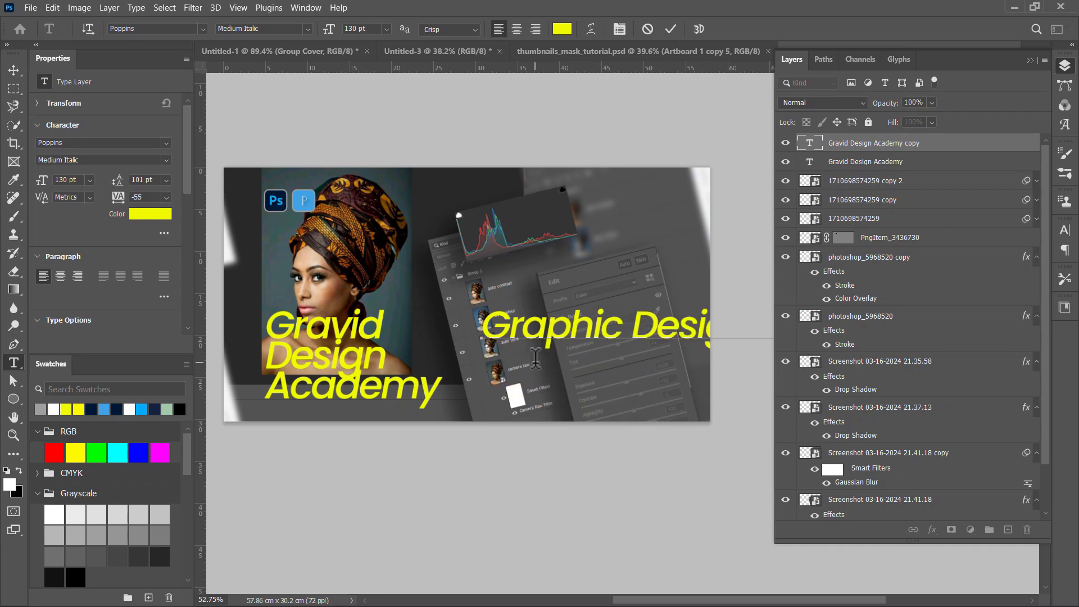
Step: Select all of the "Graphic Design Simplified" text, copy the /1.618 divisor and apply it to reduce the font size to 80.35 pt
key("ctrl+a")
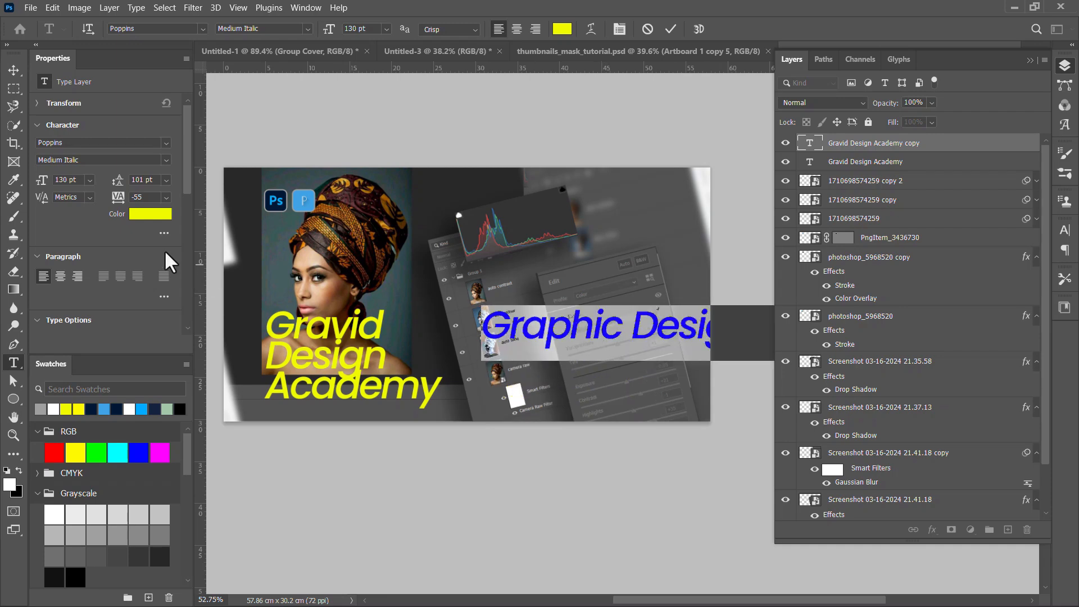
left_click(81, 180)
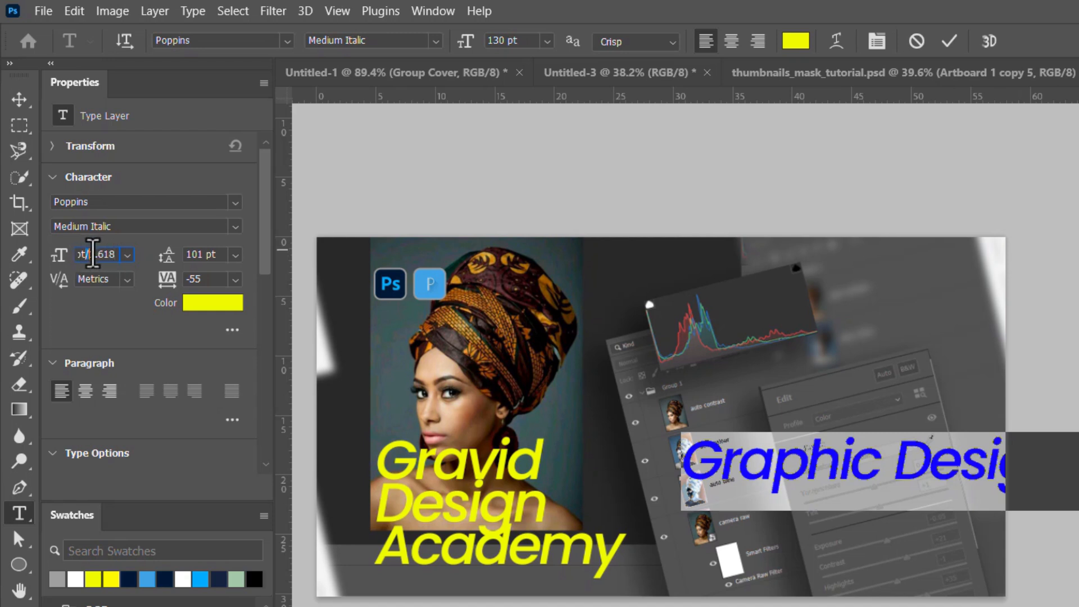
left_click_drag(93, 254, 124, 256)
key("ctrl+c")
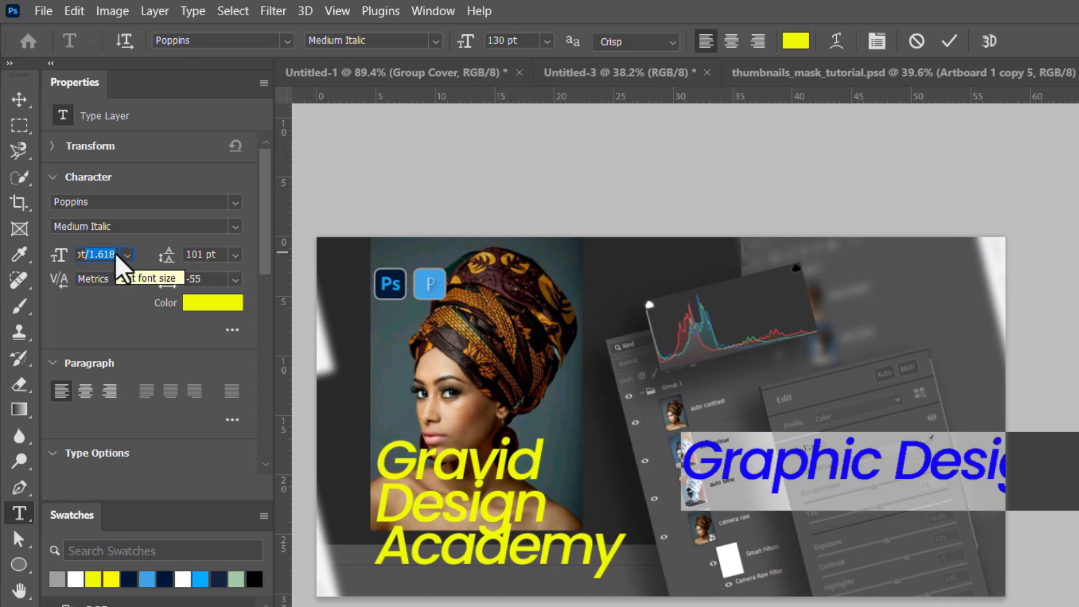
key("Return")
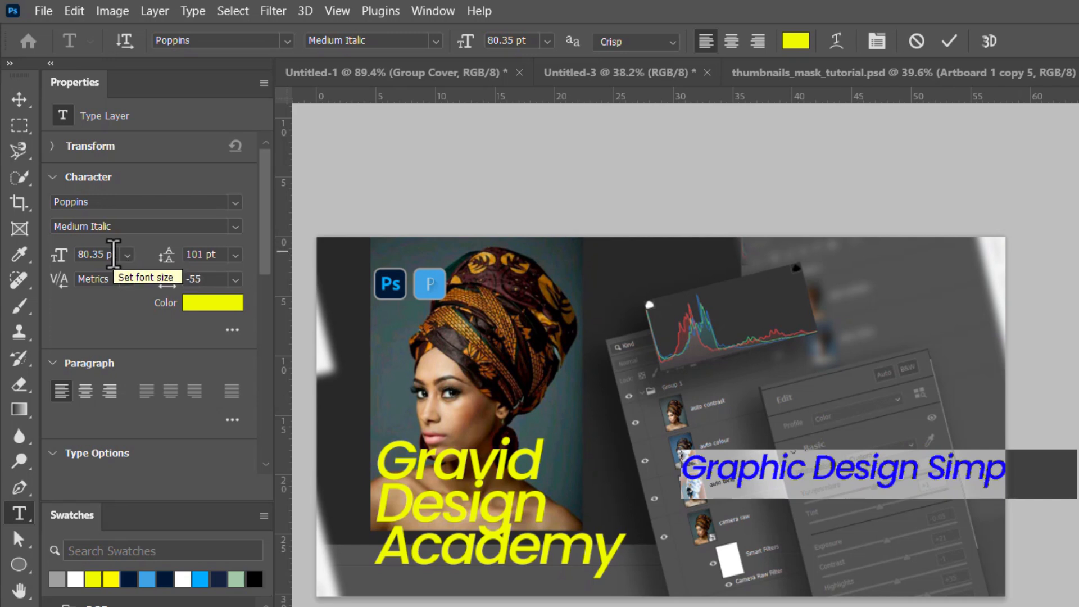
Step: Divide the "Graphic Design Simplified" font size by 1.618 twice, down to 30.69 pt, and commit the text
left_click(120, 253)
left_click(116, 254)
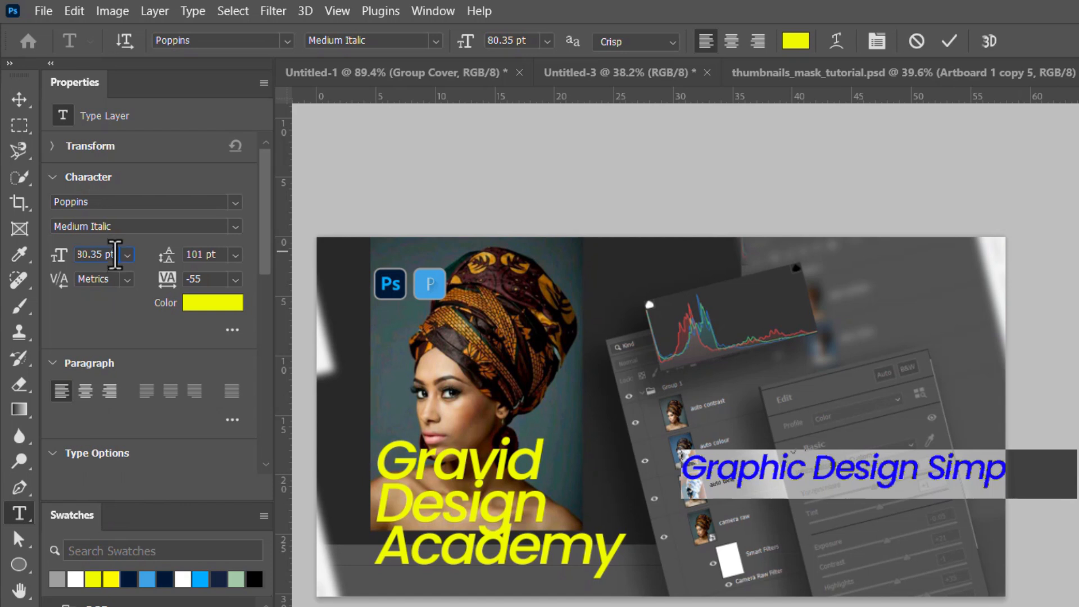
type("/1.618")
key("Return")
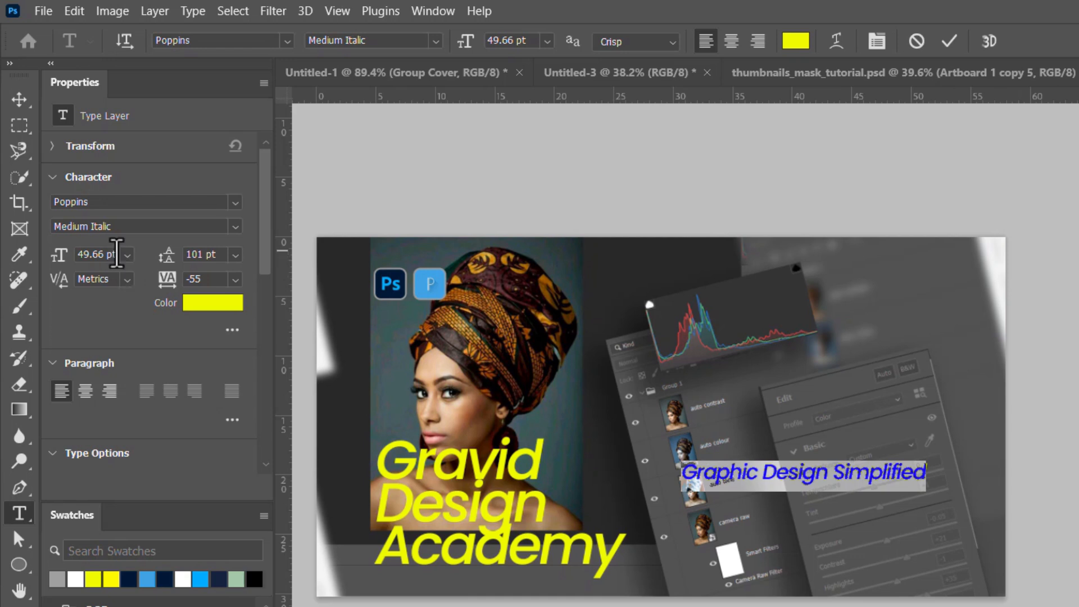
left_click(114, 254)
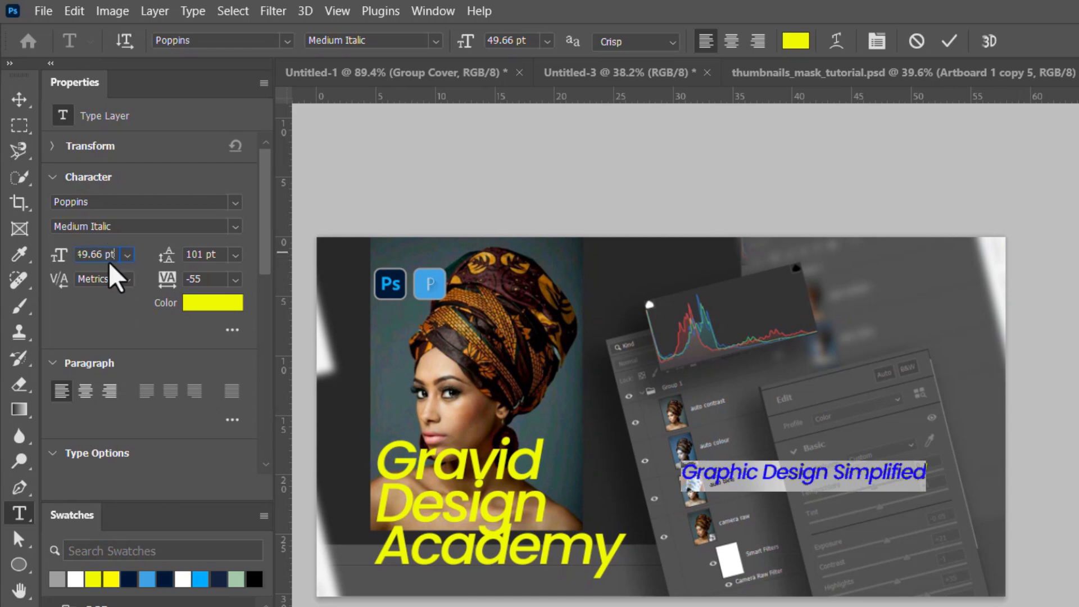
key("ctrl+v")
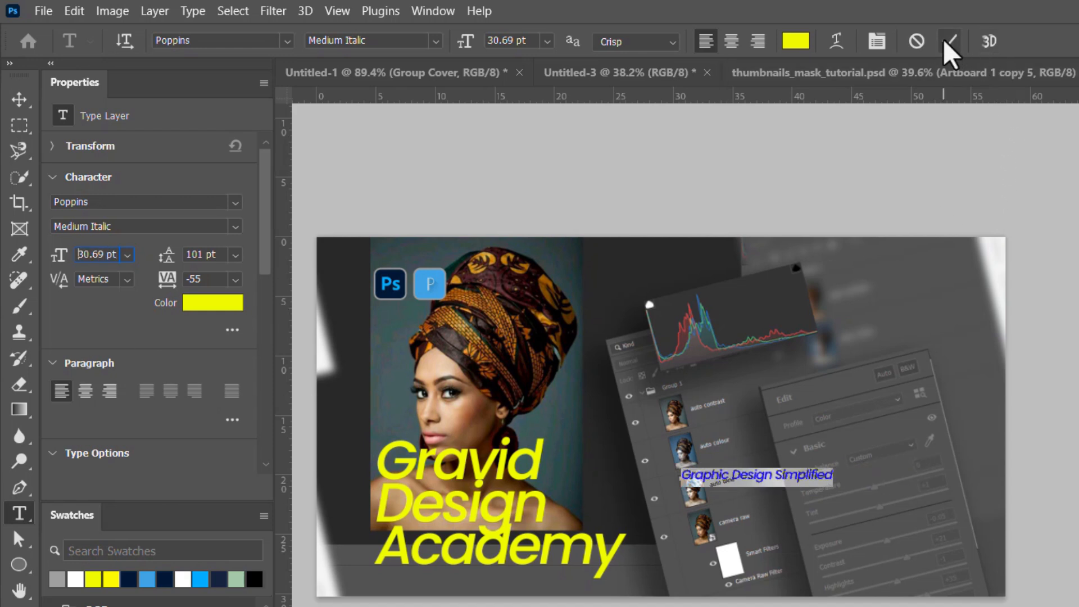
key("ctrl+Return")
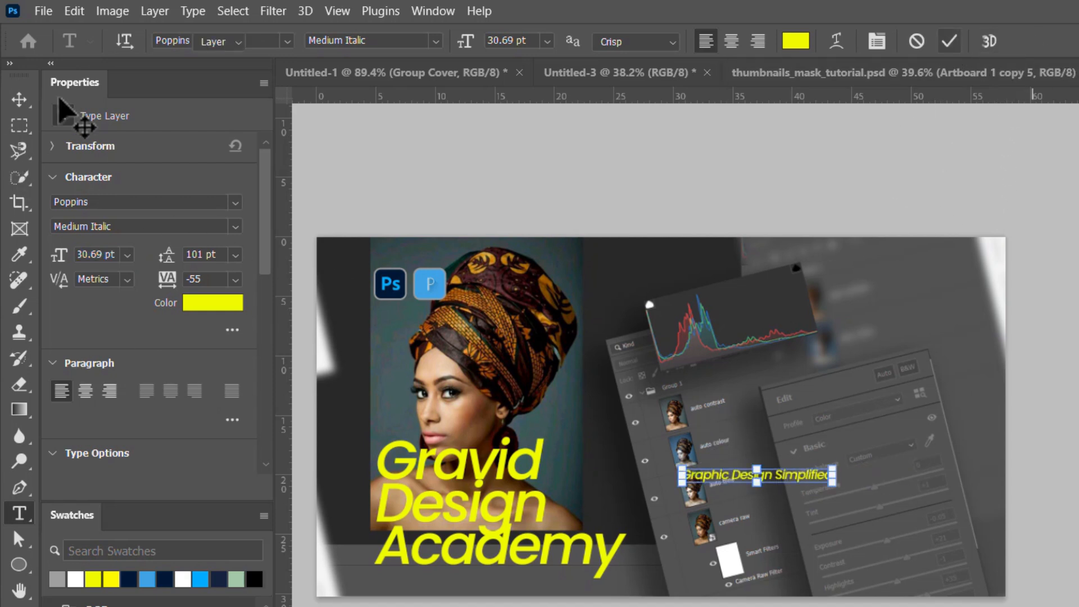
Step: Move "Graphic Design Simplified" to the banner's lower right, scale it to about 121% and place it just right of the white filter mask
key("v")
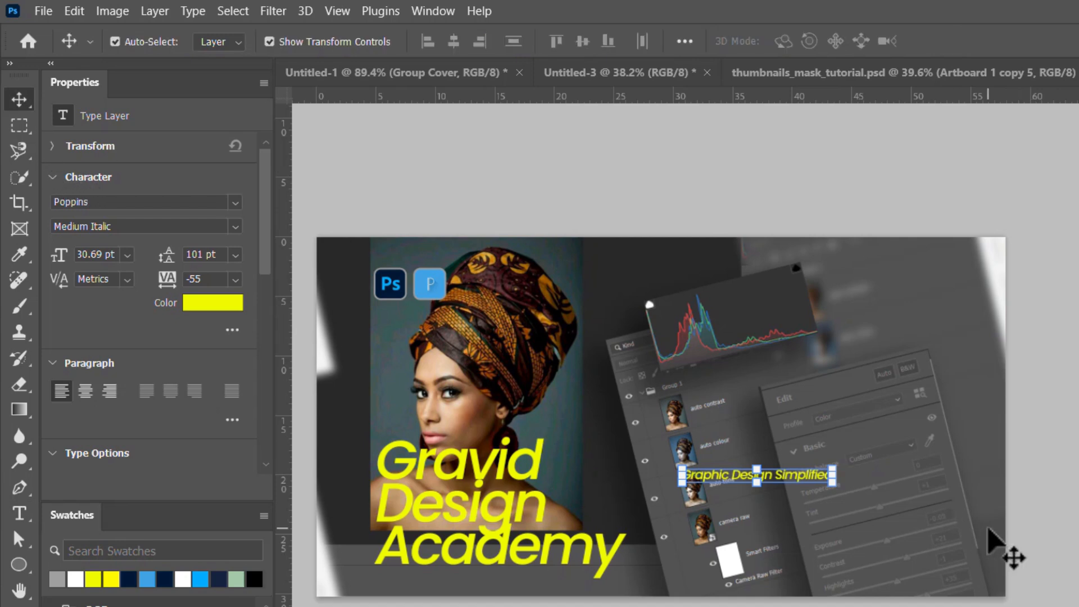
scroll(778, 493, "up", 1)
scroll(821, 473, "down", 1)
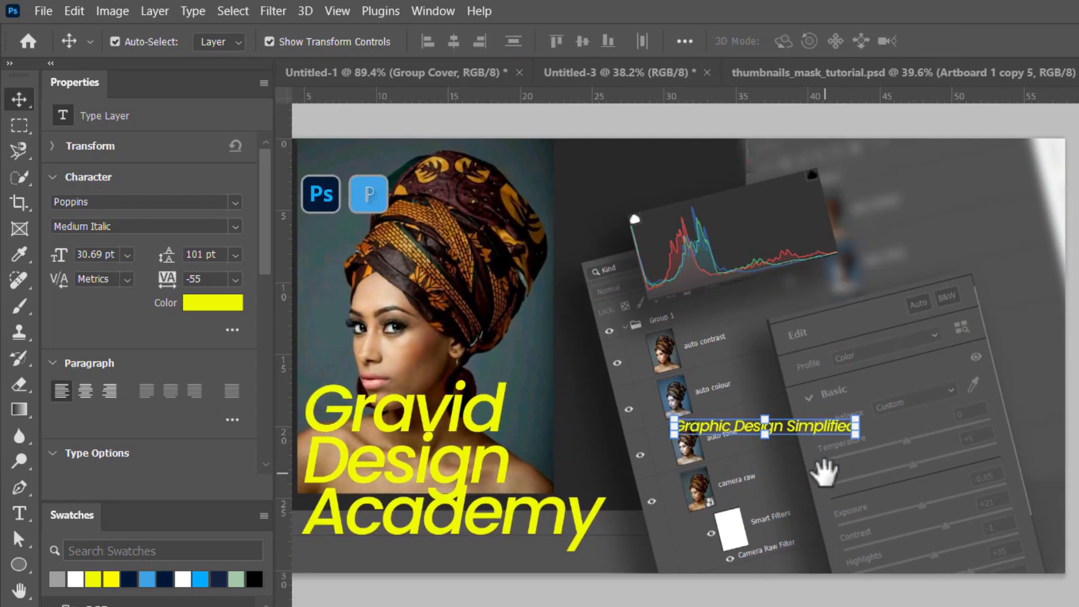
left_click_drag(826, 444, 875, 552)
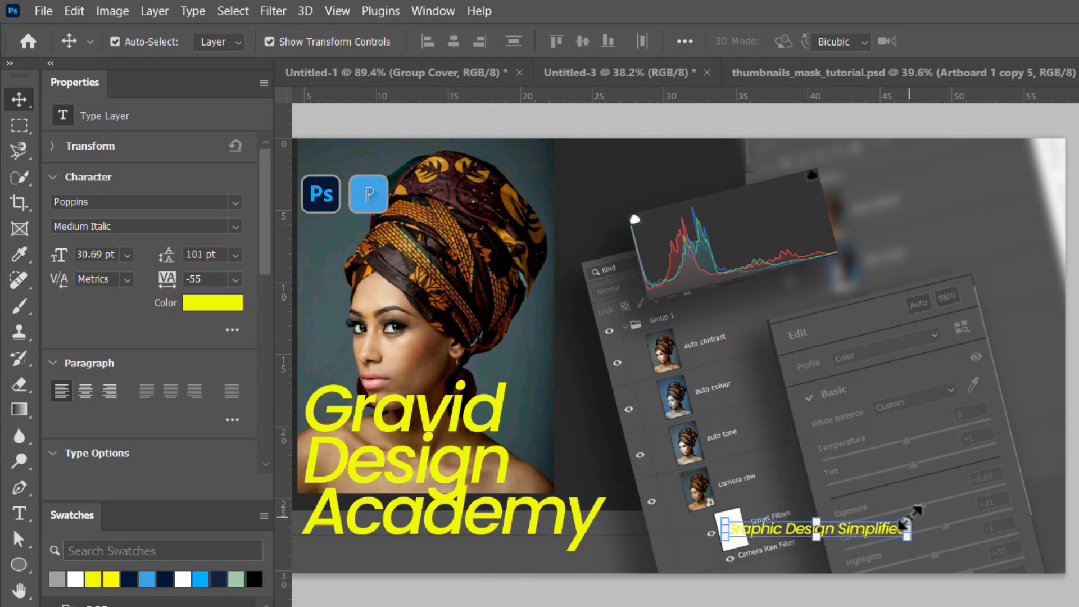
left_click_drag(909, 522, 951, 508)
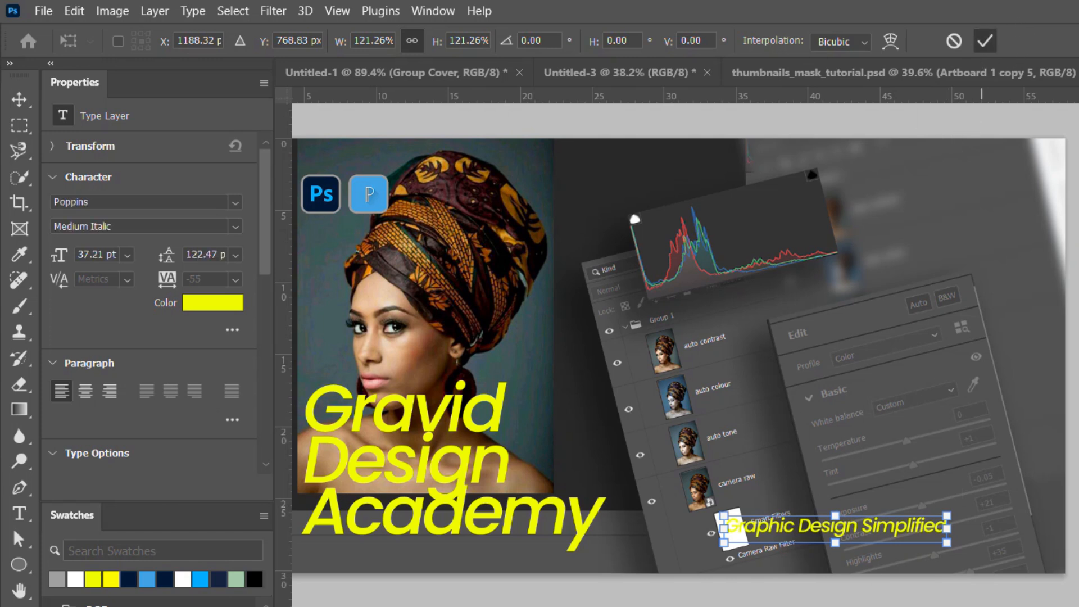
left_click(837, 602)
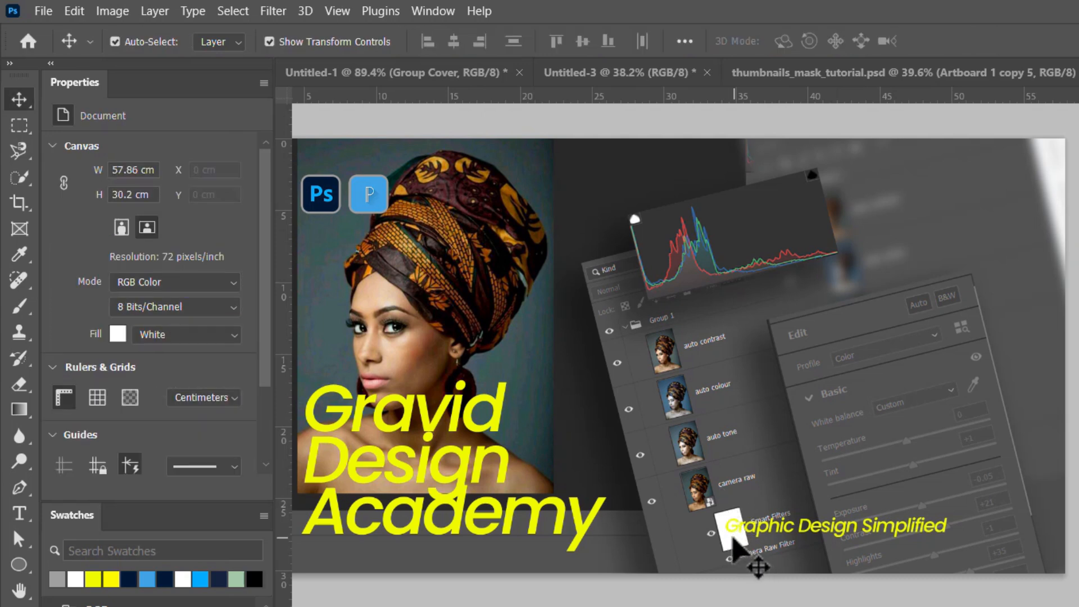
left_click_drag(811, 525, 835, 523)
left_click_drag(838, 531, 838, 531)
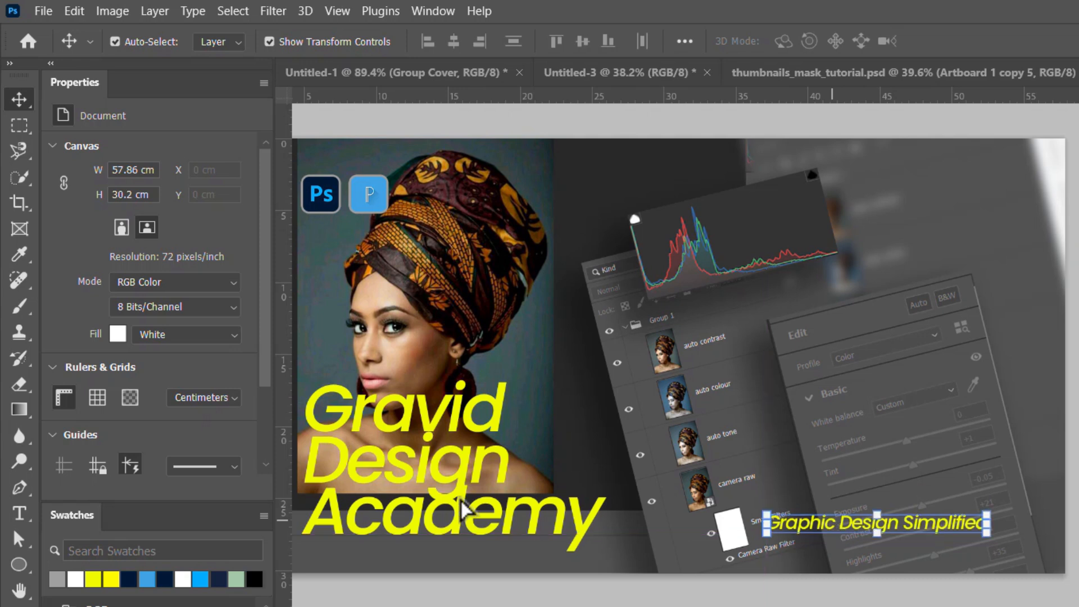
Step: Copy the layer style of Screenshot 03-16-2024 21.37.13 and paste it onto the Gravid Design Academy text layer
left_click(483, 442)
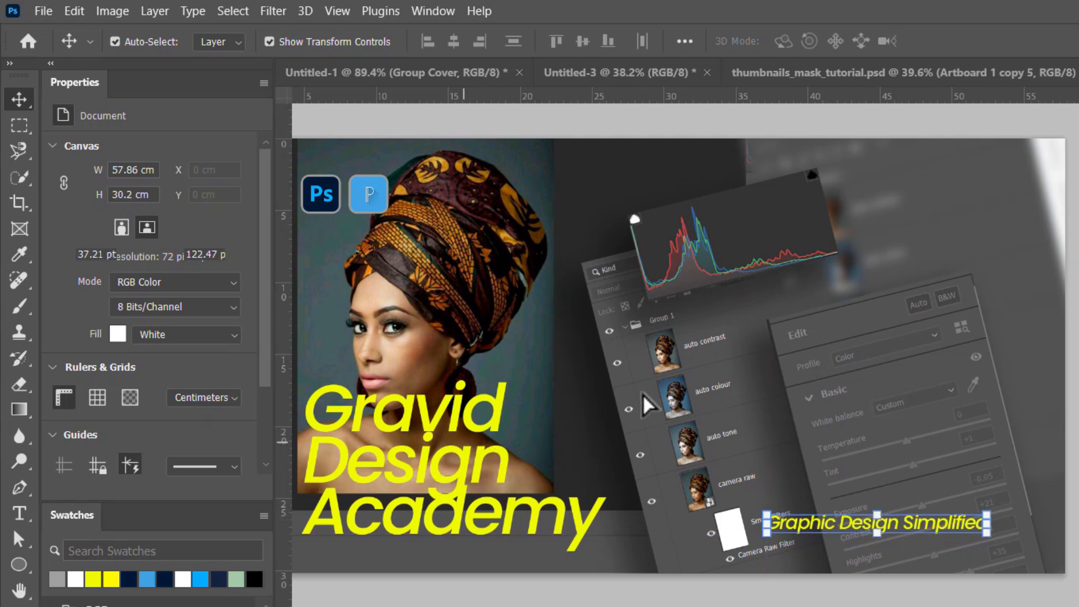
left_click(836, 403)
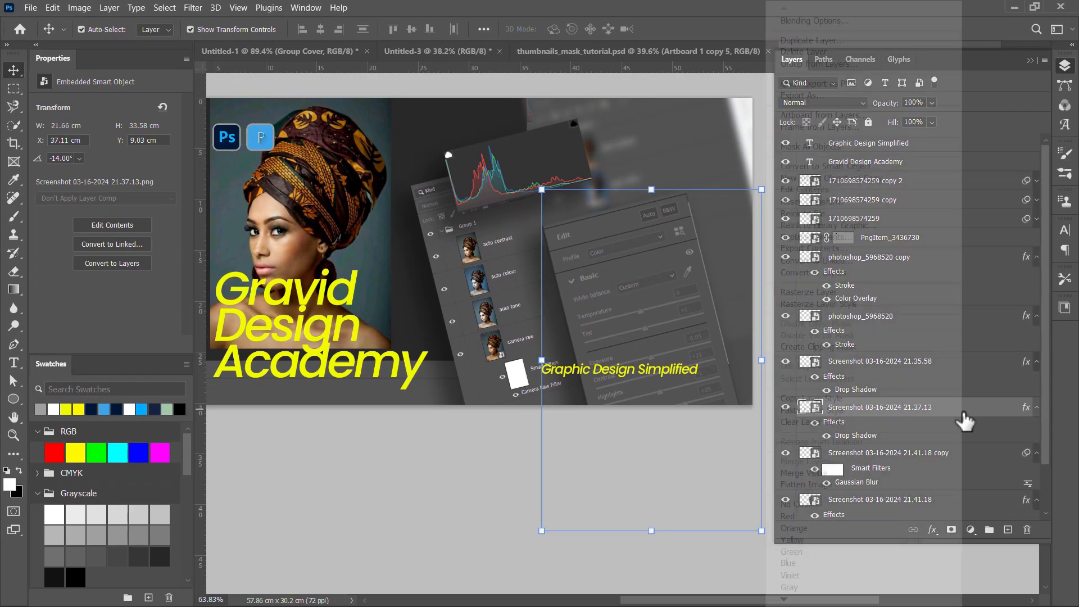
right_click(960, 444)
left_click(848, 399)
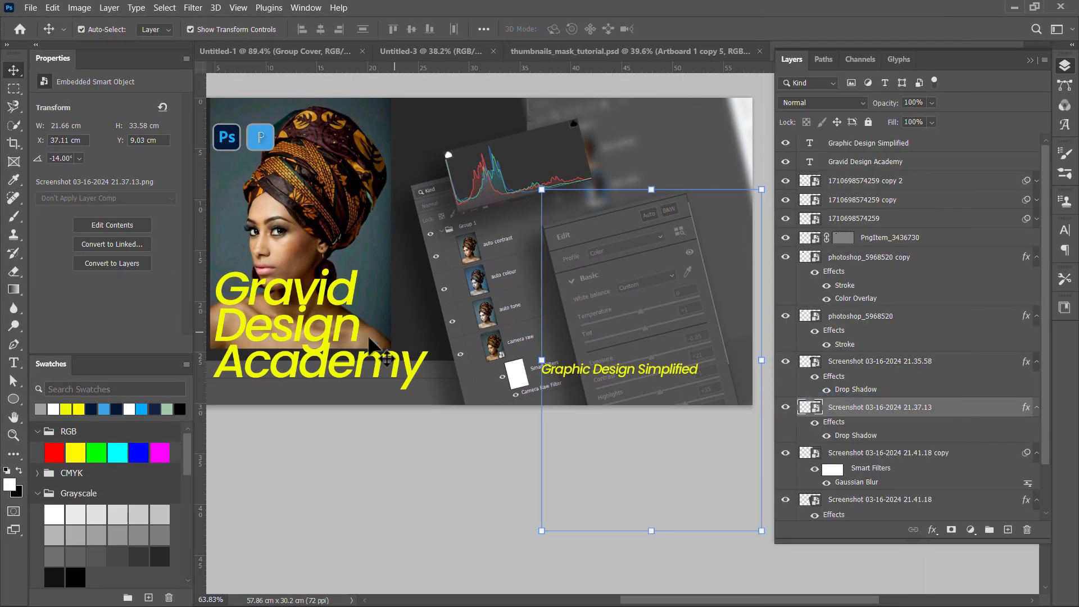
left_click(952, 160)
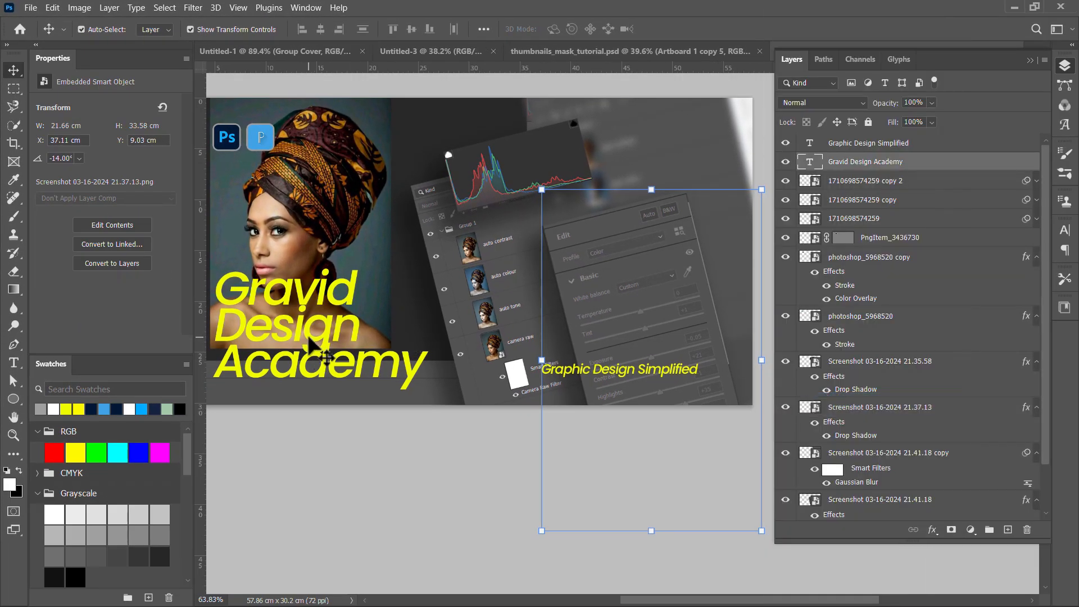
right_click(944, 163)
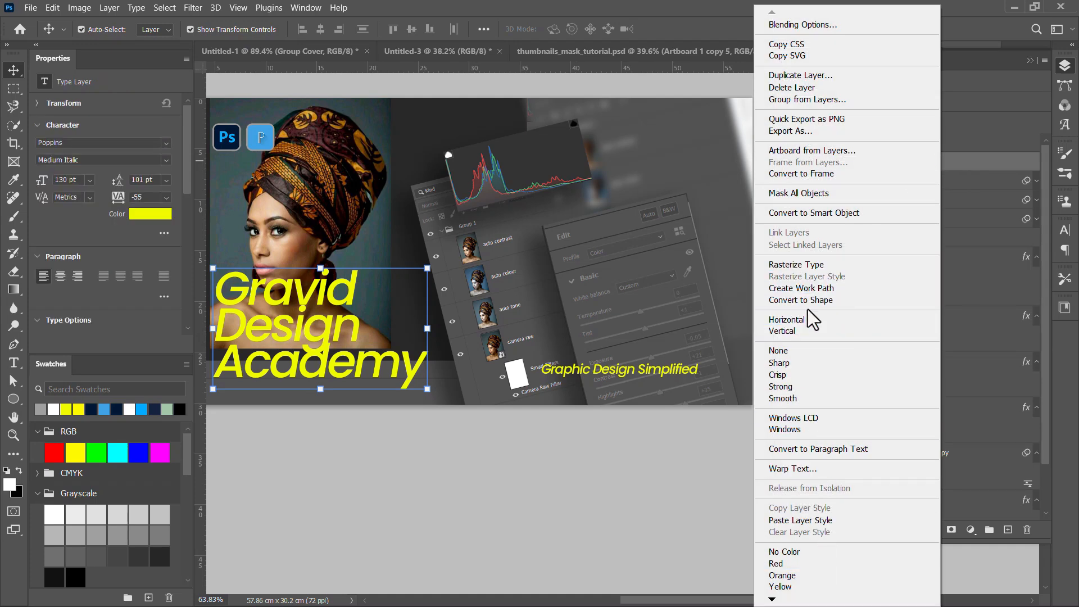
left_click(804, 519)
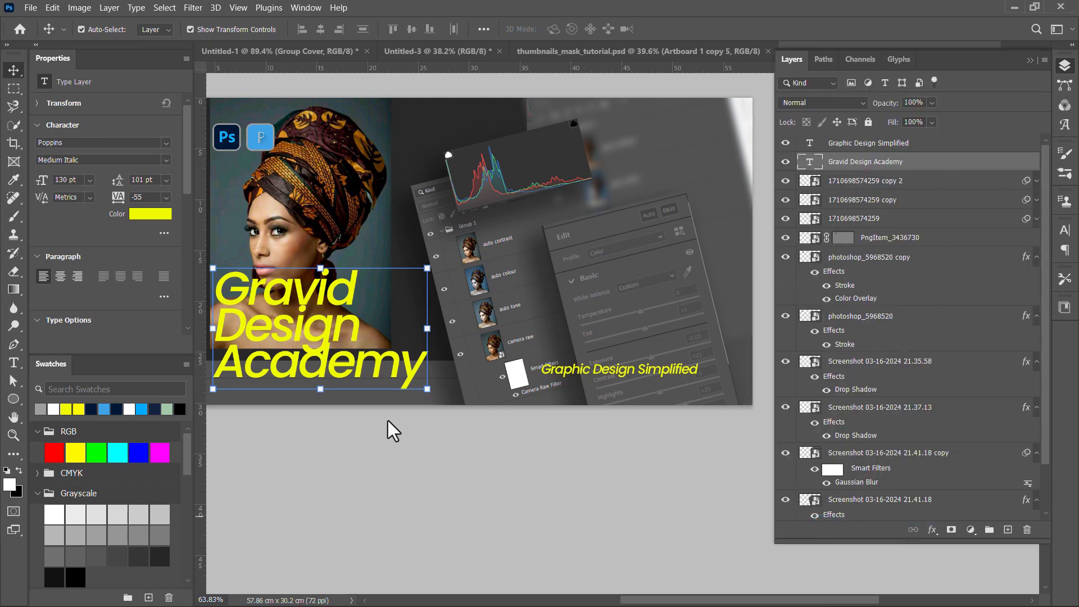
Step: Paste the copied drop shadow style onto the "Graphic Design Simplified" text layer
scroll(342, 354, "down", 3)
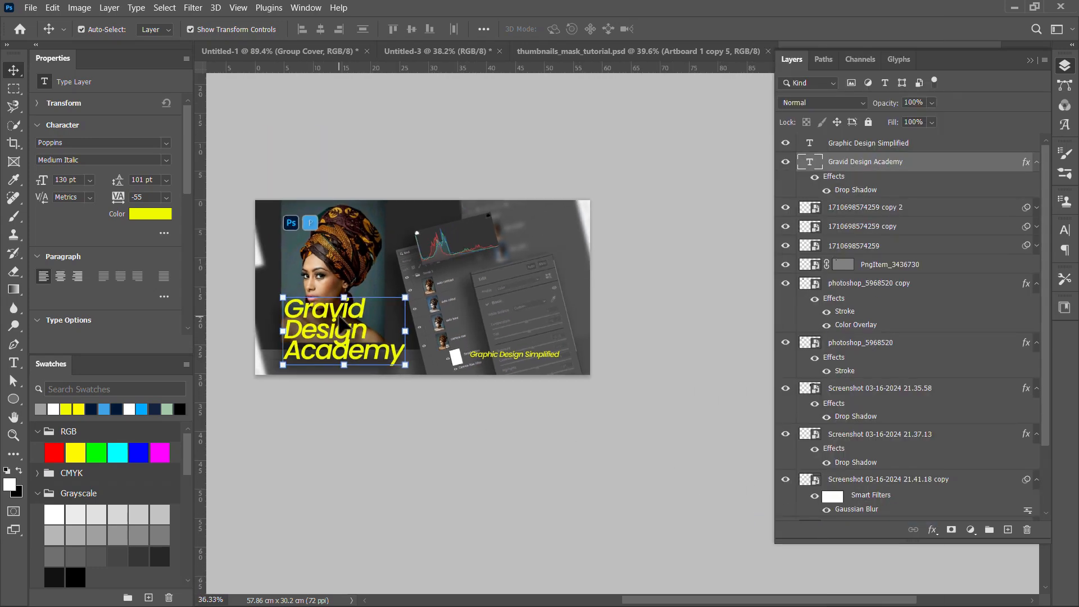
scroll(432, 336, "up", 2)
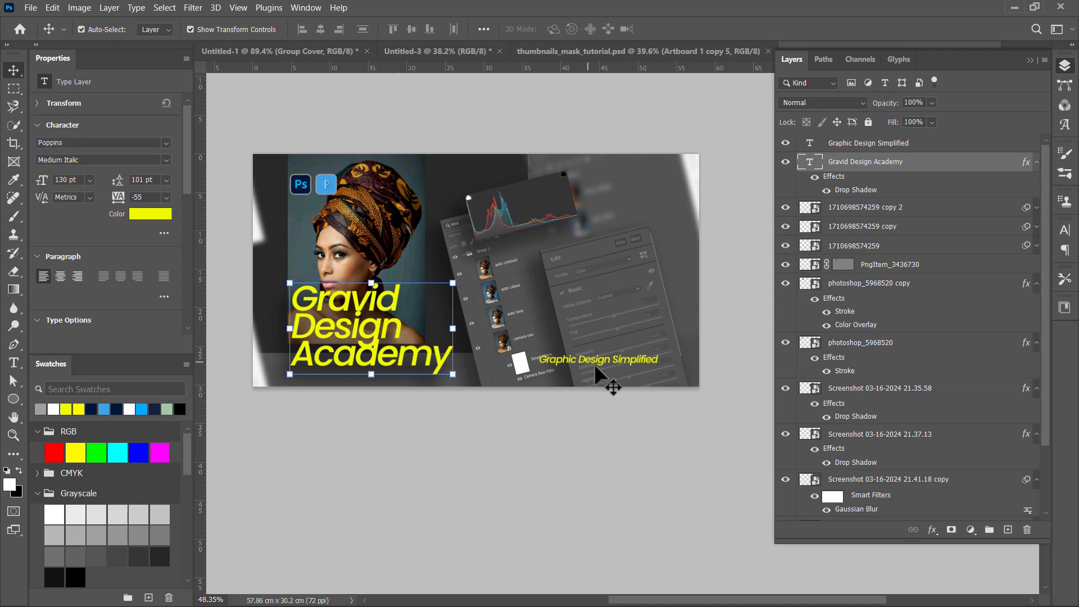
left_click(598, 357)
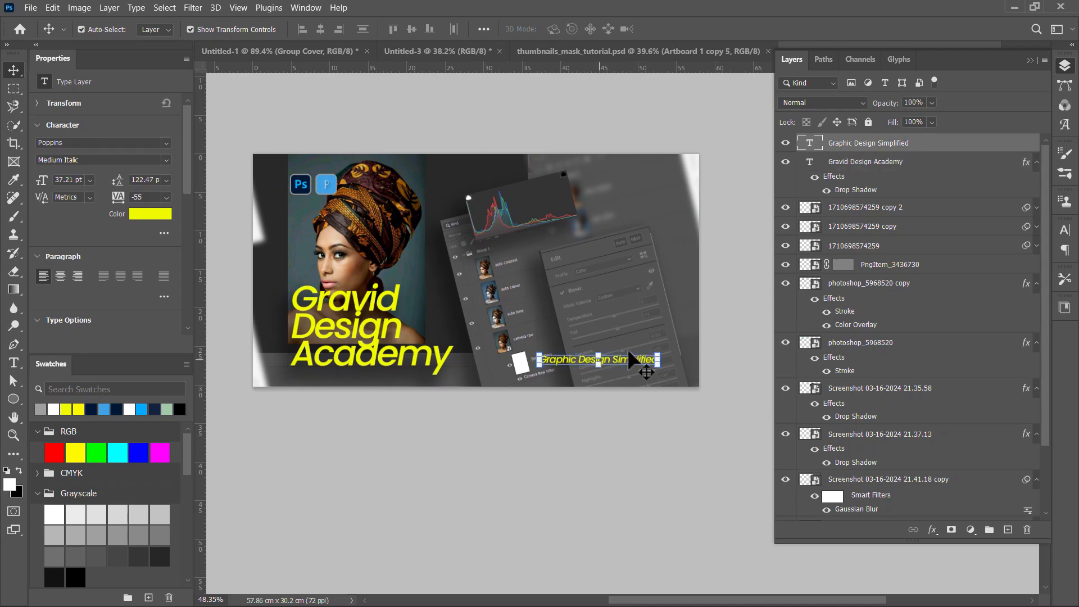
right_click(931, 144)
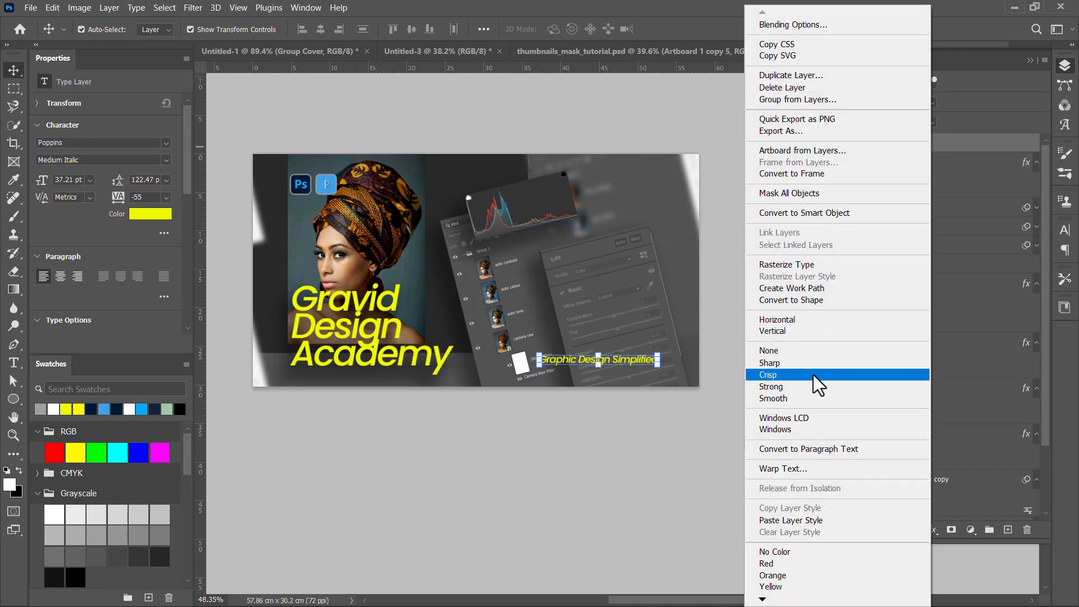
left_click(800, 521)
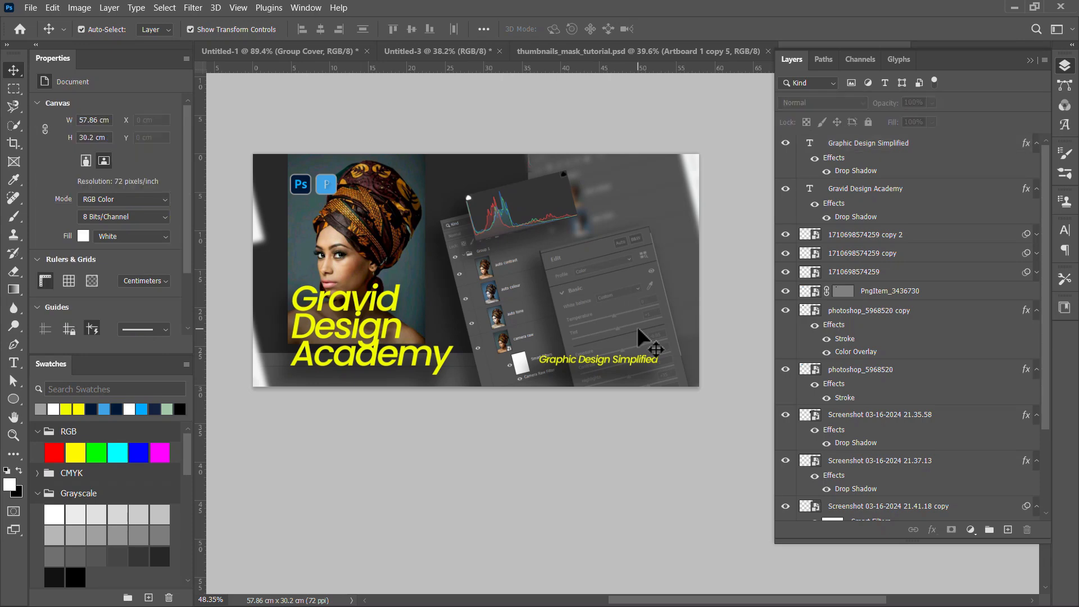
key("alt+Tab")
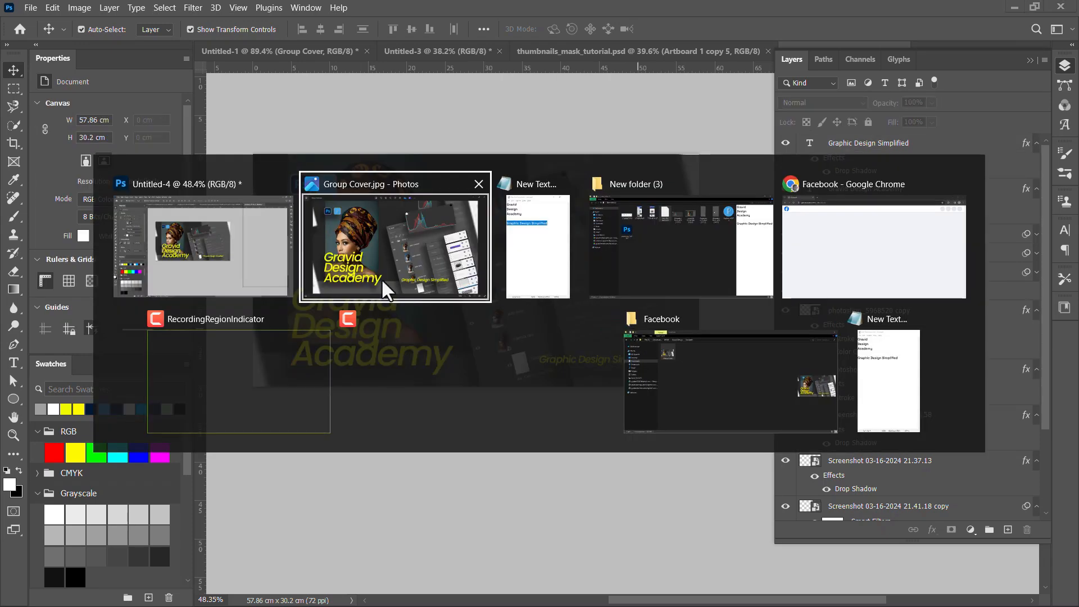
left_click(416, 250)
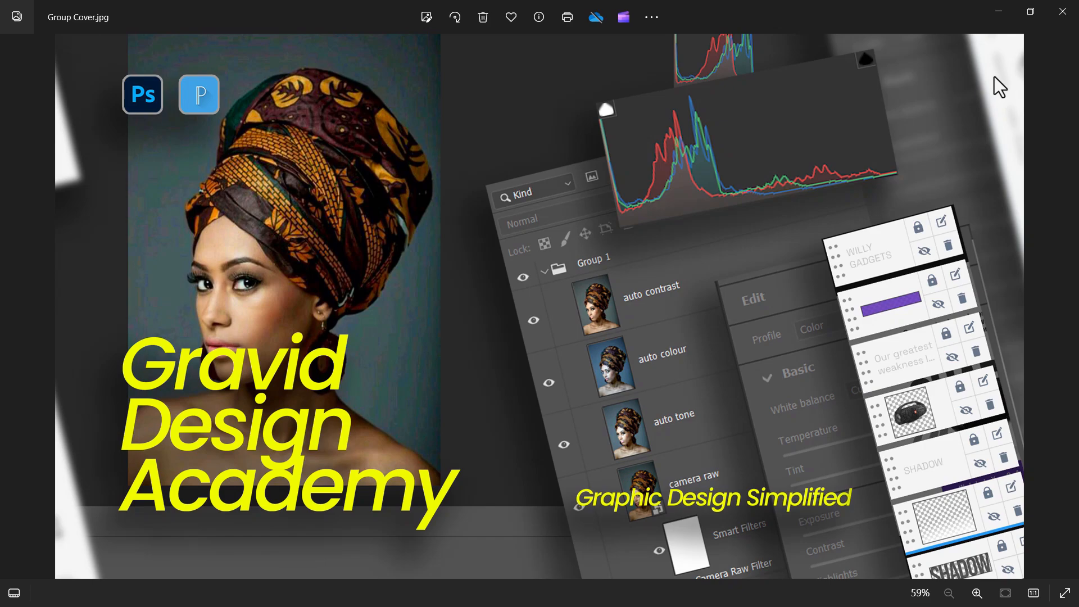
key("alt+Tab")
left_click(394, 261)
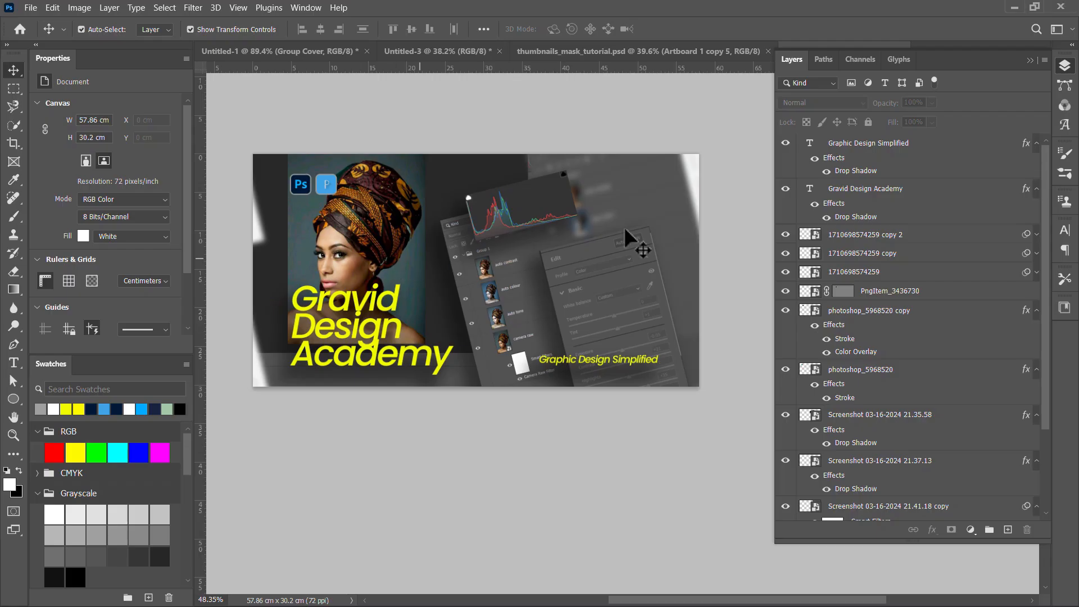
left_click(703, 179)
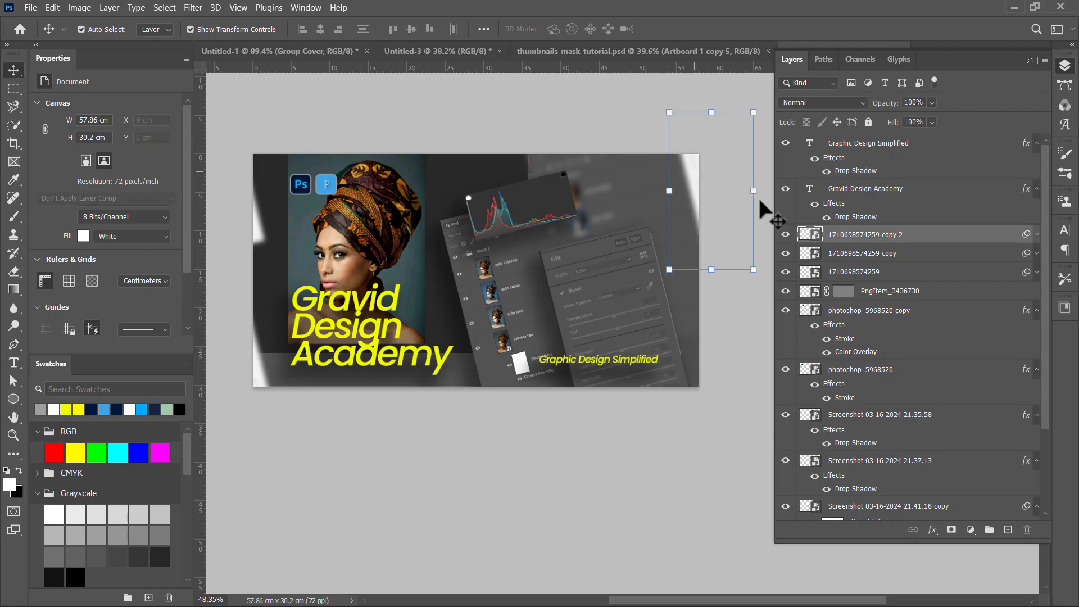
right_click(987, 242)
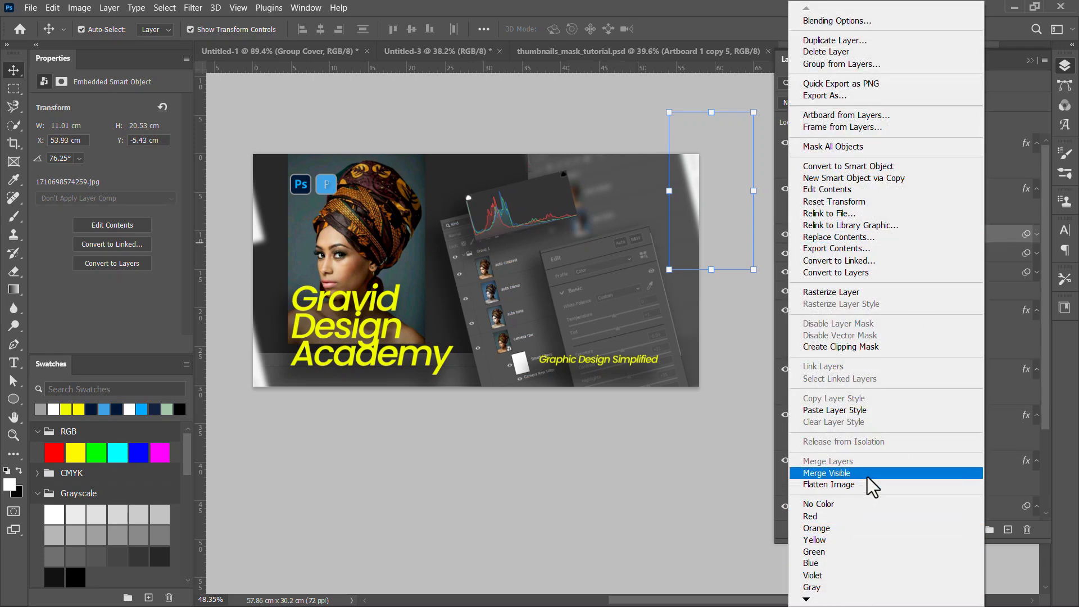
left_click(871, 414)
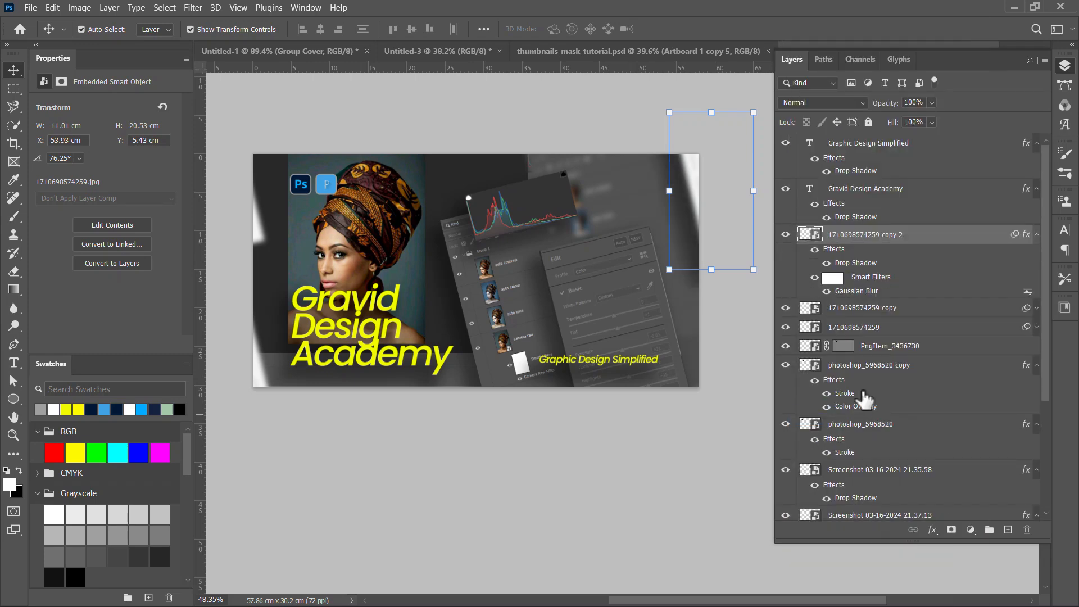
left_click_drag(688, 190, 679, 193)
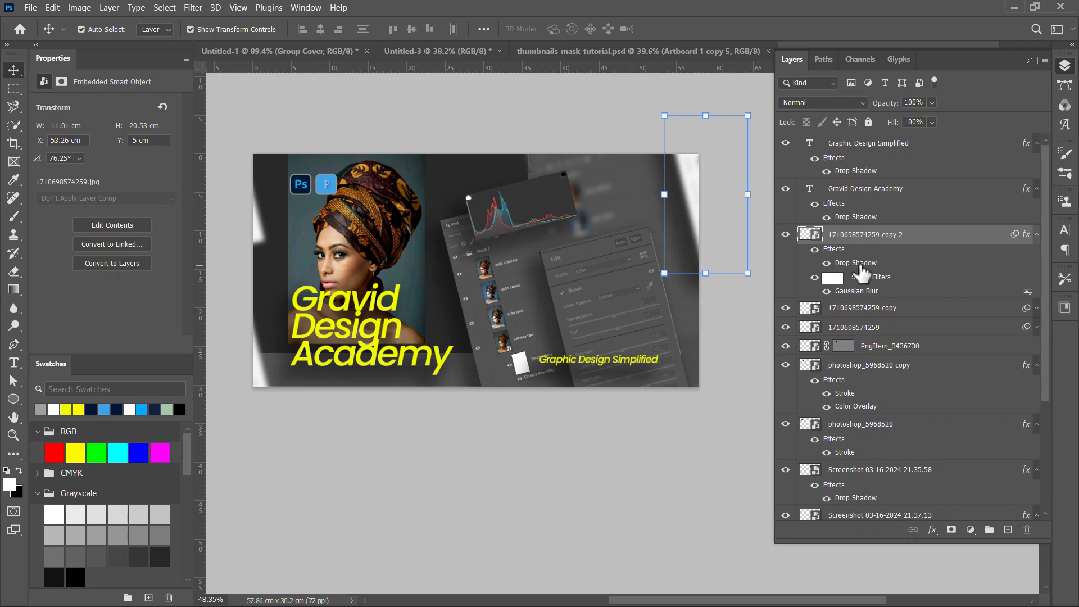
double_click(860, 264)
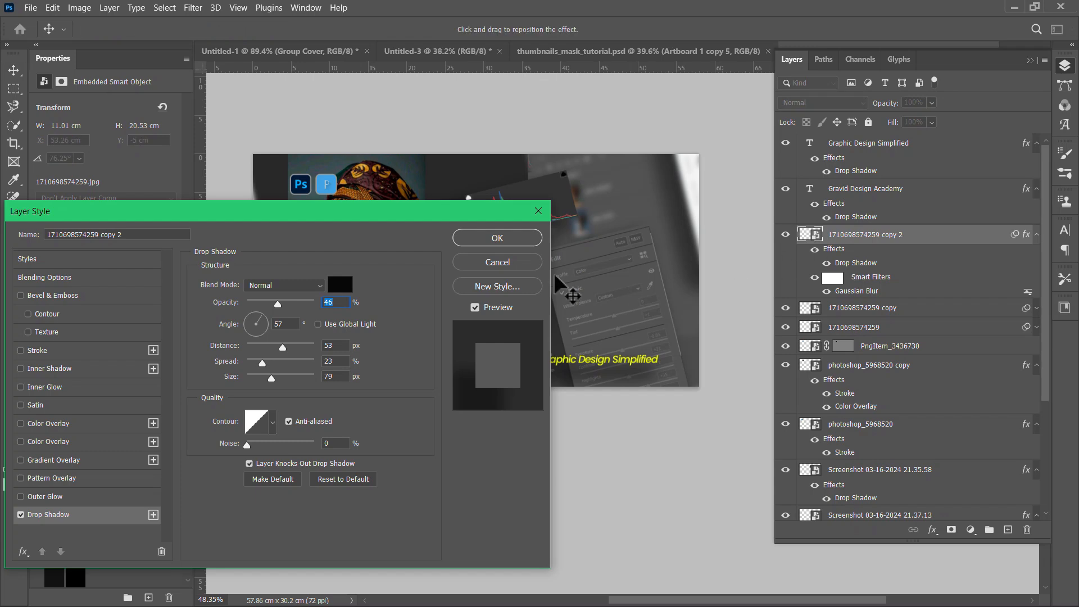
left_click_drag(275, 304, 264, 307)
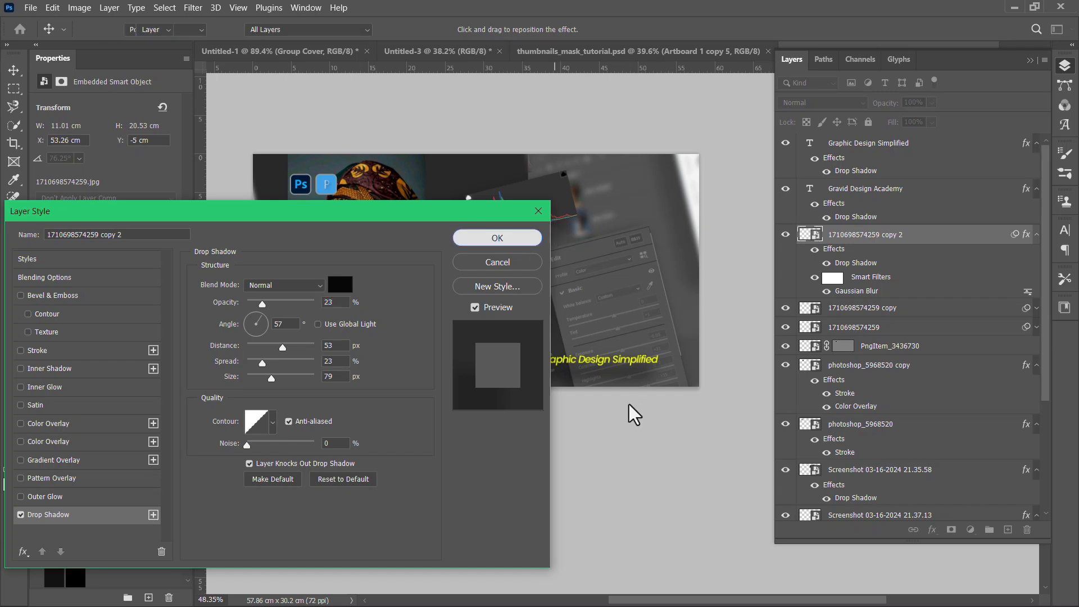
key("Return")
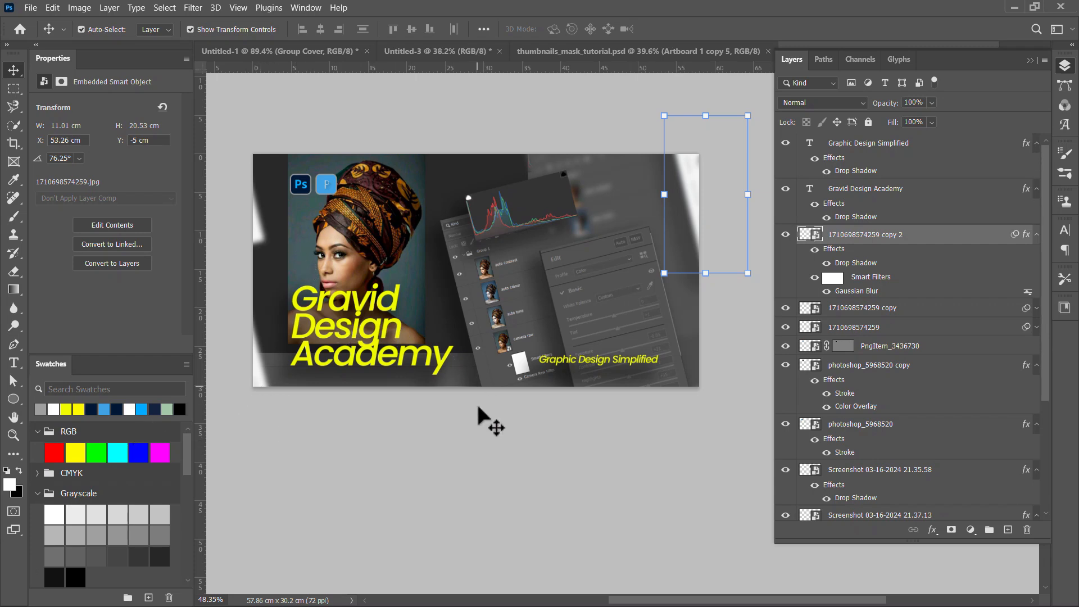
Step: Group the two app icons' layers: photoshop_5968520, photoshop_5968520 copy and PngItem_3436730
scroll(299, 187, "up", 2)
left_click(301, 184)
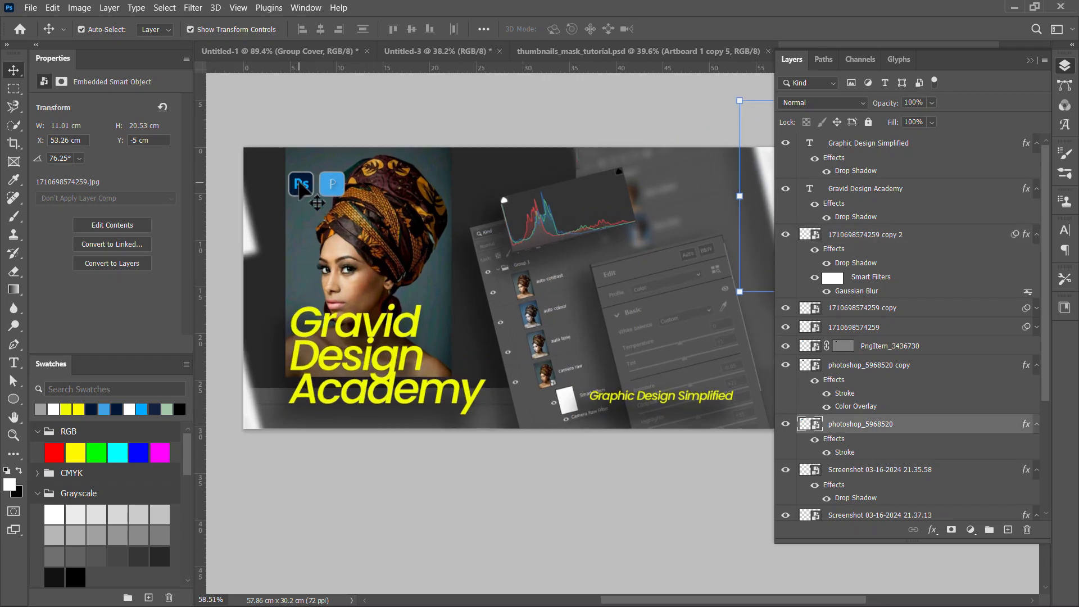
left_click(338, 189, "shift")
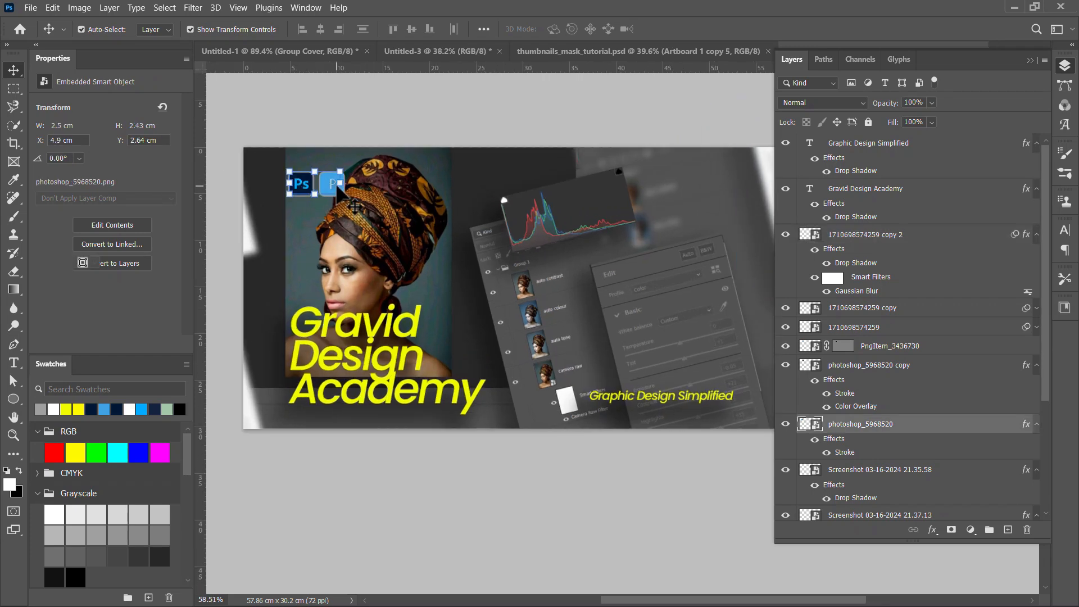
left_click(881, 364, "shift")
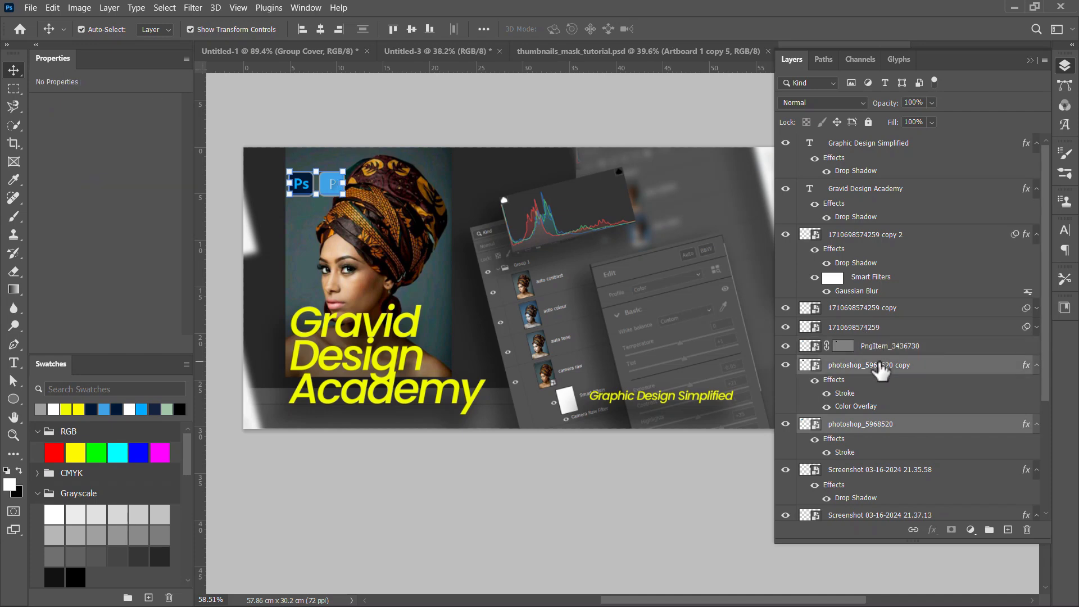
scroll(332, 193, "up", 4)
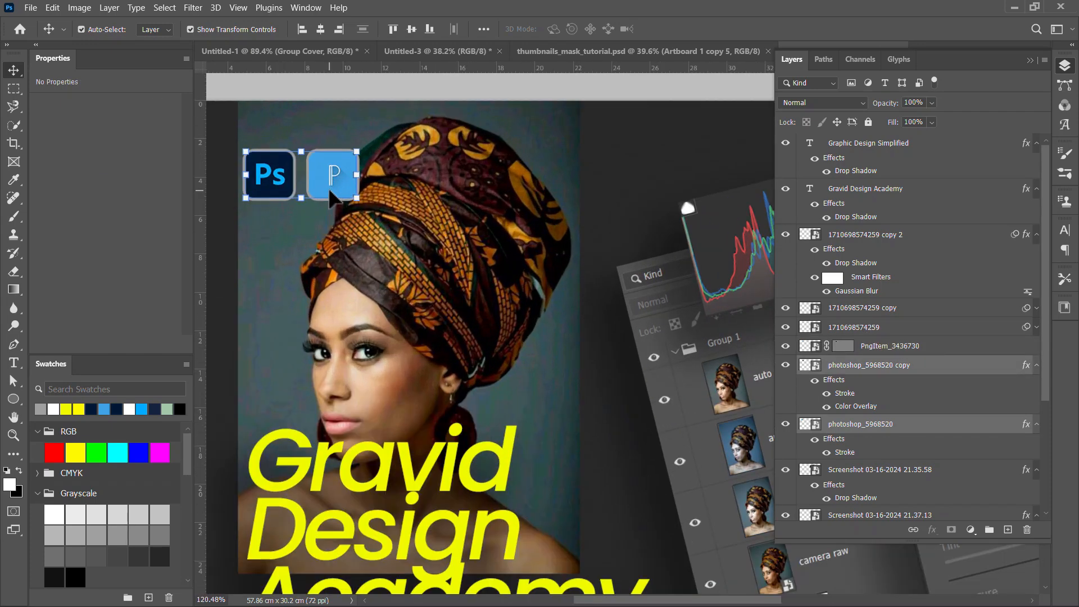
scroll(332, 193, "down", 2)
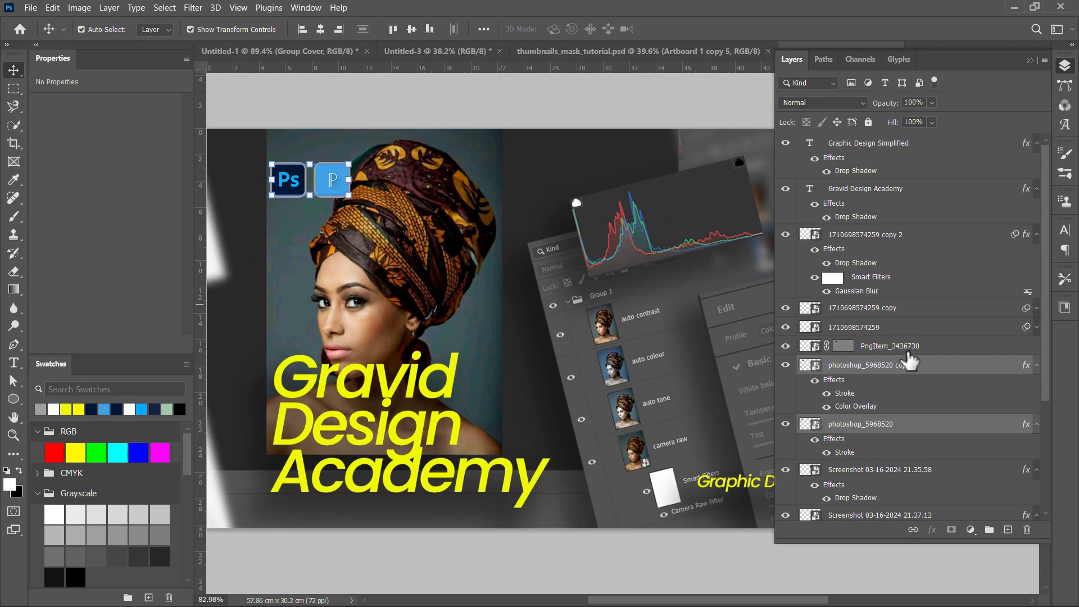
left_click(907, 352, "shift")
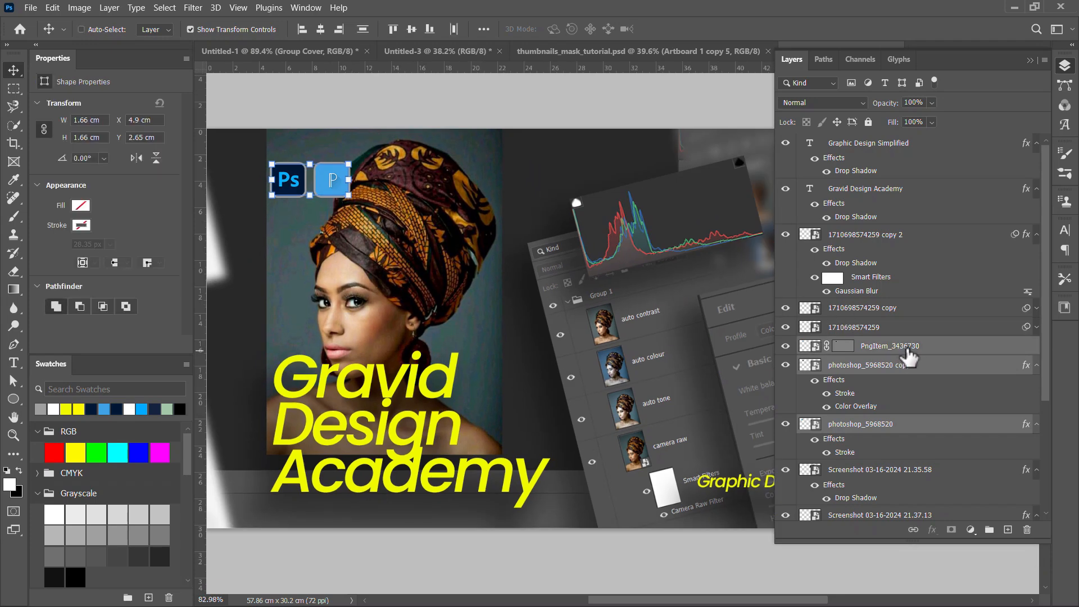
key("ctrl+g")
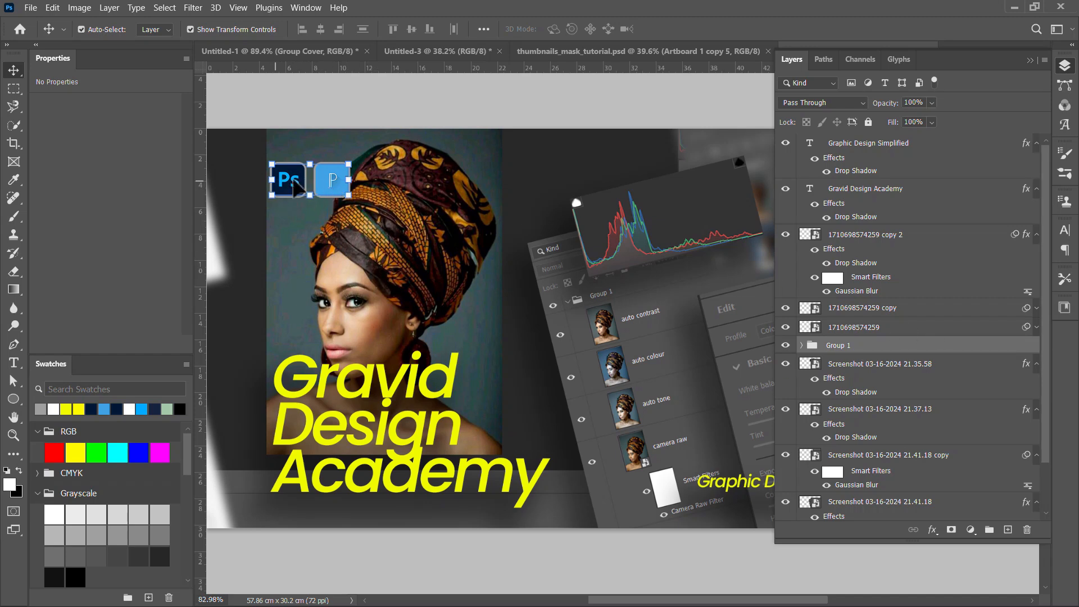
Step: Paste the copied drop shadow style onto the icon group Group 1 and expand the group
right_click(925, 350)
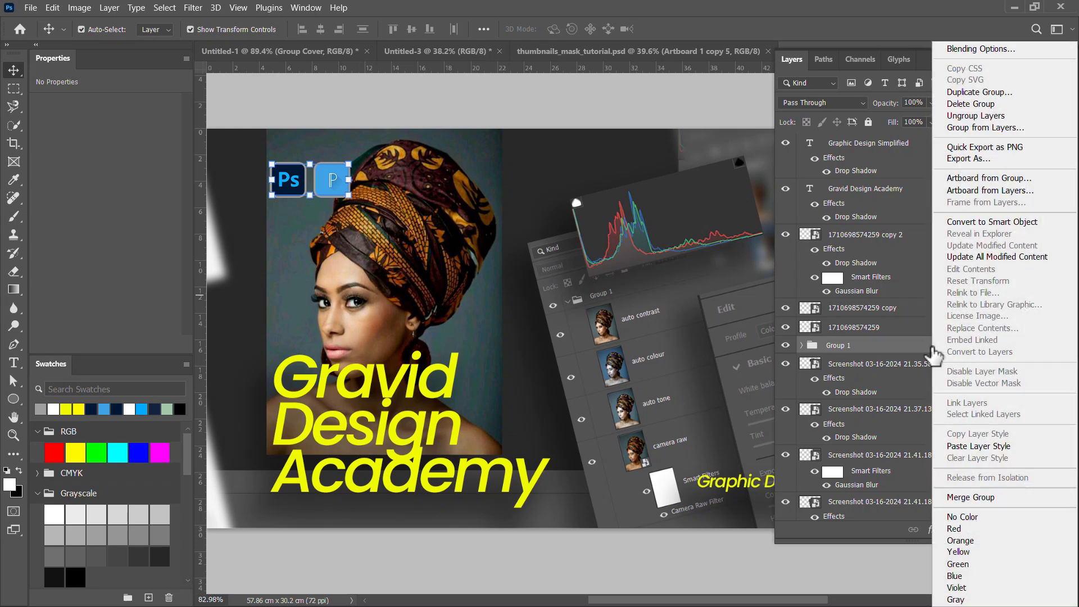
left_click(977, 445)
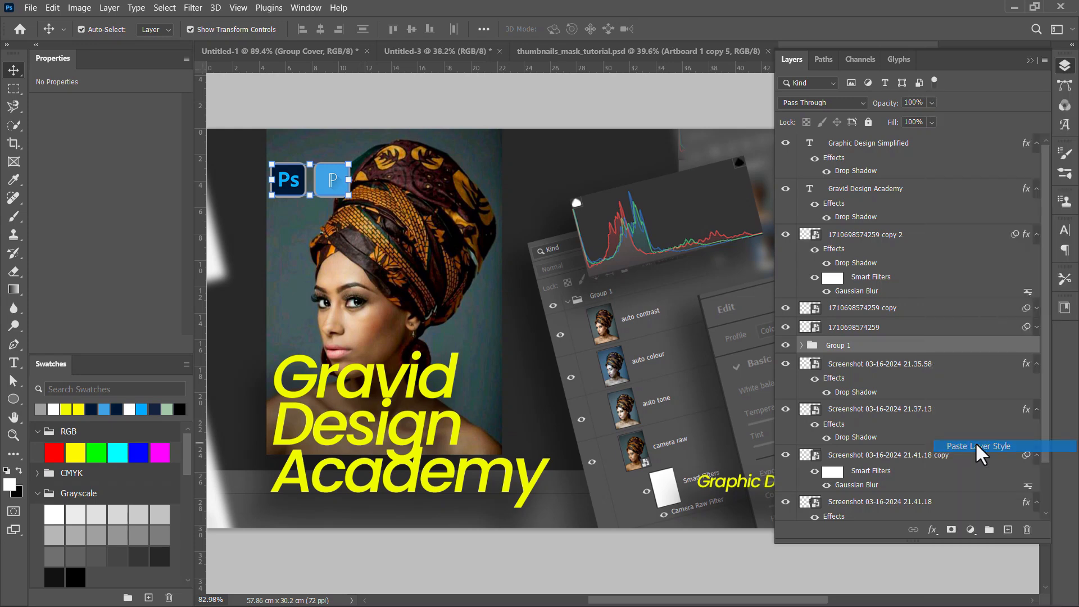
left_click(801, 346)
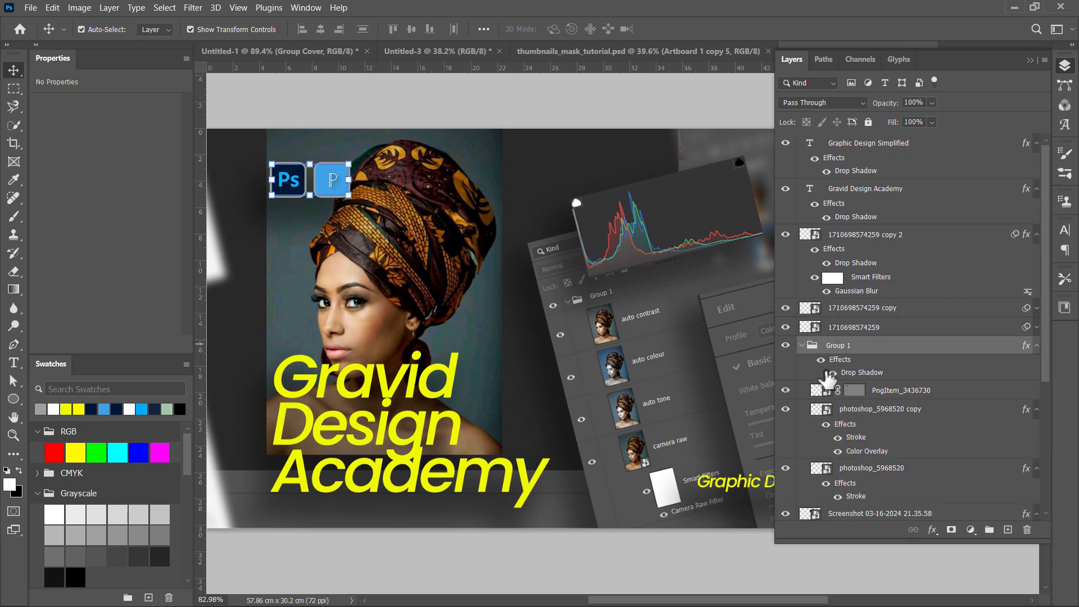
left_click(810, 331)
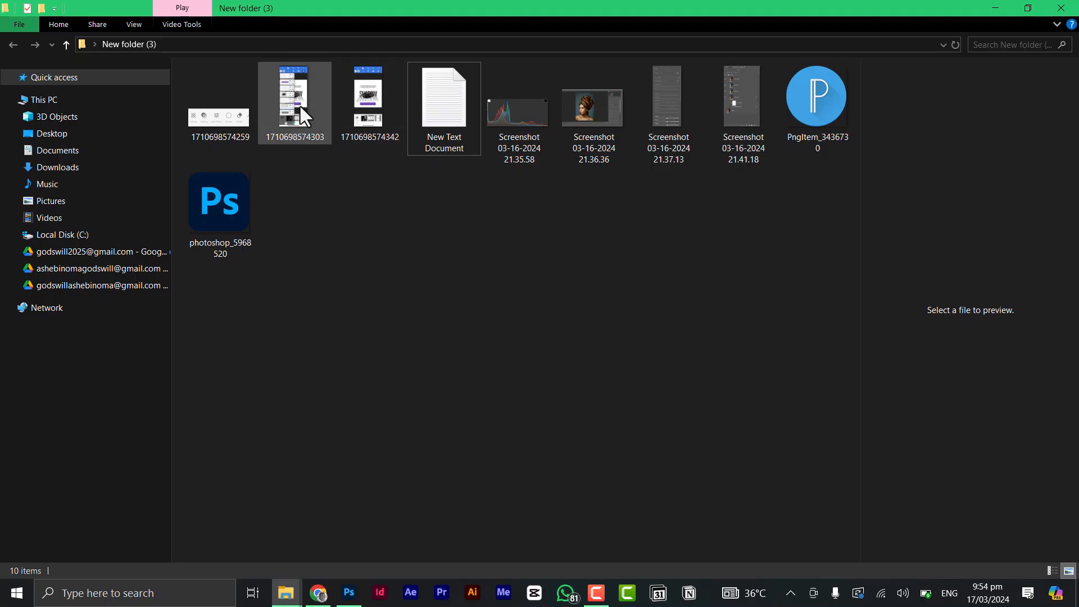
left_click_drag(298, 106, 315, 163)
key("alt+Tab")
key("alt+Tab")
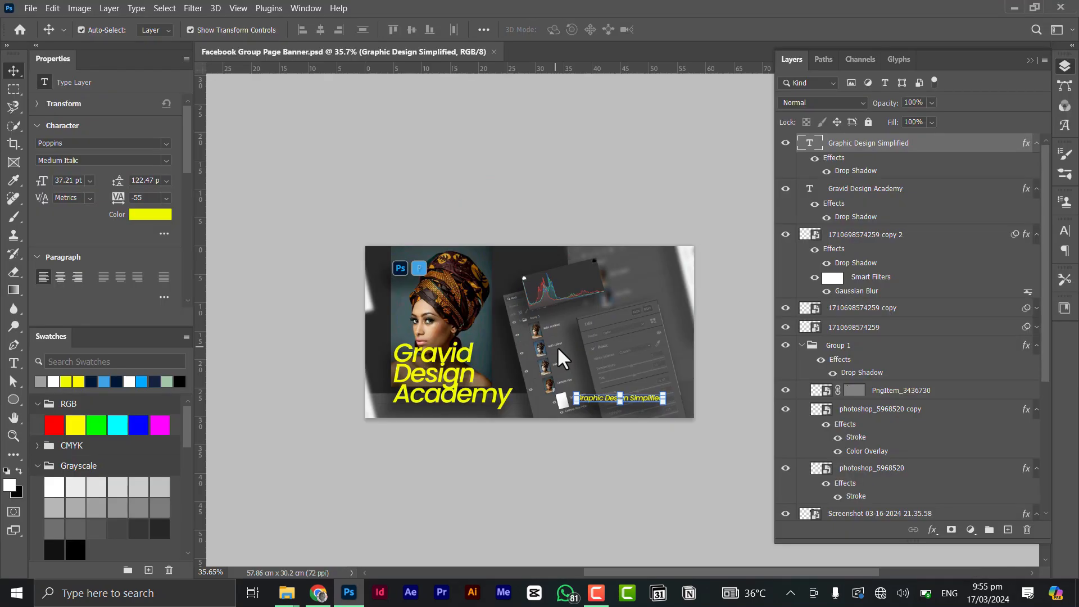
left_click_drag(558, 347, 558, 347)
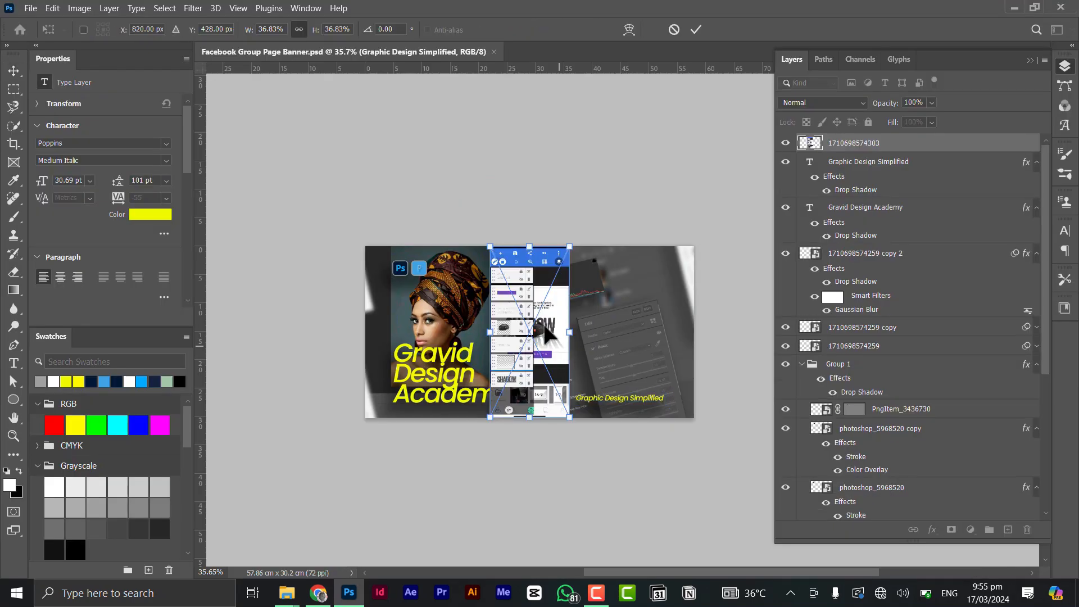
scroll(532, 307, "up", 4)
left_click(696, 29)
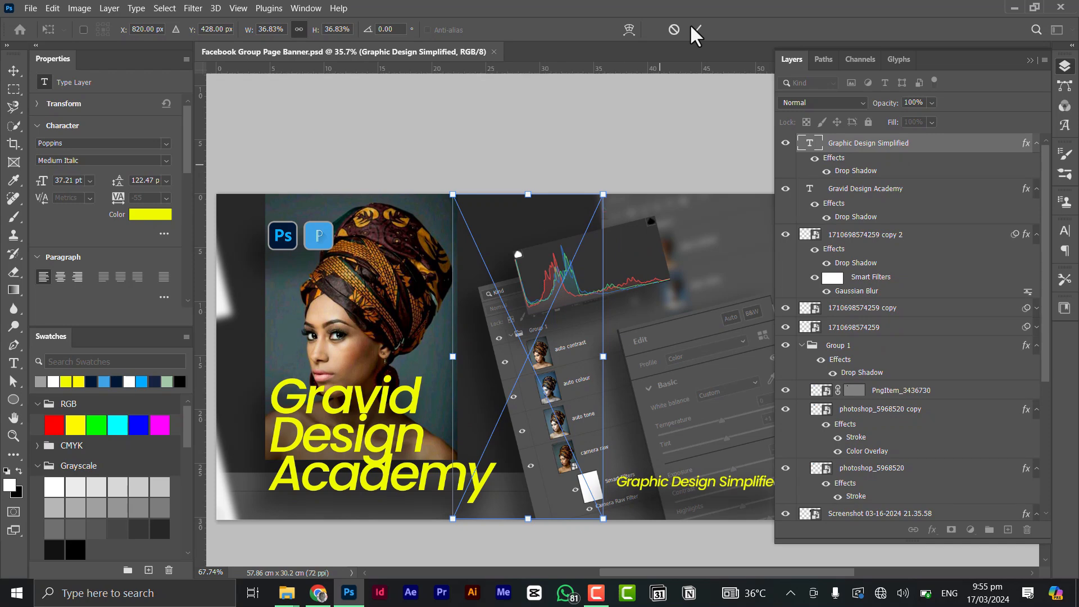
Step: Select the white layer list in the placed phone screenshot with the Rectangular Marquee and mask out the rest
scroll(426, 309, "up", 2)
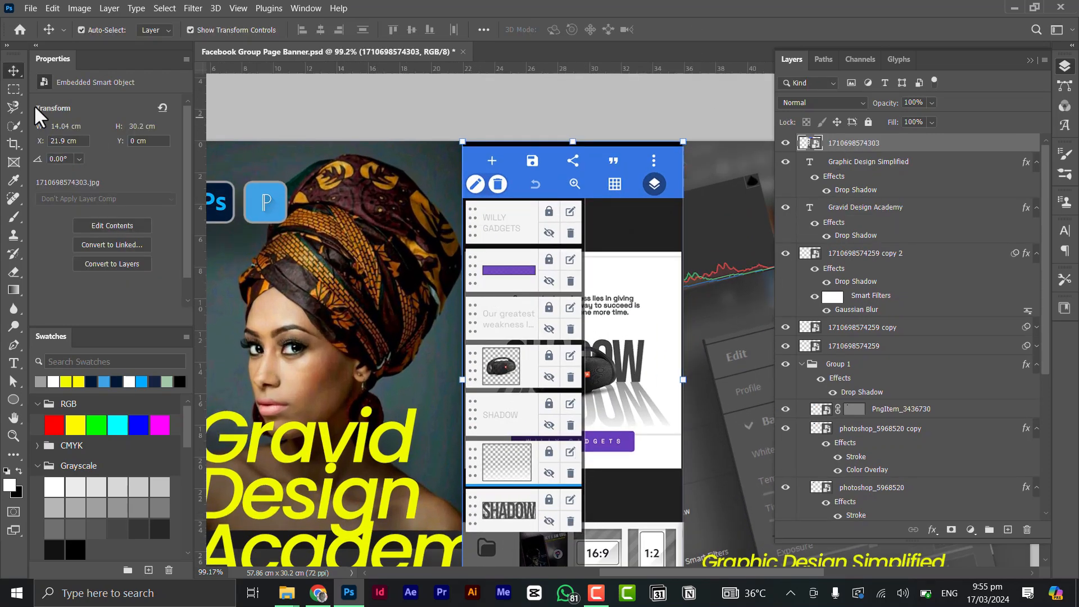
left_click(14, 88)
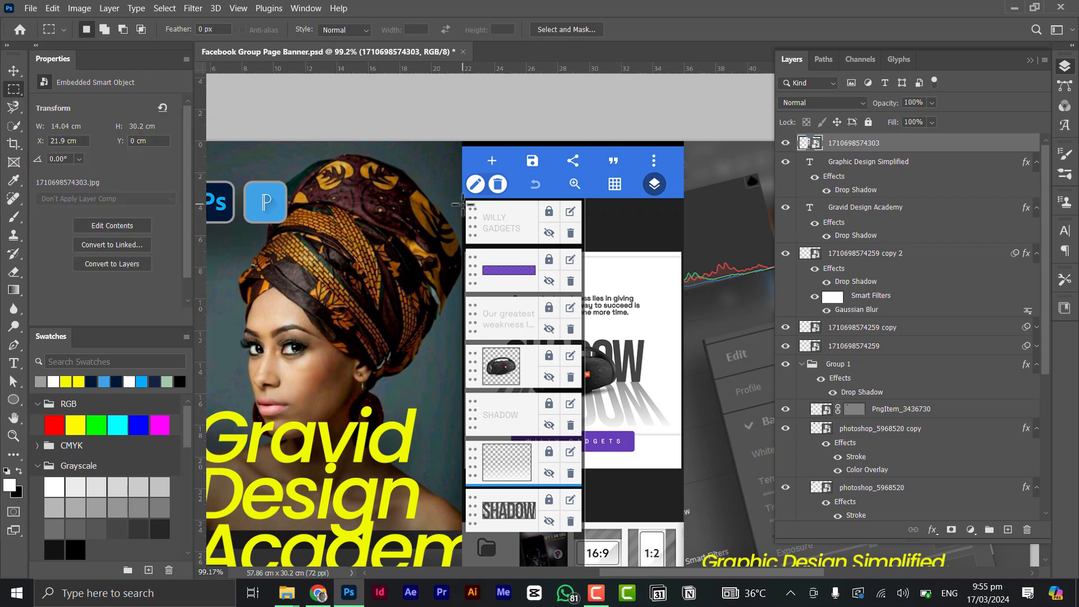
left_click_drag(464, 202, 583, 533)
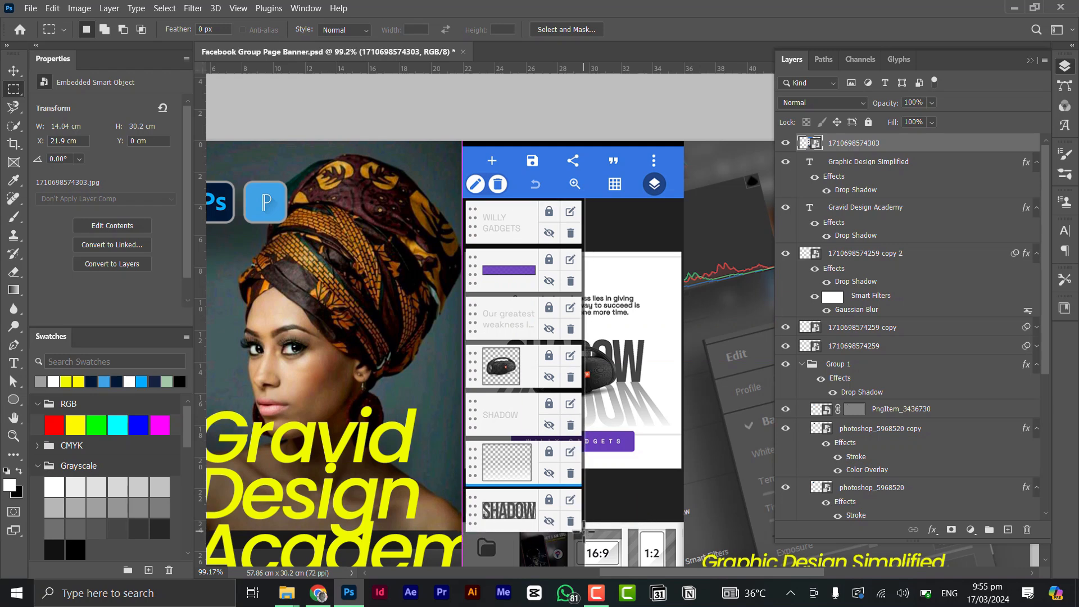
left_click(952, 530)
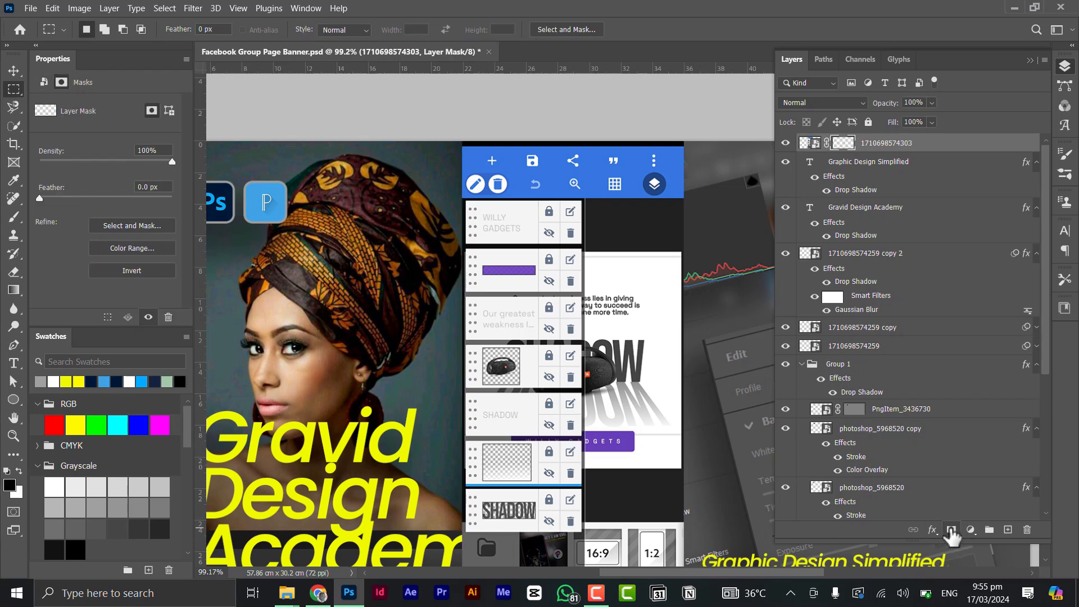
scroll(547, 339, "down", 6)
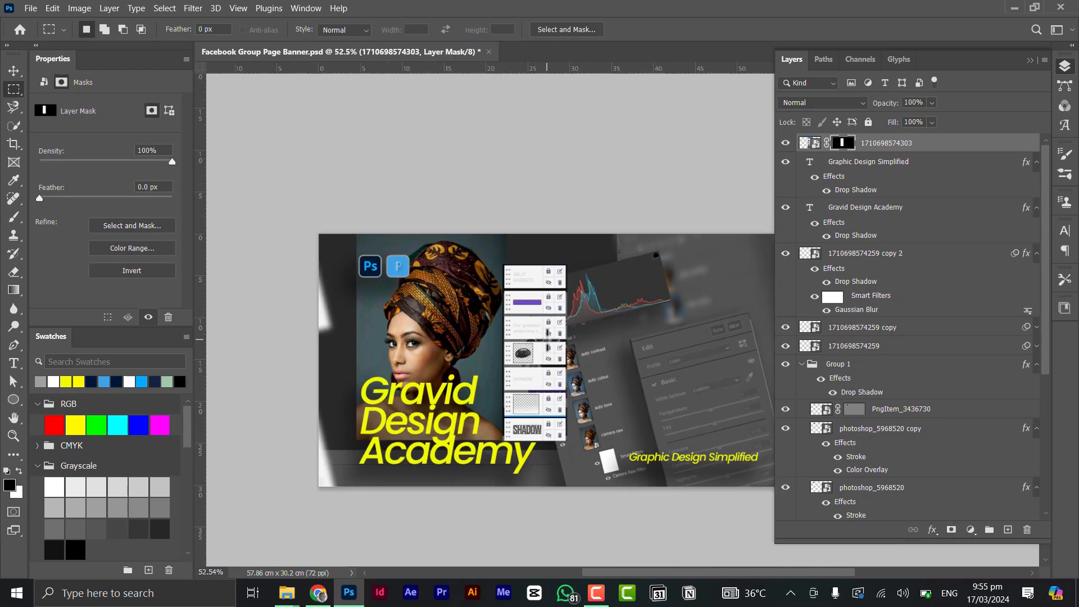
Step: Move the masked layer list to the banner's lower right, over the Edit panel screenshot, and rotate it -14°
key("v")
scroll(550, 362, "down", 2)
left_click_drag(549, 362, 666, 410)
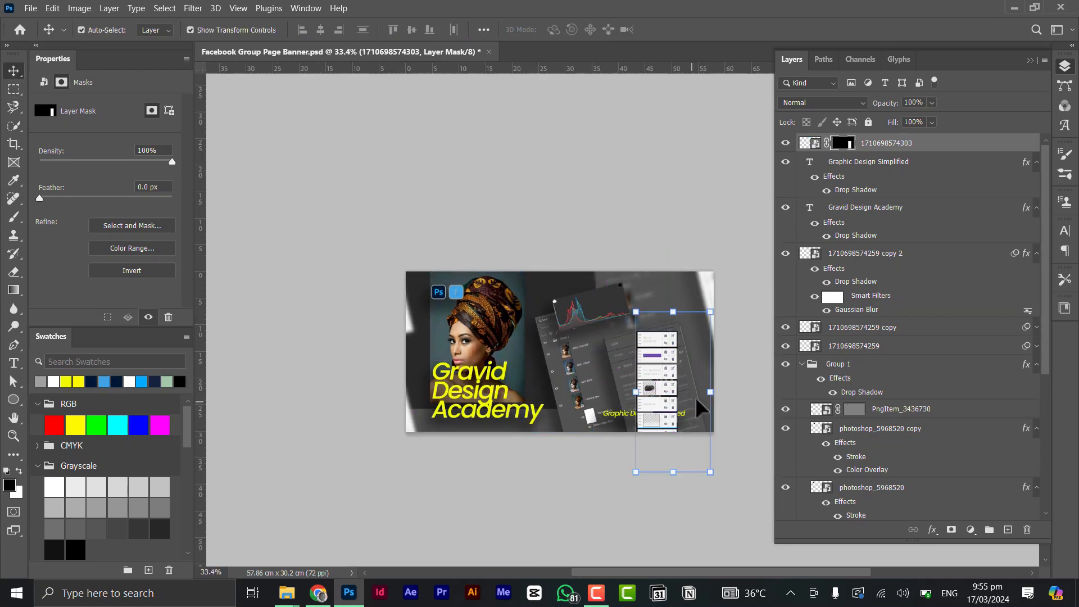
left_click(711, 395)
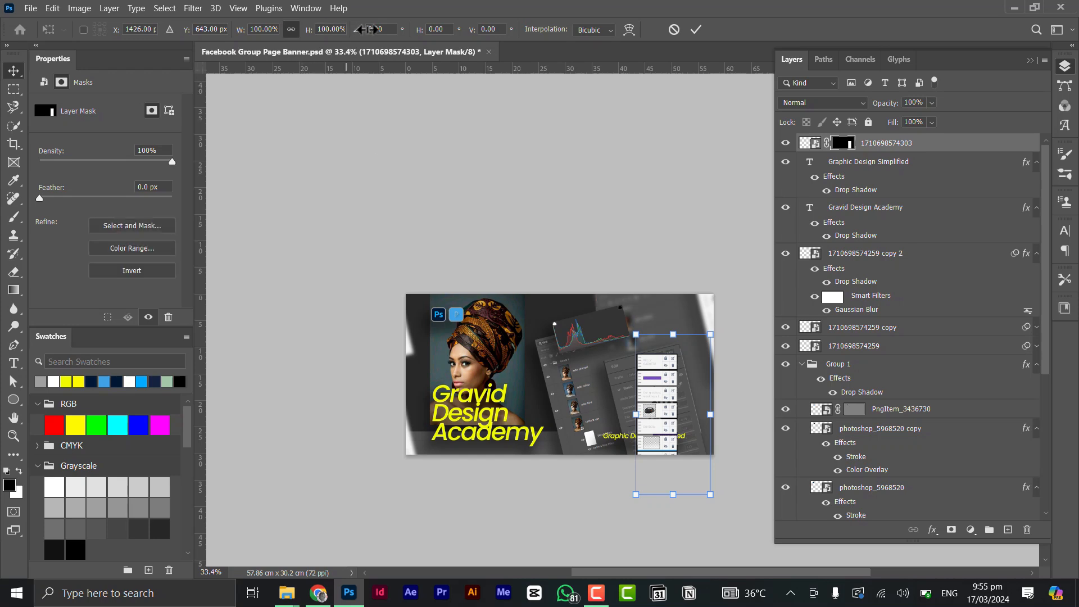
left_click(388, 29)
type("-")
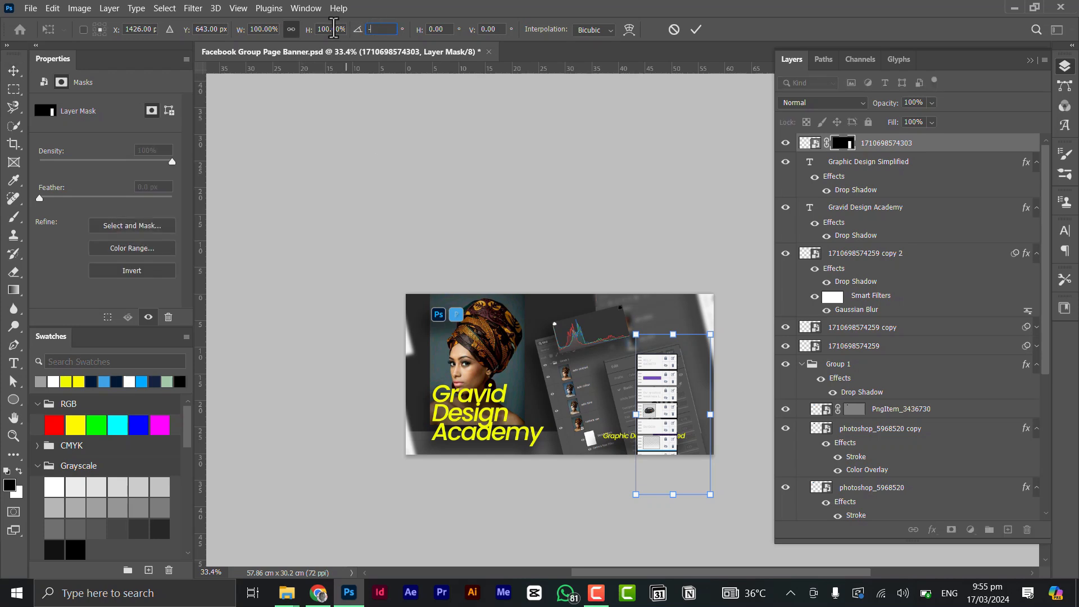
type("14.00")
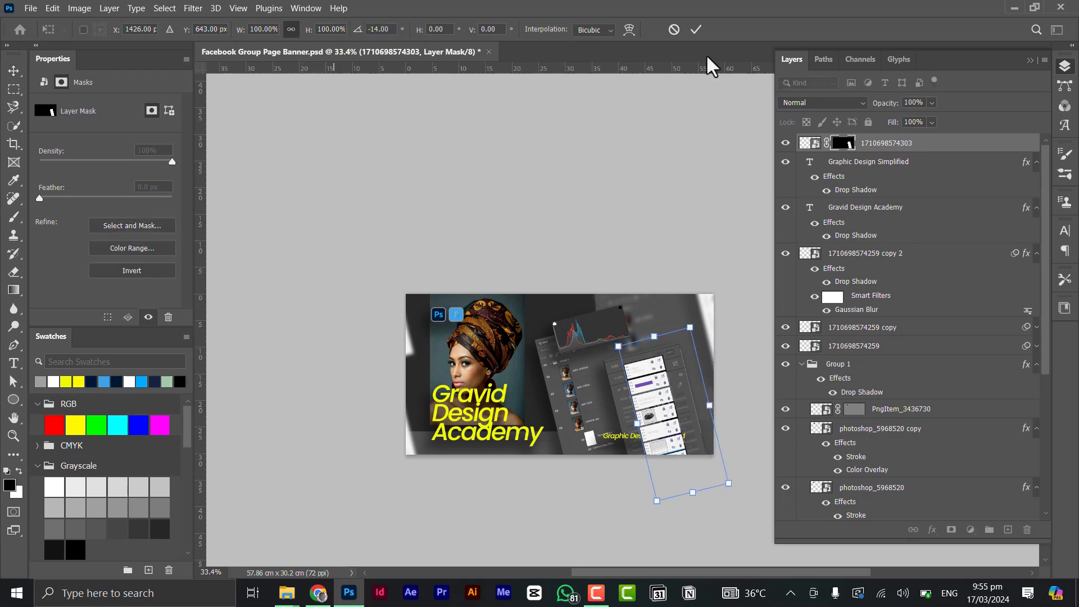
key("Return")
scroll(683, 410, "up", 5)
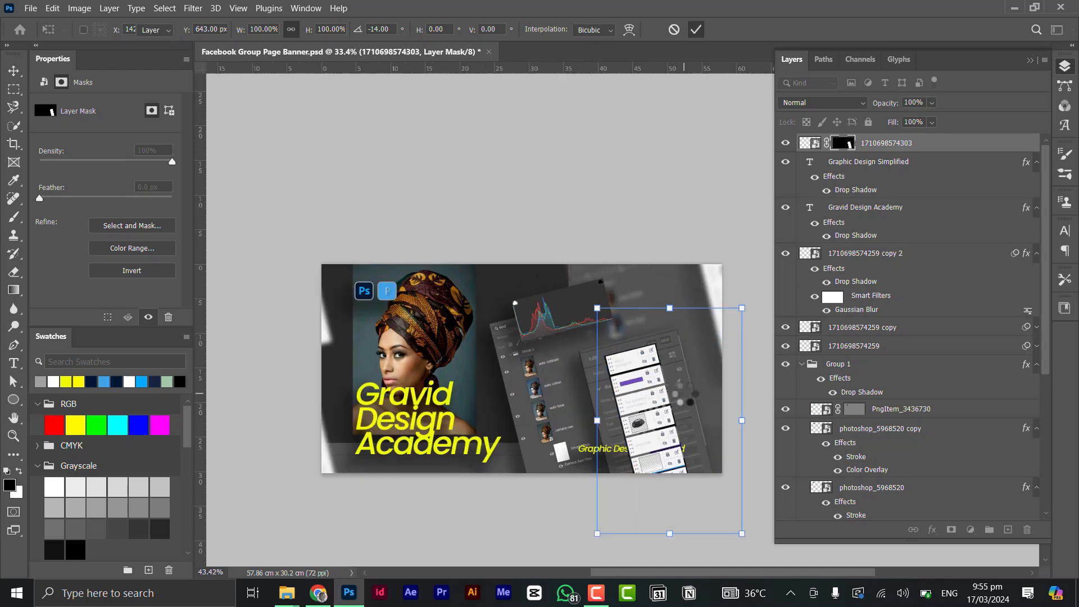
mouse_move(655, 433)
left_mouse_down()
mouse_move(671, 463)
mouse_move(674, 430)
left_mouse_up()
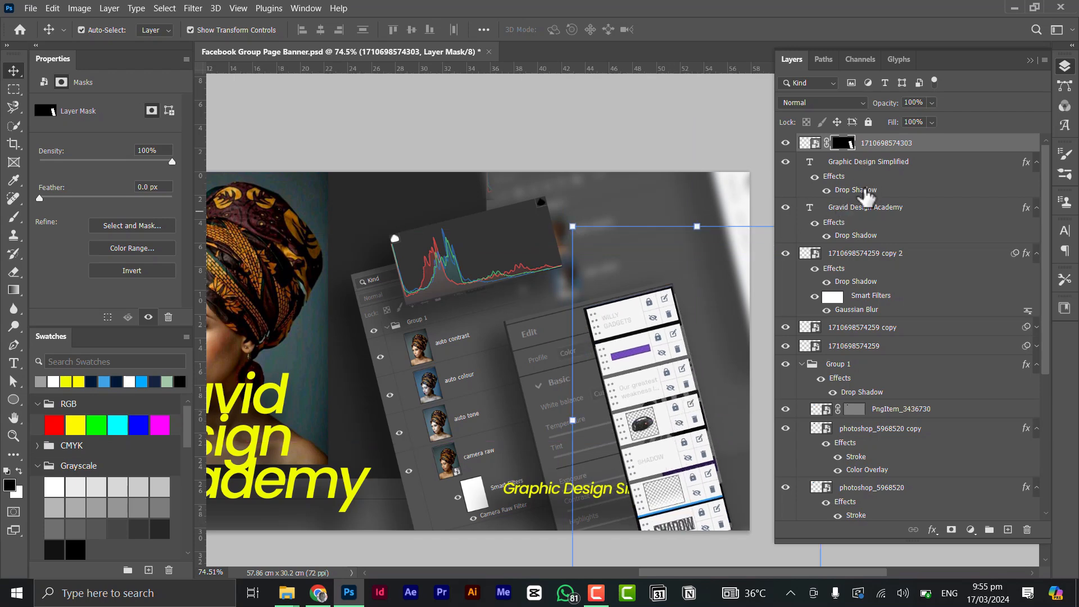
left_click_drag(867, 198, 875, 146)
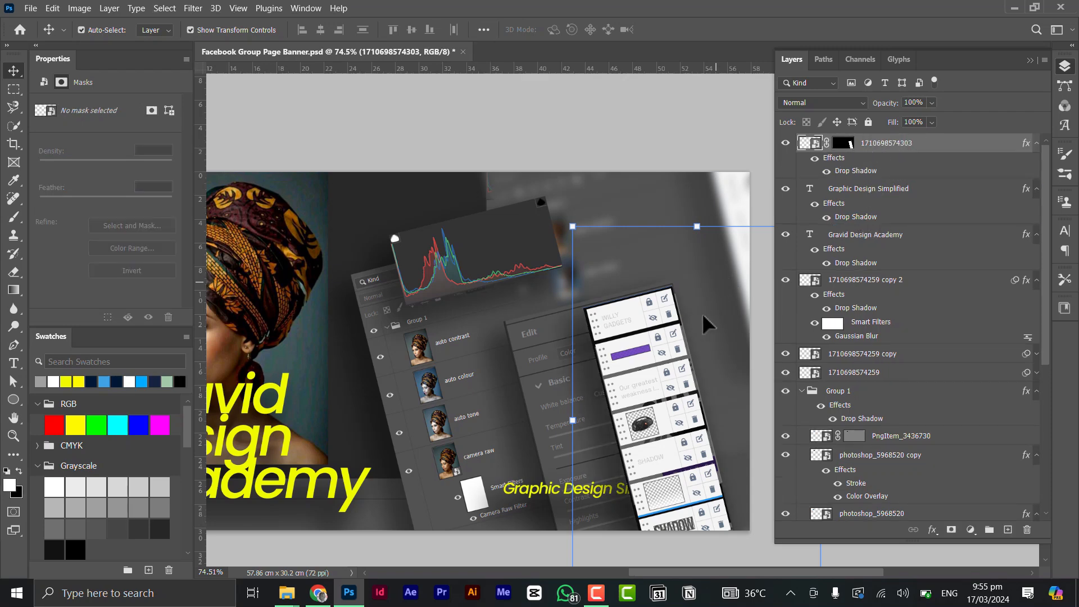
scroll(697, 317, "down", 5)
left_click(523, 435)
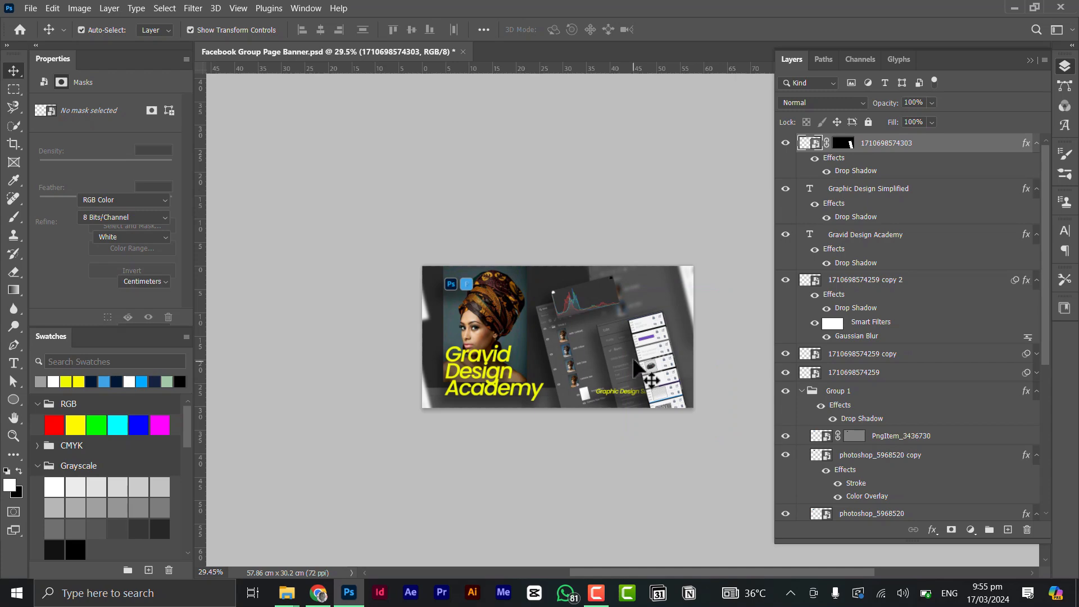
scroll(636, 369, "up", 2)
left_click(621, 408)
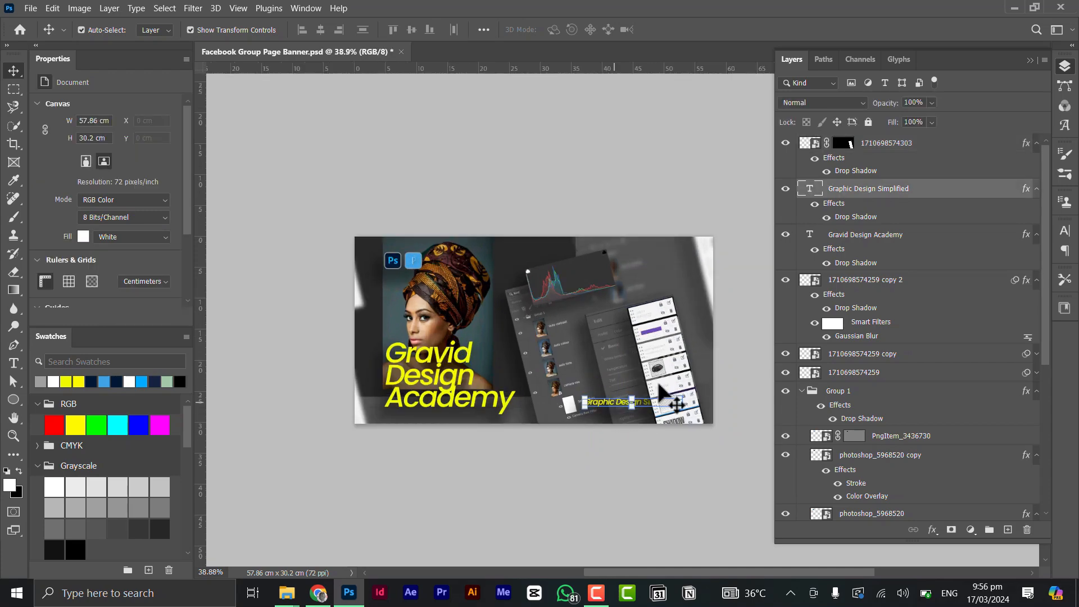
left_click_drag(850, 194, 863, 138)
scroll(641, 416, "up", 3)
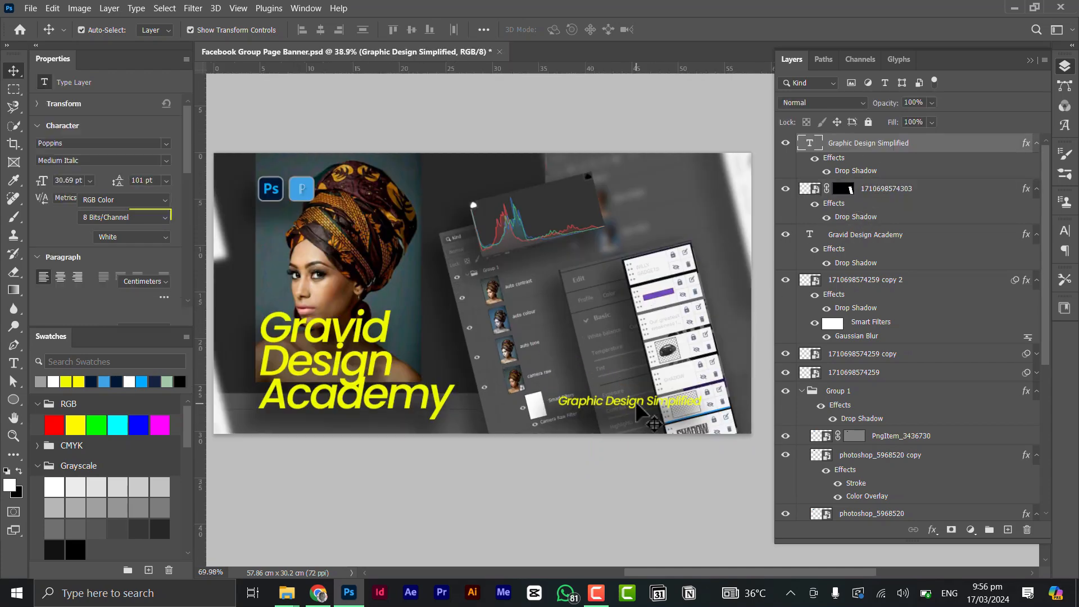
scroll(636, 403, "up", 1)
left_click(623, 398)
left_click(625, 399)
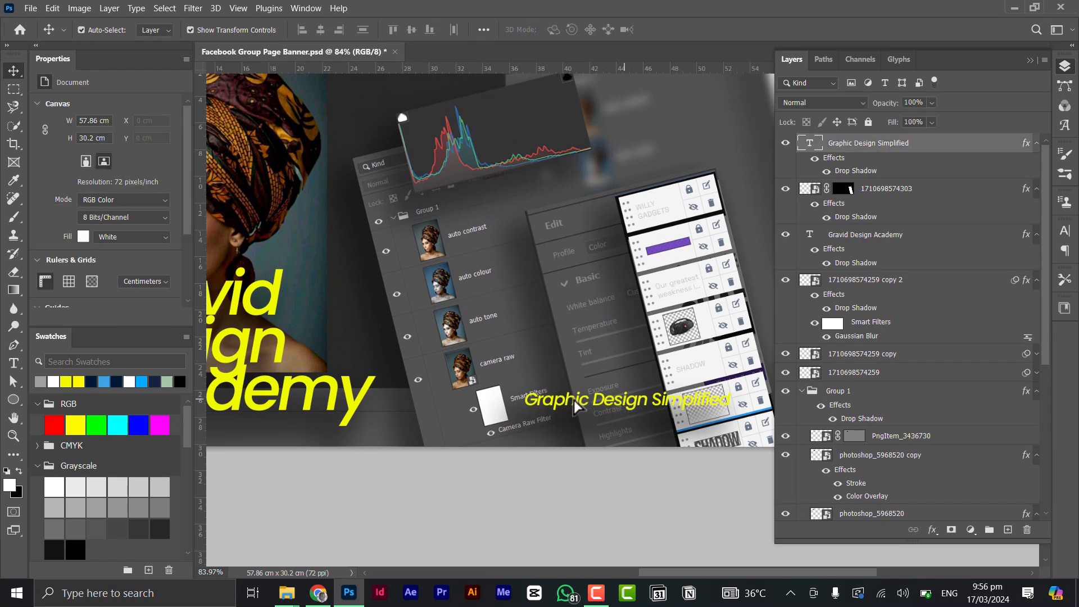
mouse_move(575, 404)
left_mouse_down()
mouse_move(547, 401)
mouse_move(555, 401)
left_mouse_up()
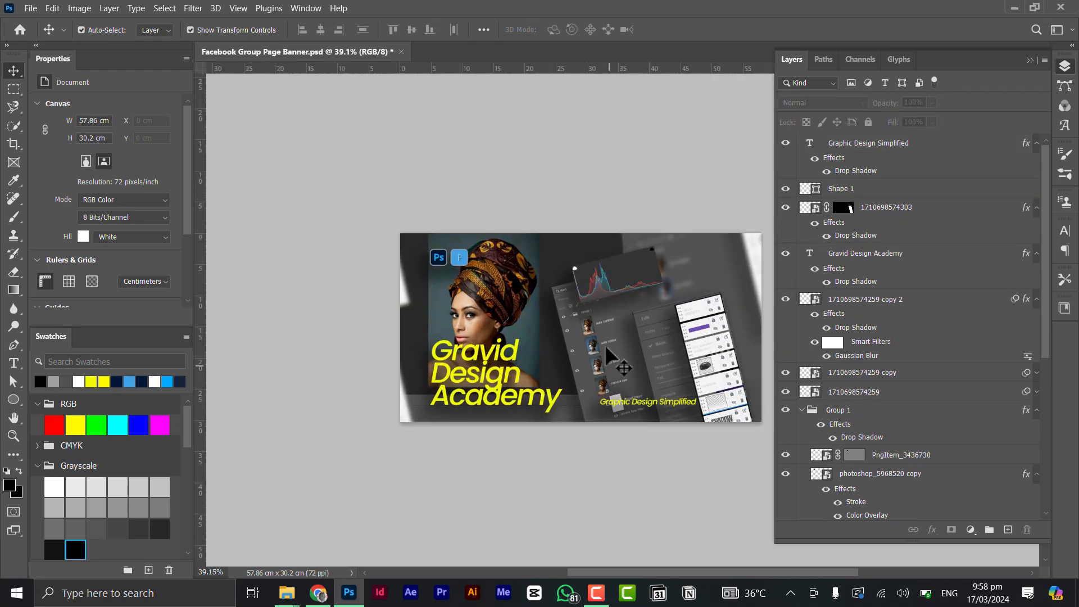
Step: Enlarge the tilted Layers panel screenshot, Screenshot 03-16-2024 21.41.18, to about 176% scale from its upper-left corner
left_click(608, 347)
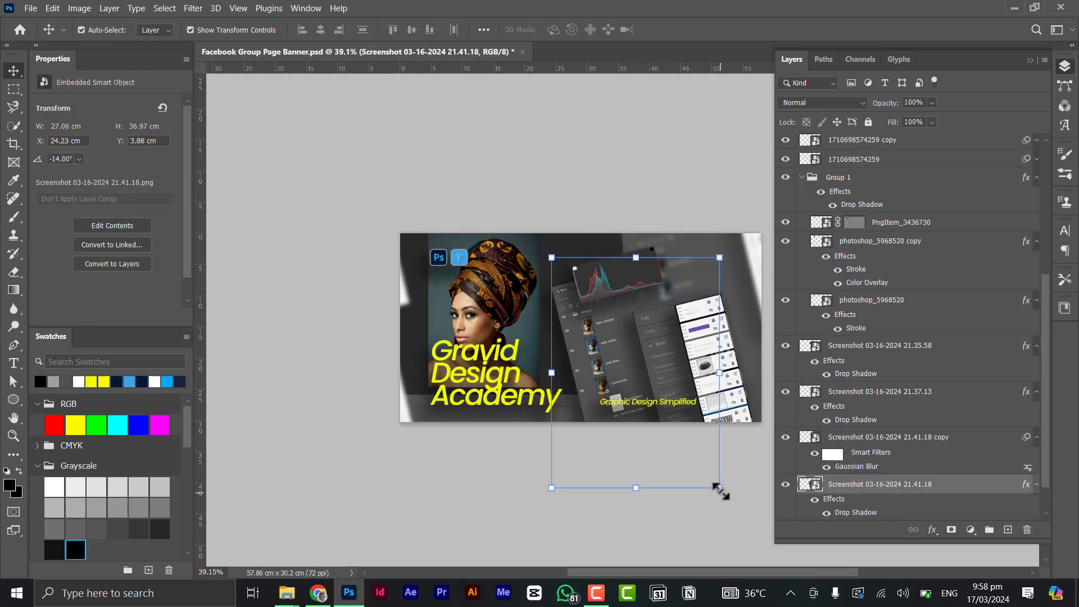
mouse_move(733, 496)
left_mouse_down()
mouse_move(749, 510)
mouse_move(718, 474)
mouse_move(753, 490)
left_mouse_up()
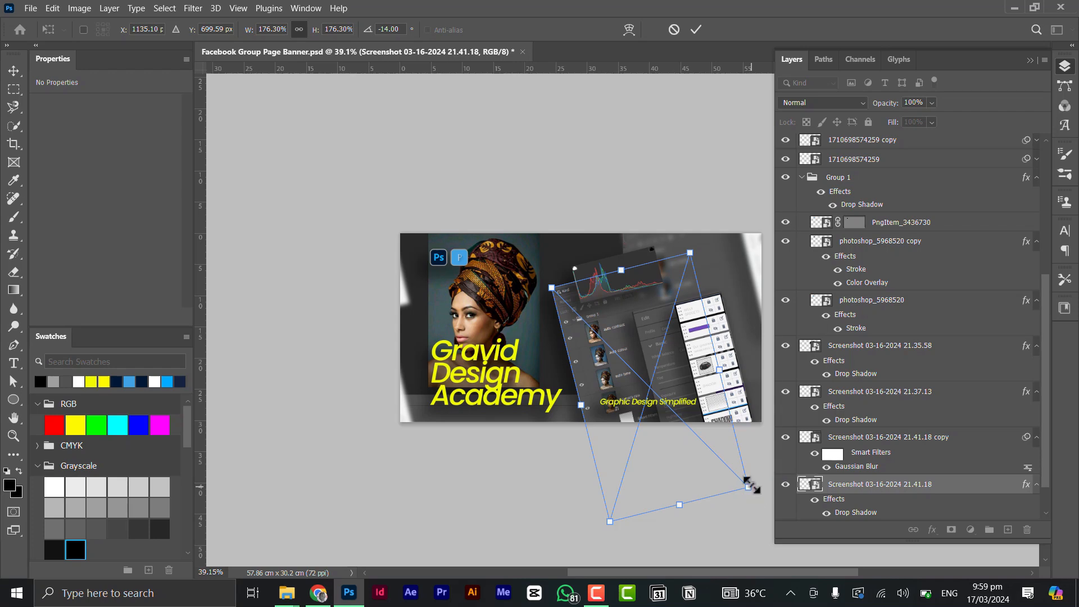
left_click(697, 29)
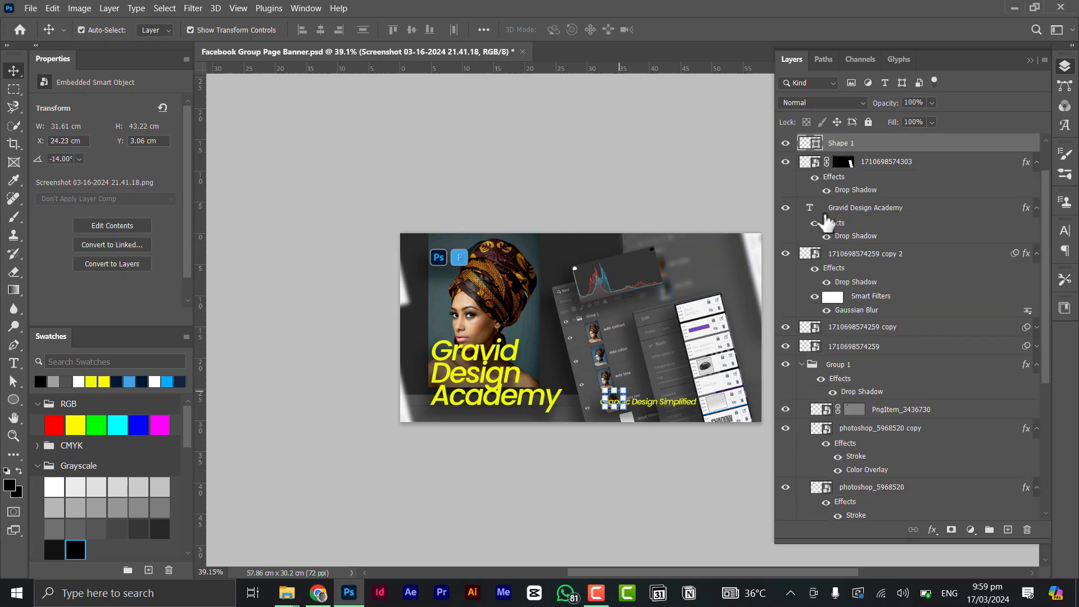
Step: Hide the Shape 1 layer near the "Graphic Design Simplified" text
left_click(838, 142)
left_click(786, 143)
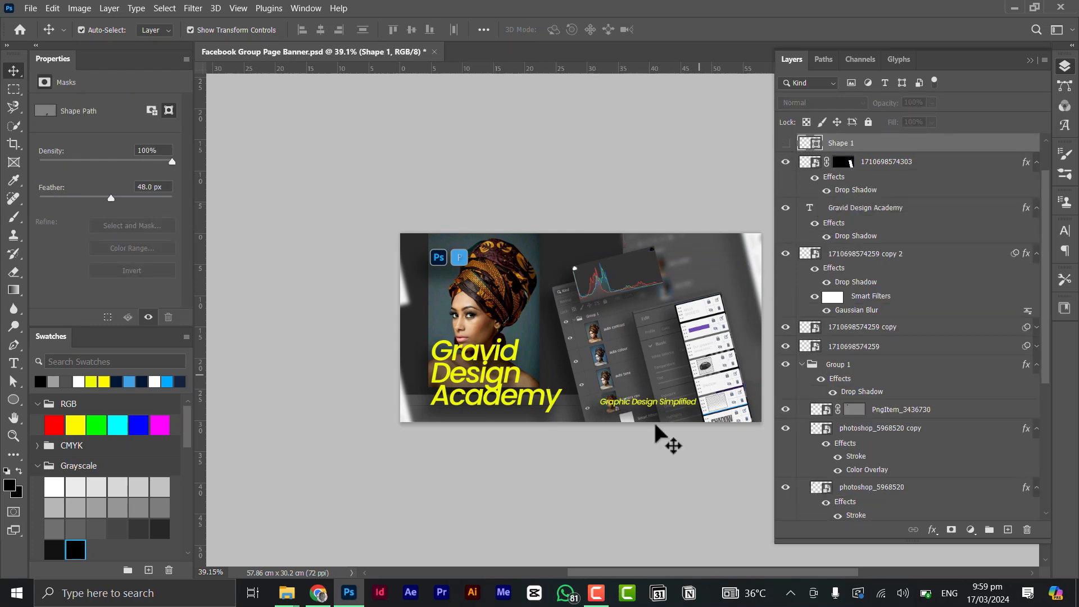
scroll(674, 428, "up", 1)
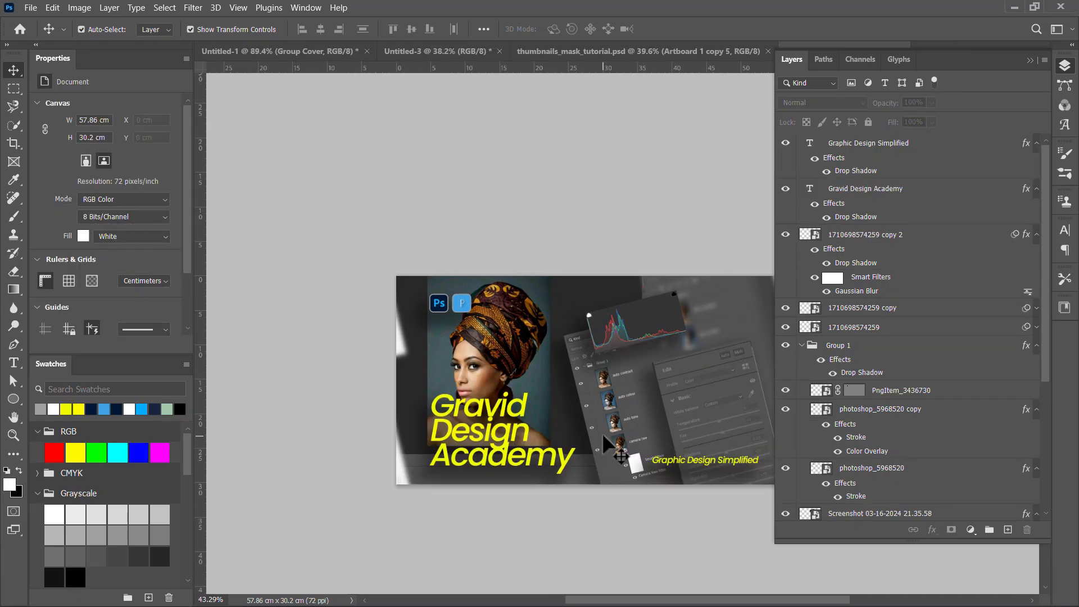
left_click_drag(699, 393, 613, 369)
scroll(609, 368, "down", 1)
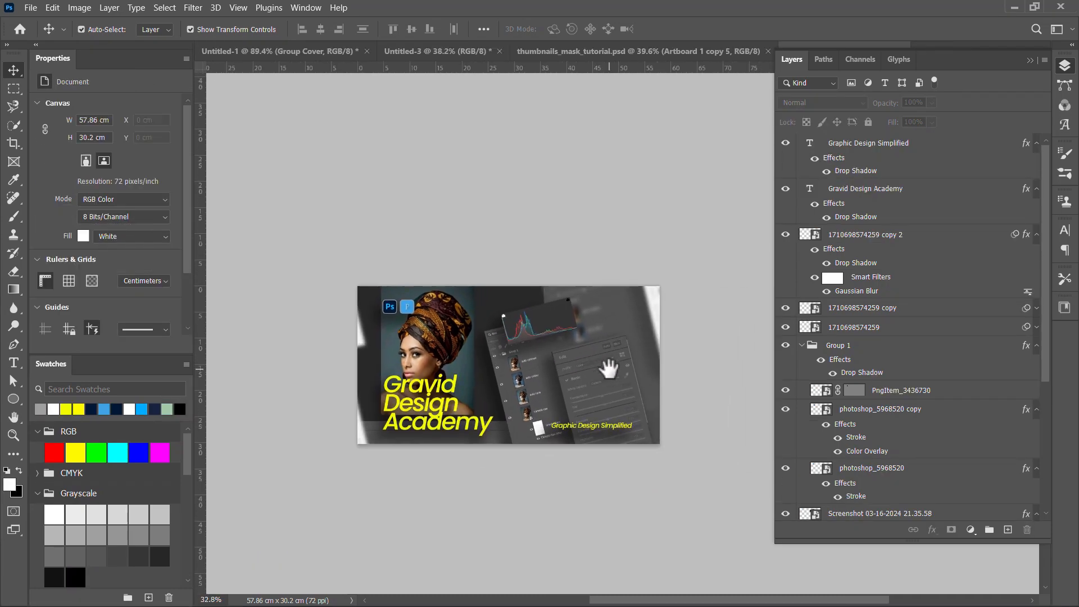